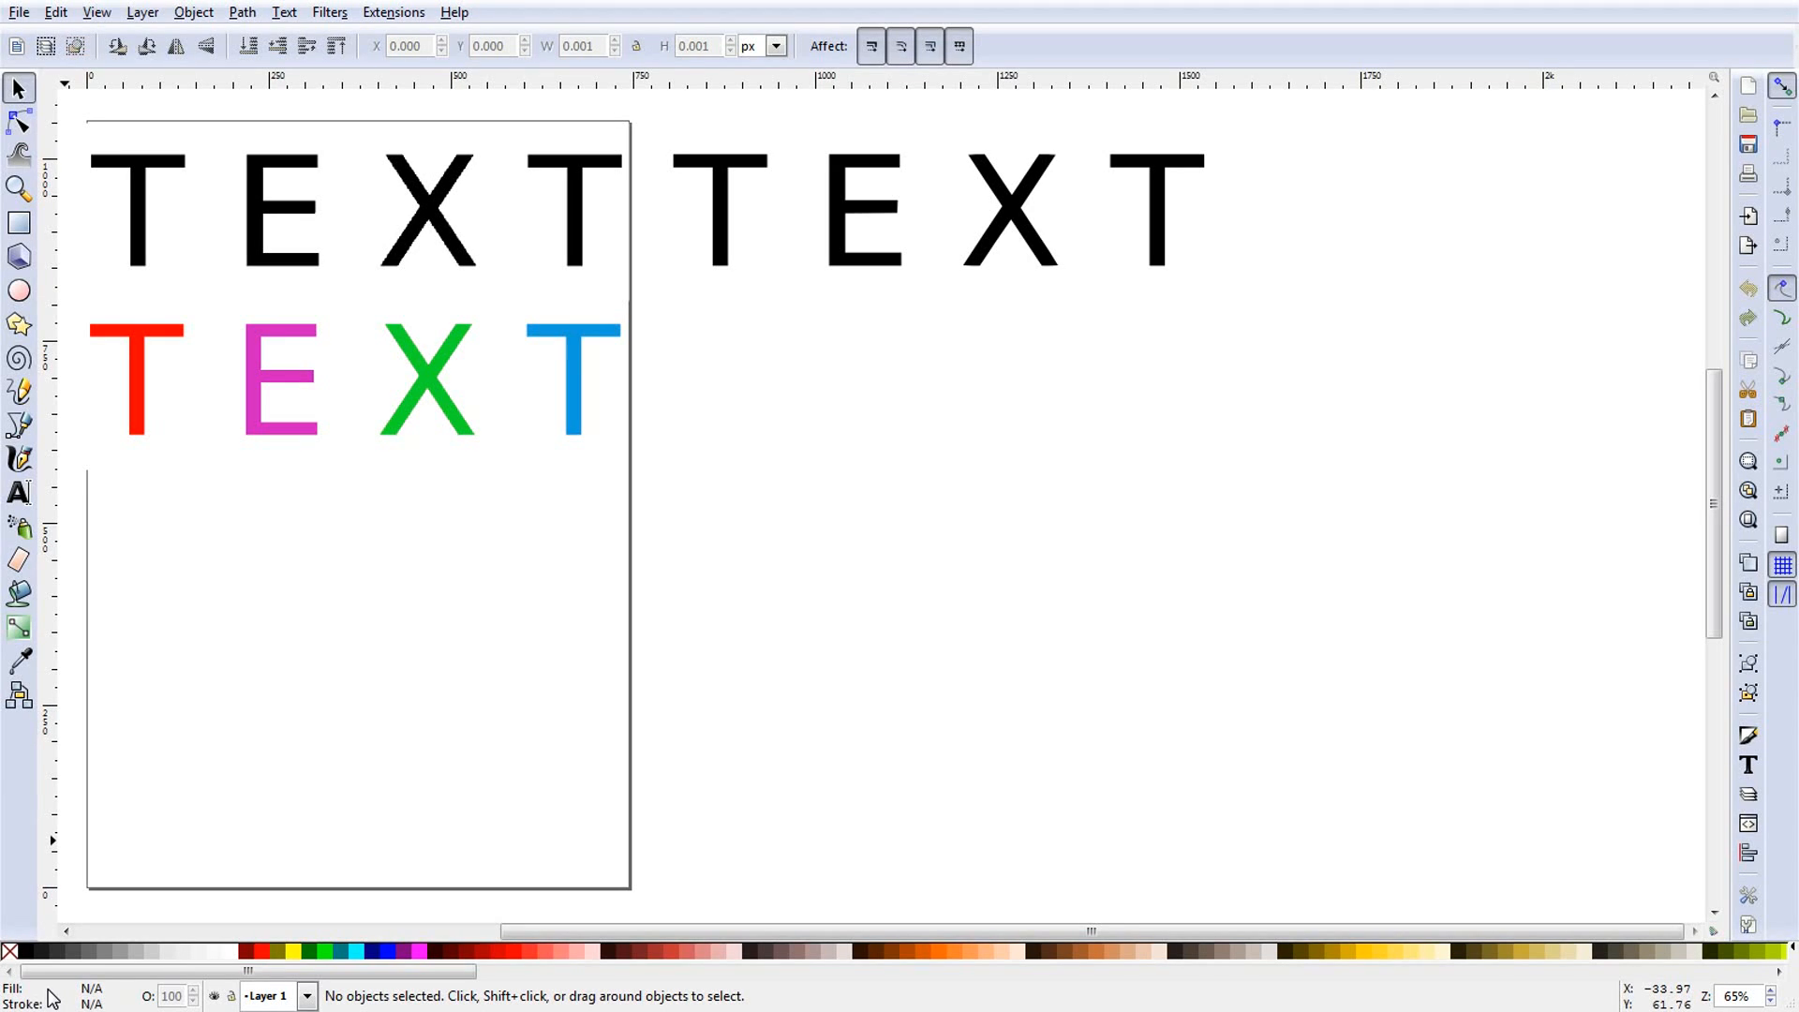
Step: Compare the edges of the black bitmap TEXT and its traced copy at high magnification, focusing on the letter X
scroll(465, 211, "up", 2)
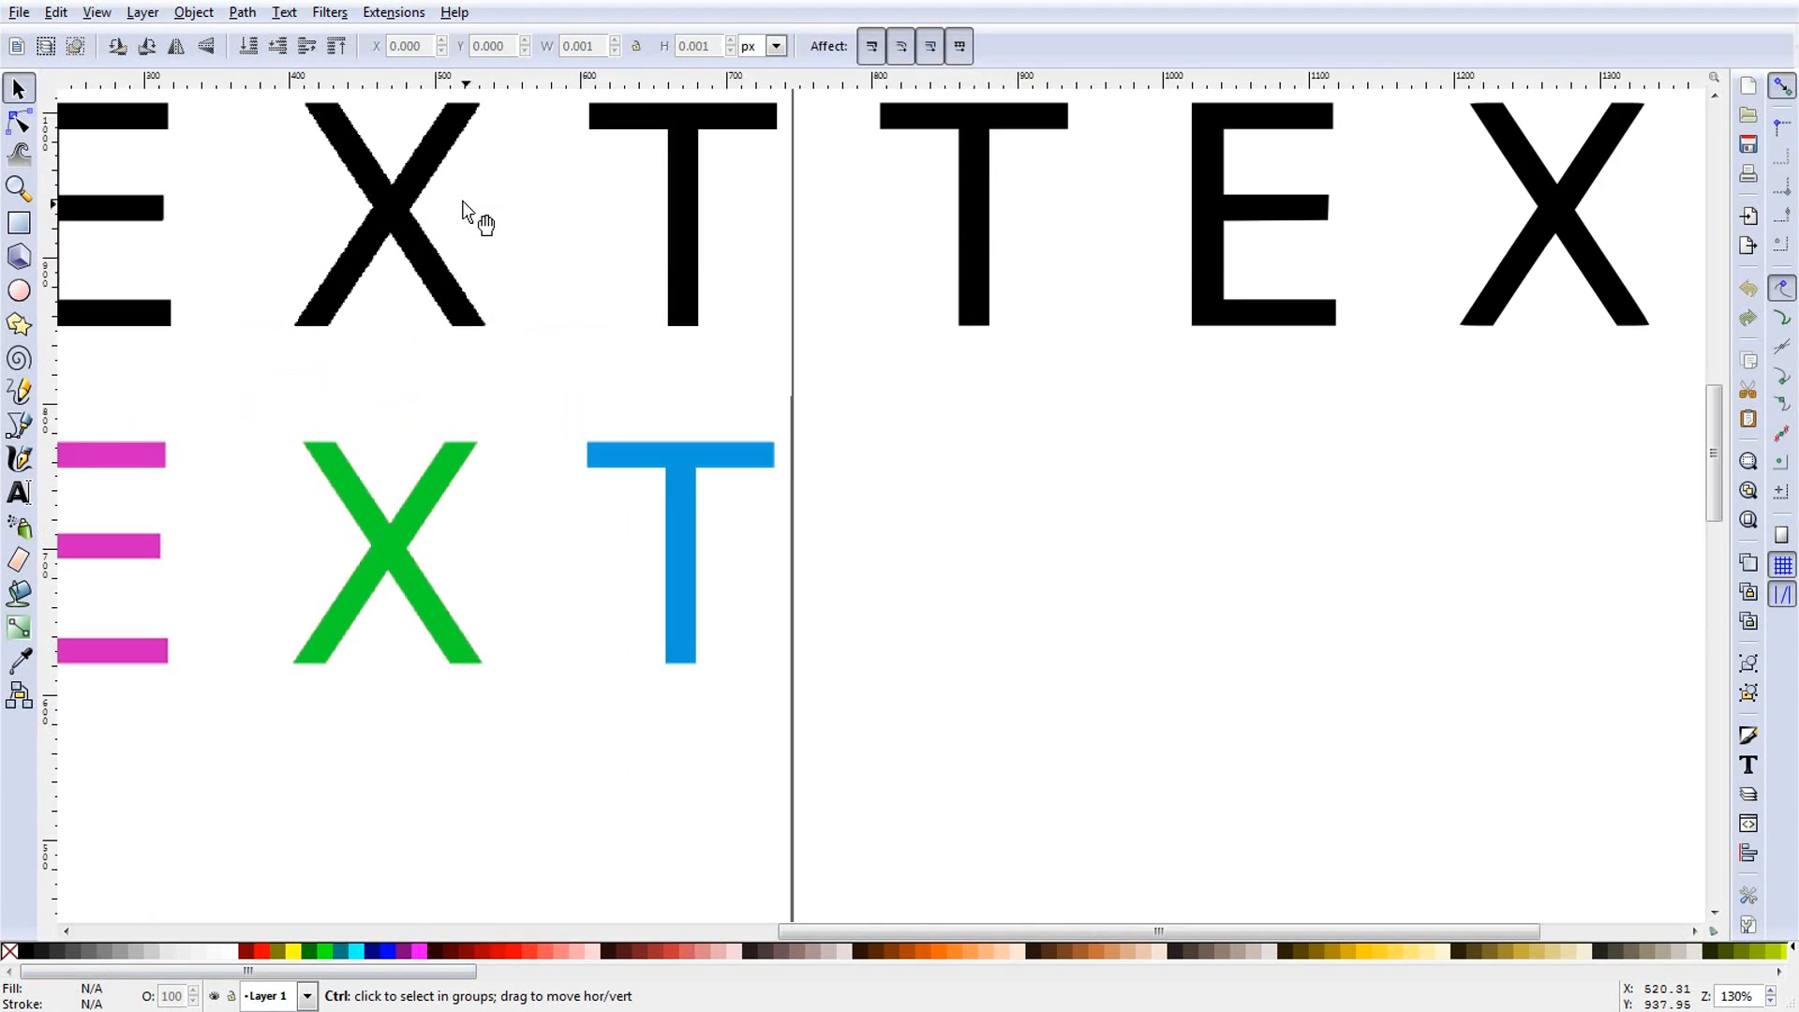
scroll(466, 211, "up", 4)
left_click(278, 229)
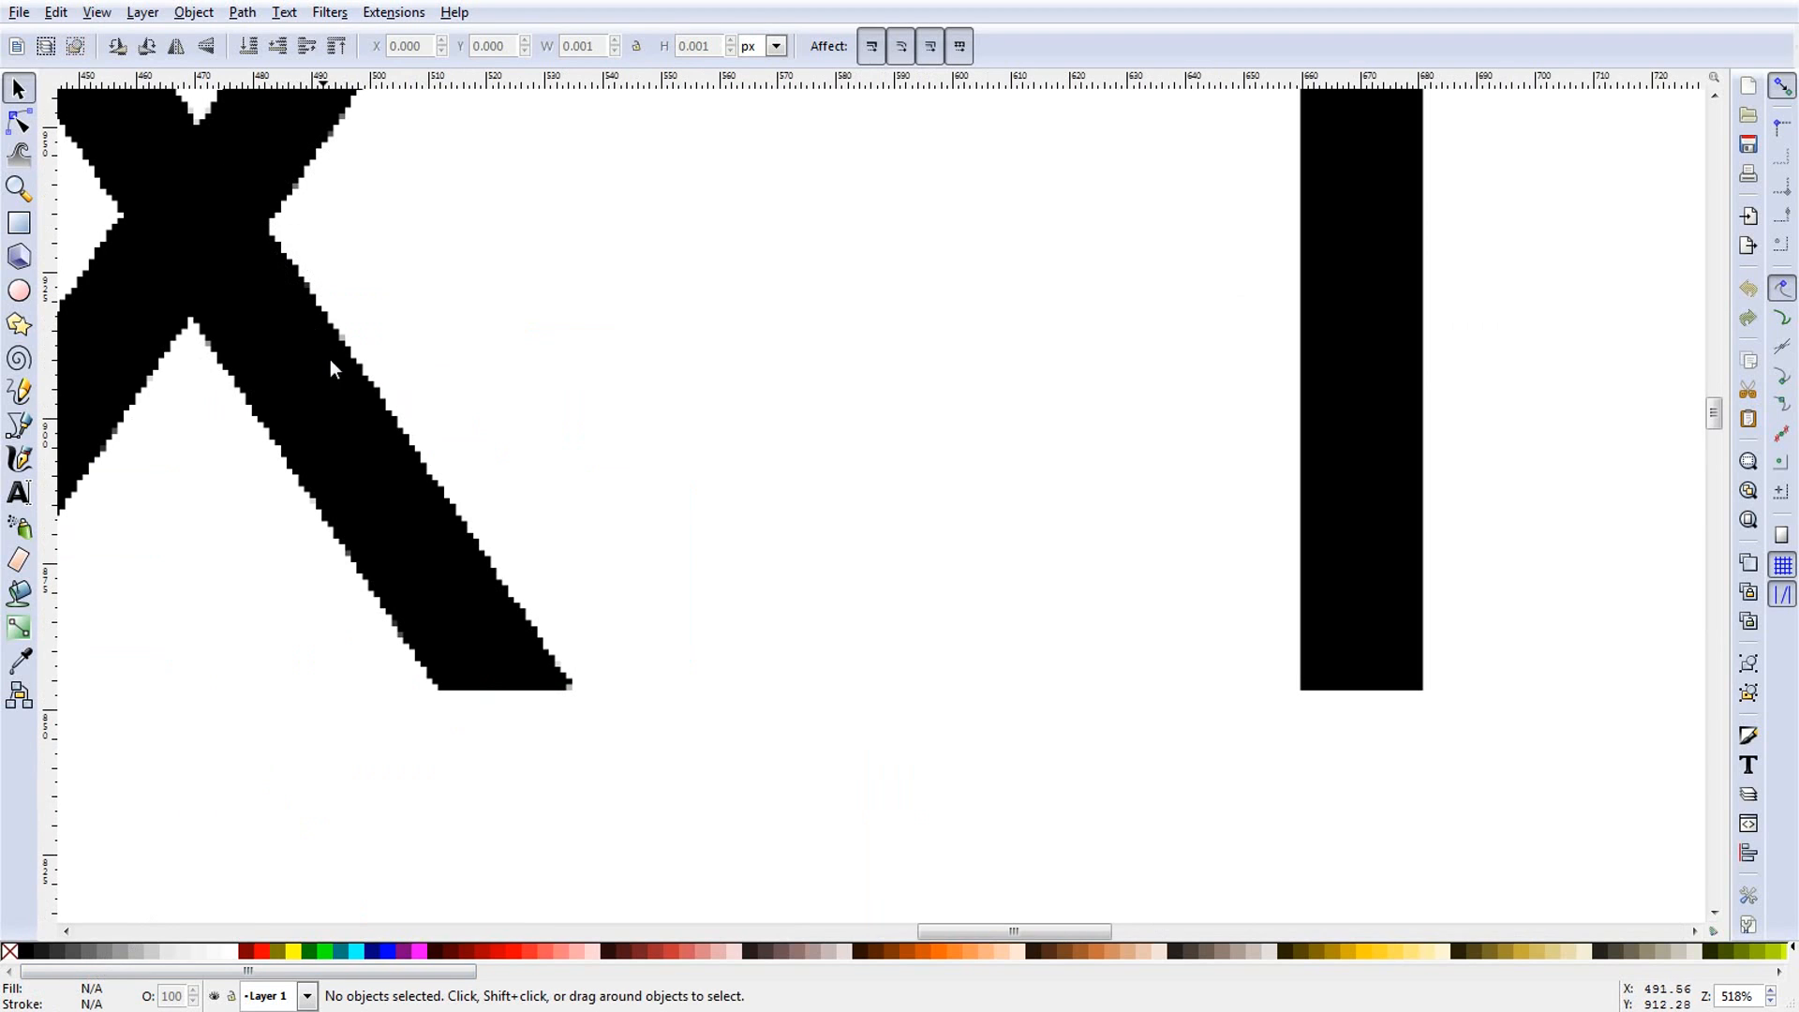
scroll(543, 662, "down", 2)
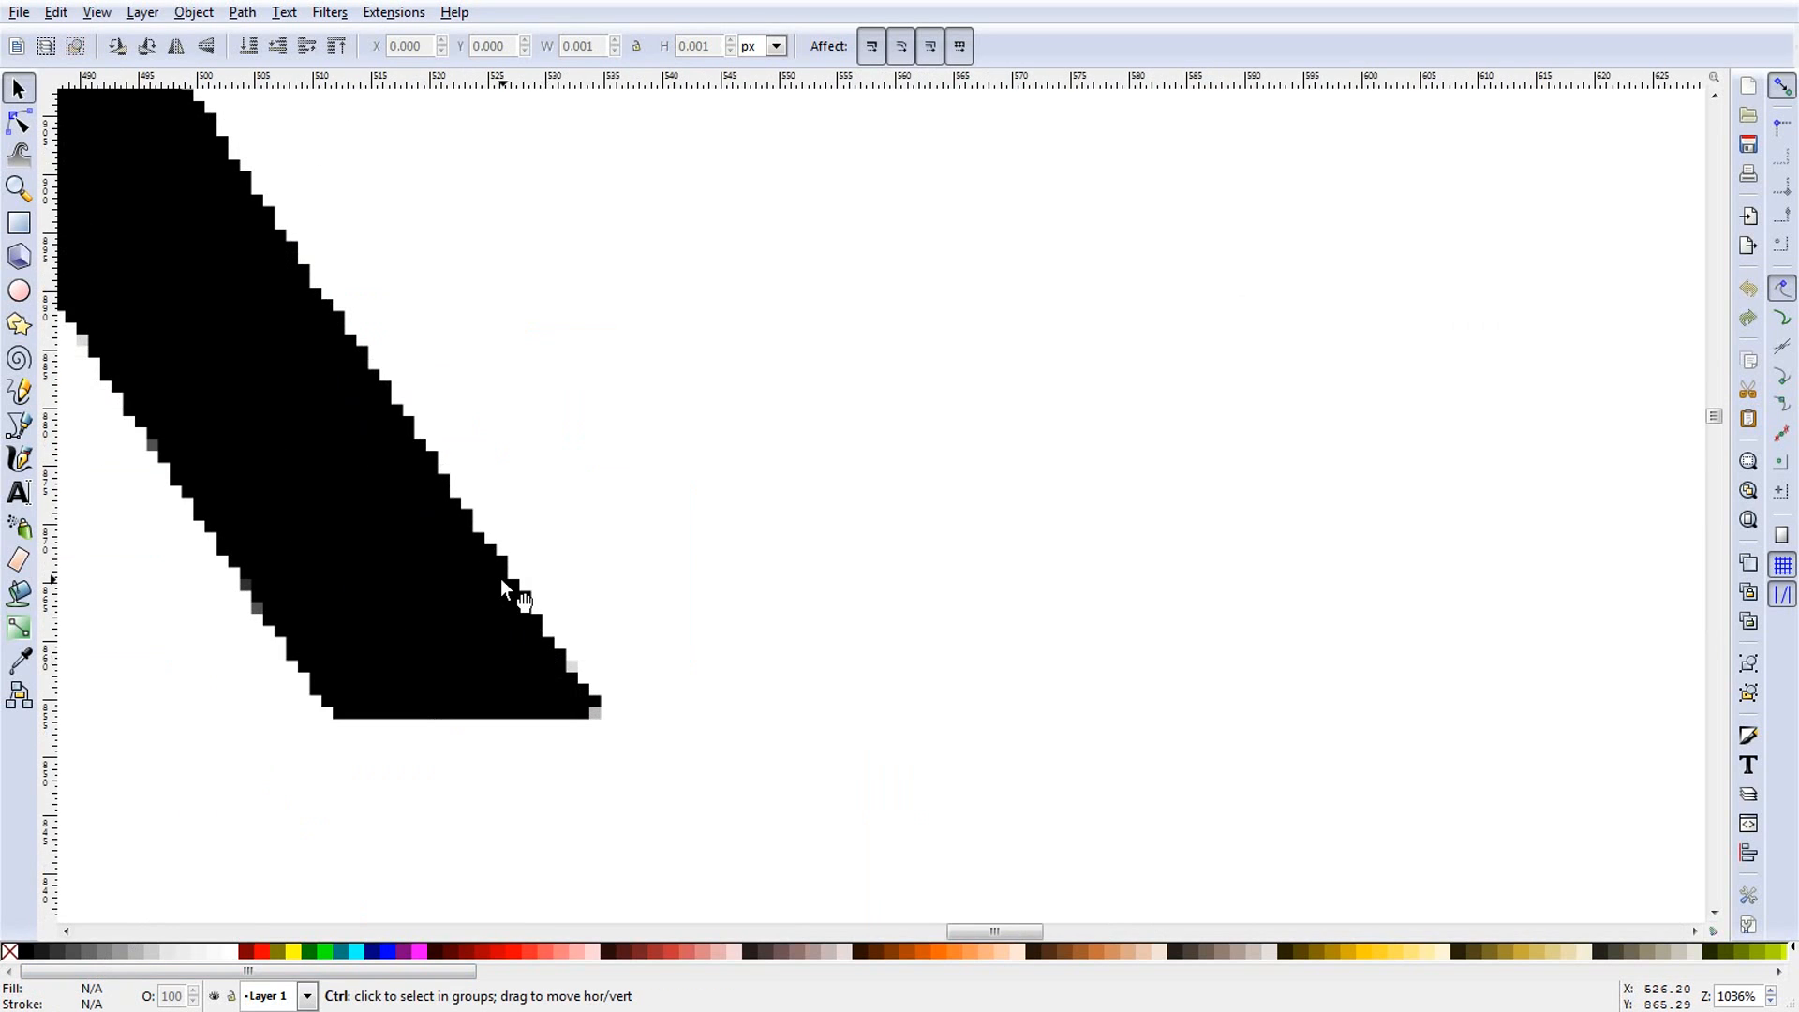
scroll(500, 577, "down", 2)
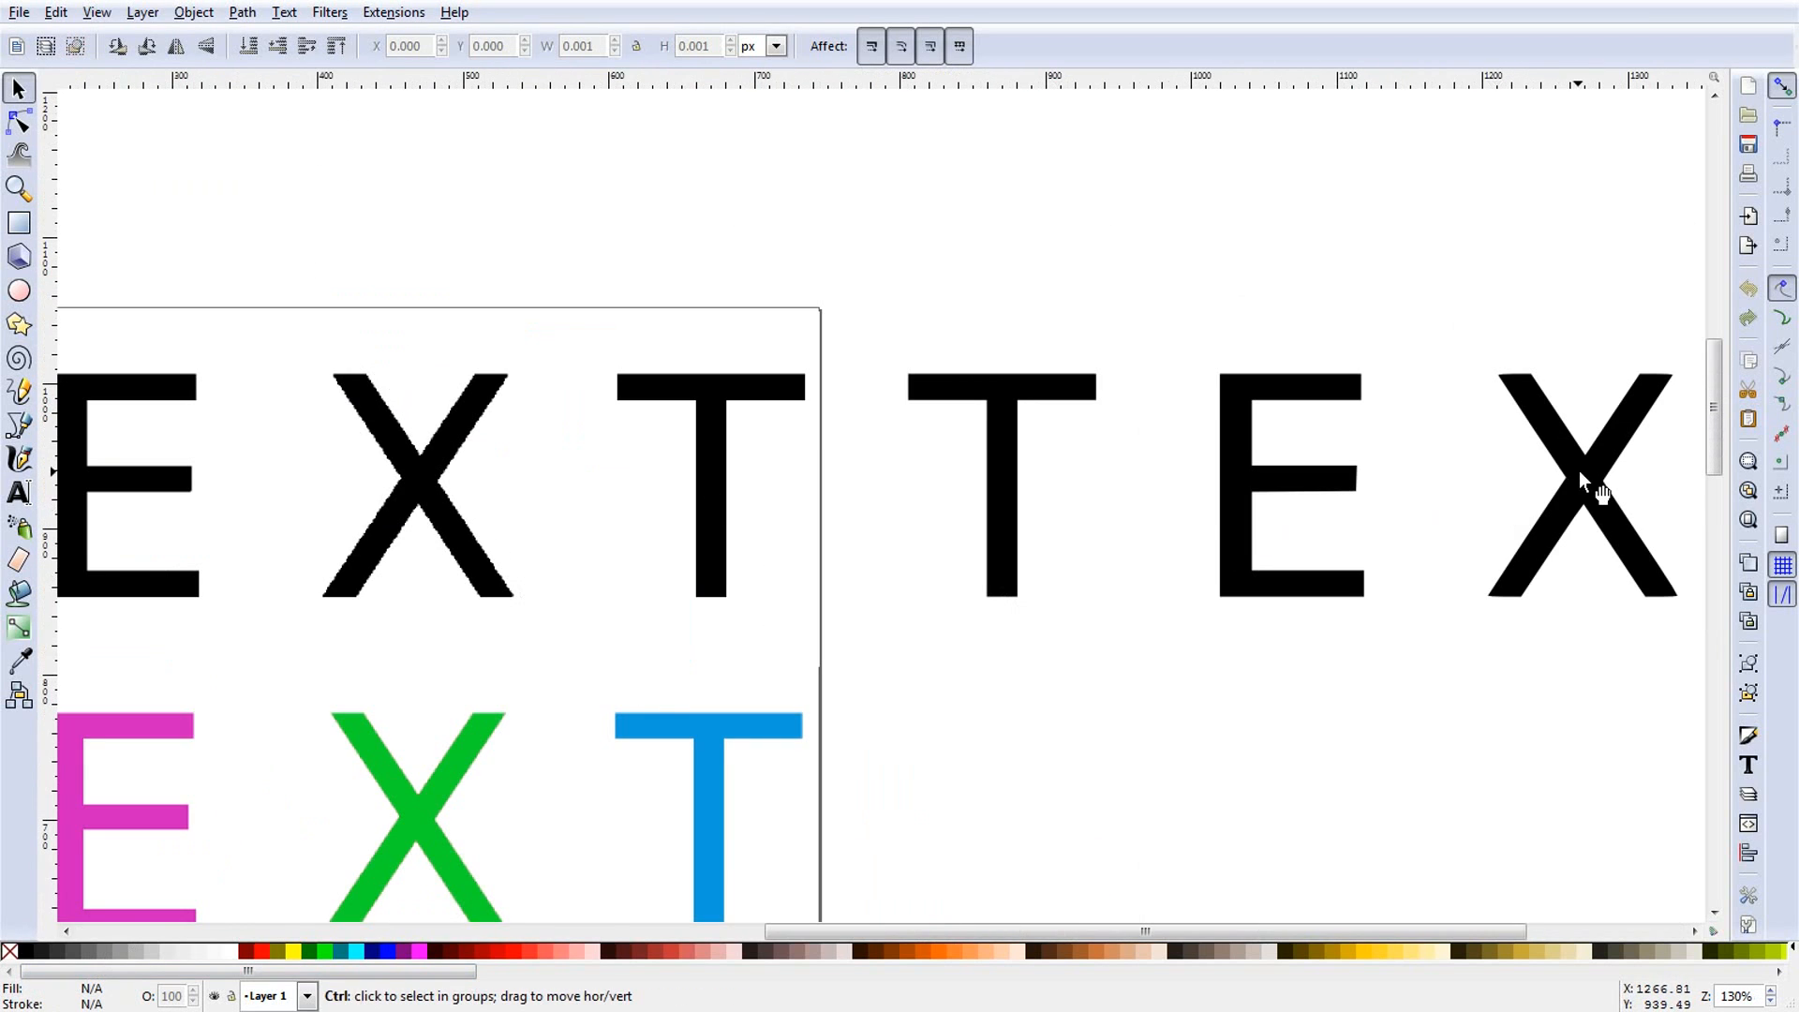
scroll(1578, 471, "up", 4)
scroll(1578, 470, "up", 8)
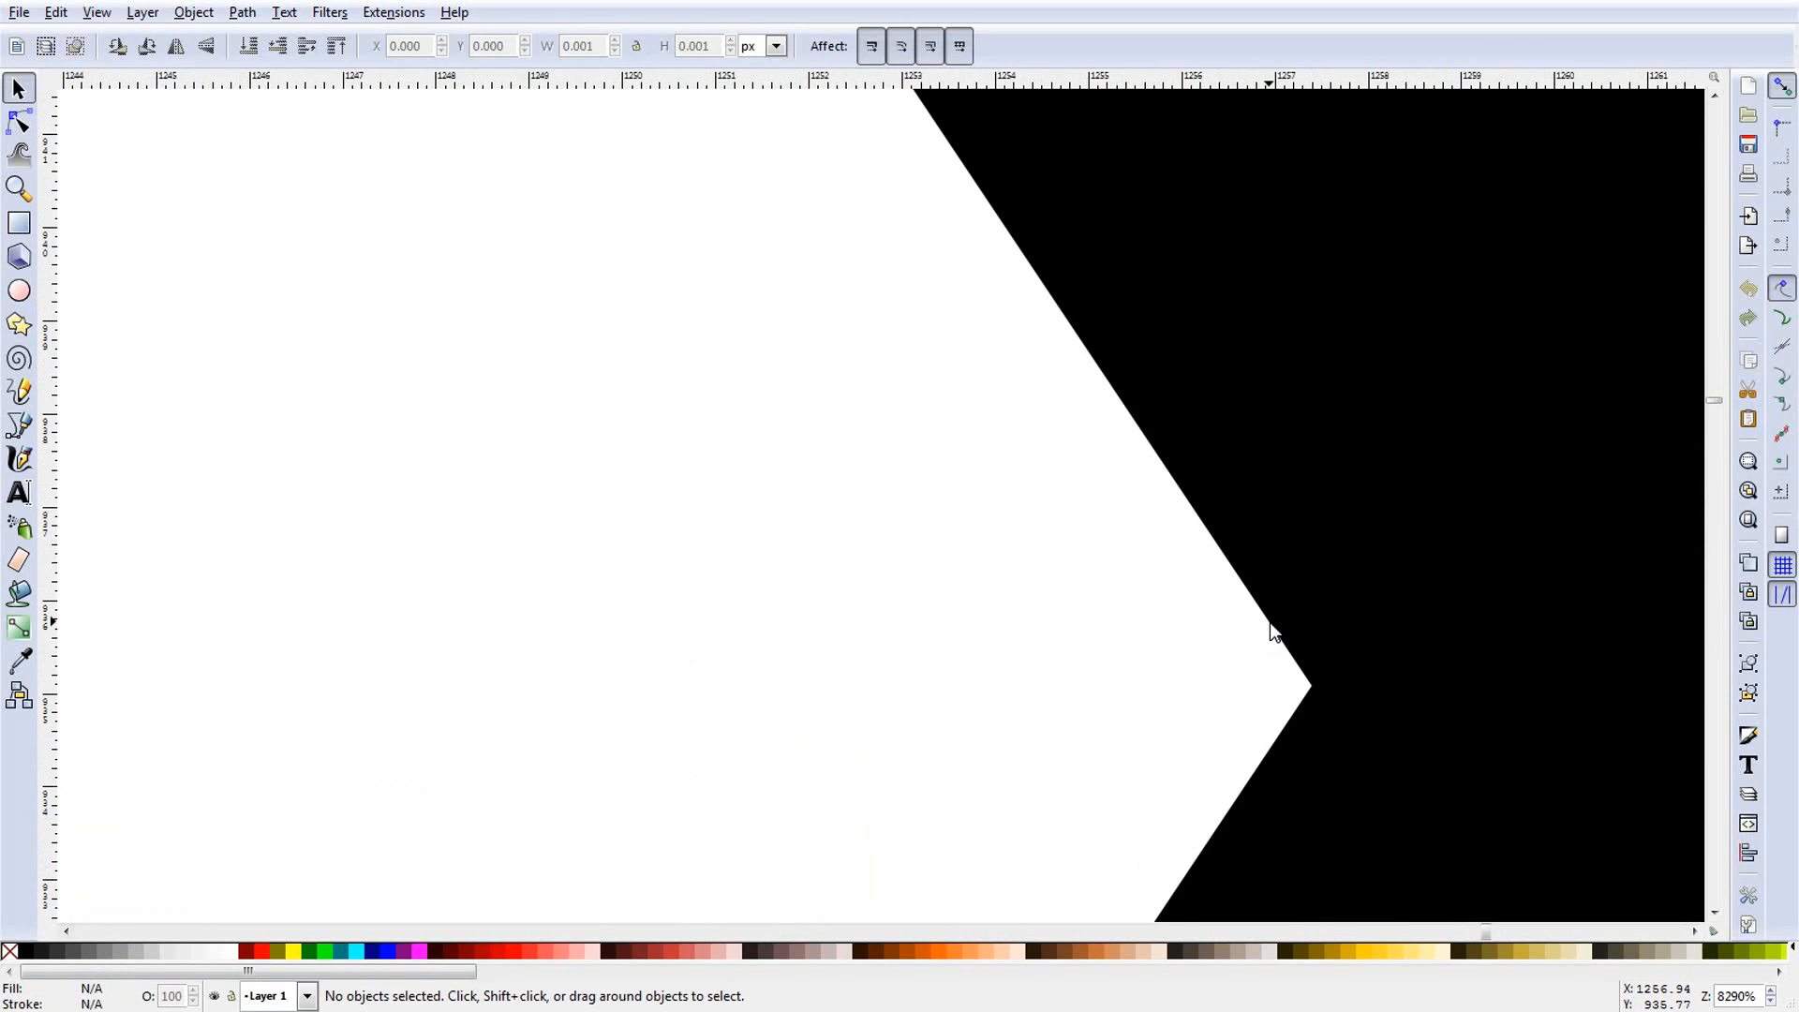
scroll(1276, 662, "down", 6)
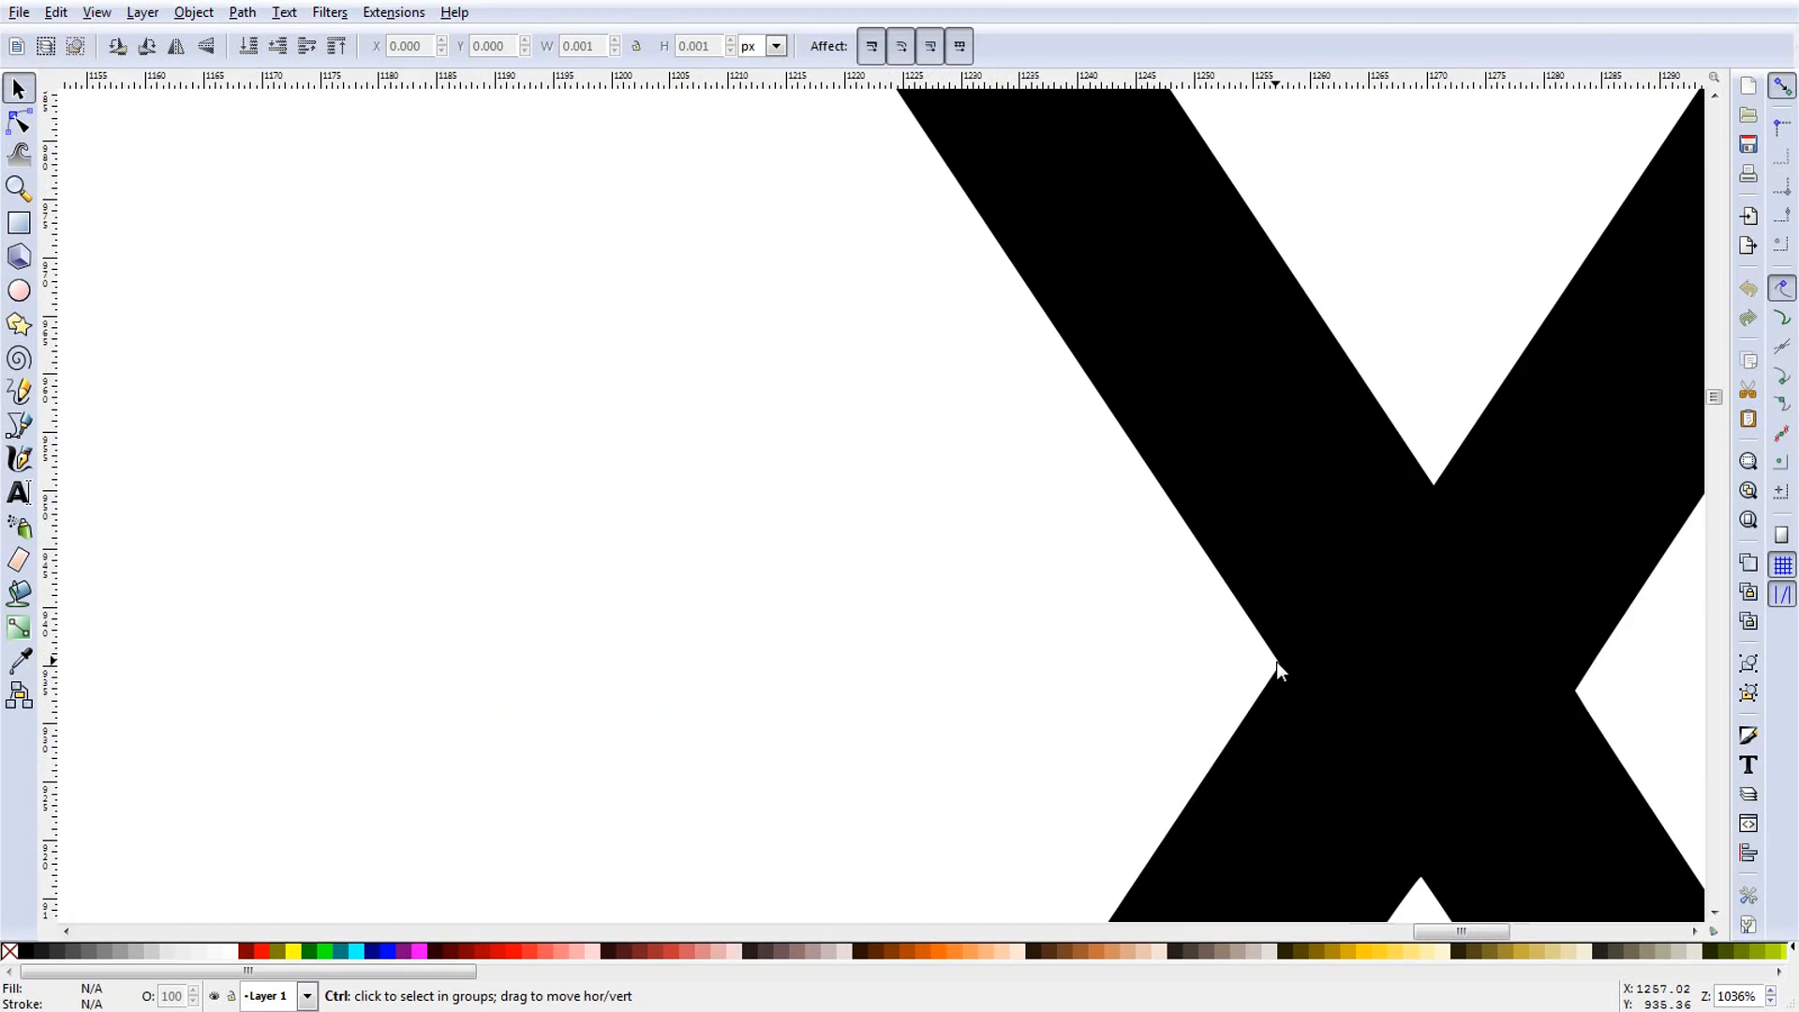
scroll(1276, 661, "down", 7)
scroll(832, 398, "down", 1)
Step: Delete the traced copy of the black TEXT beside the page
left_click(832, 397)
key("Delete")
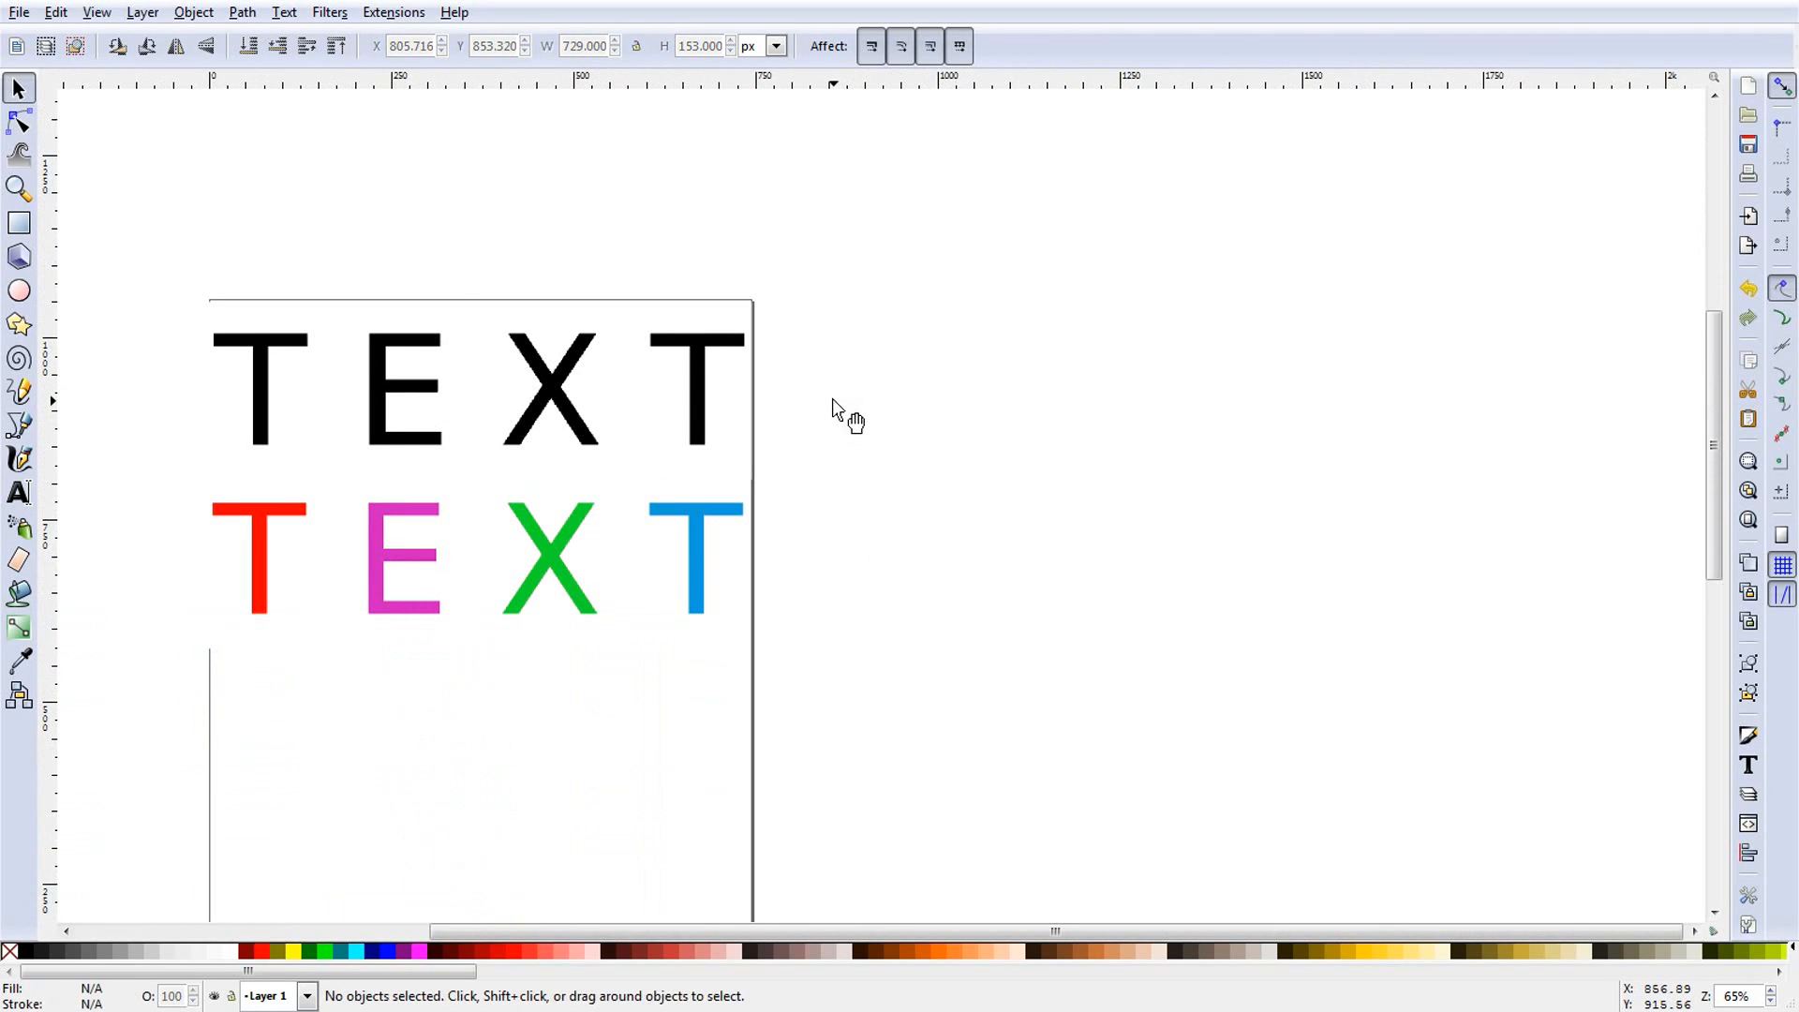
scroll(833, 398, "down", 3)
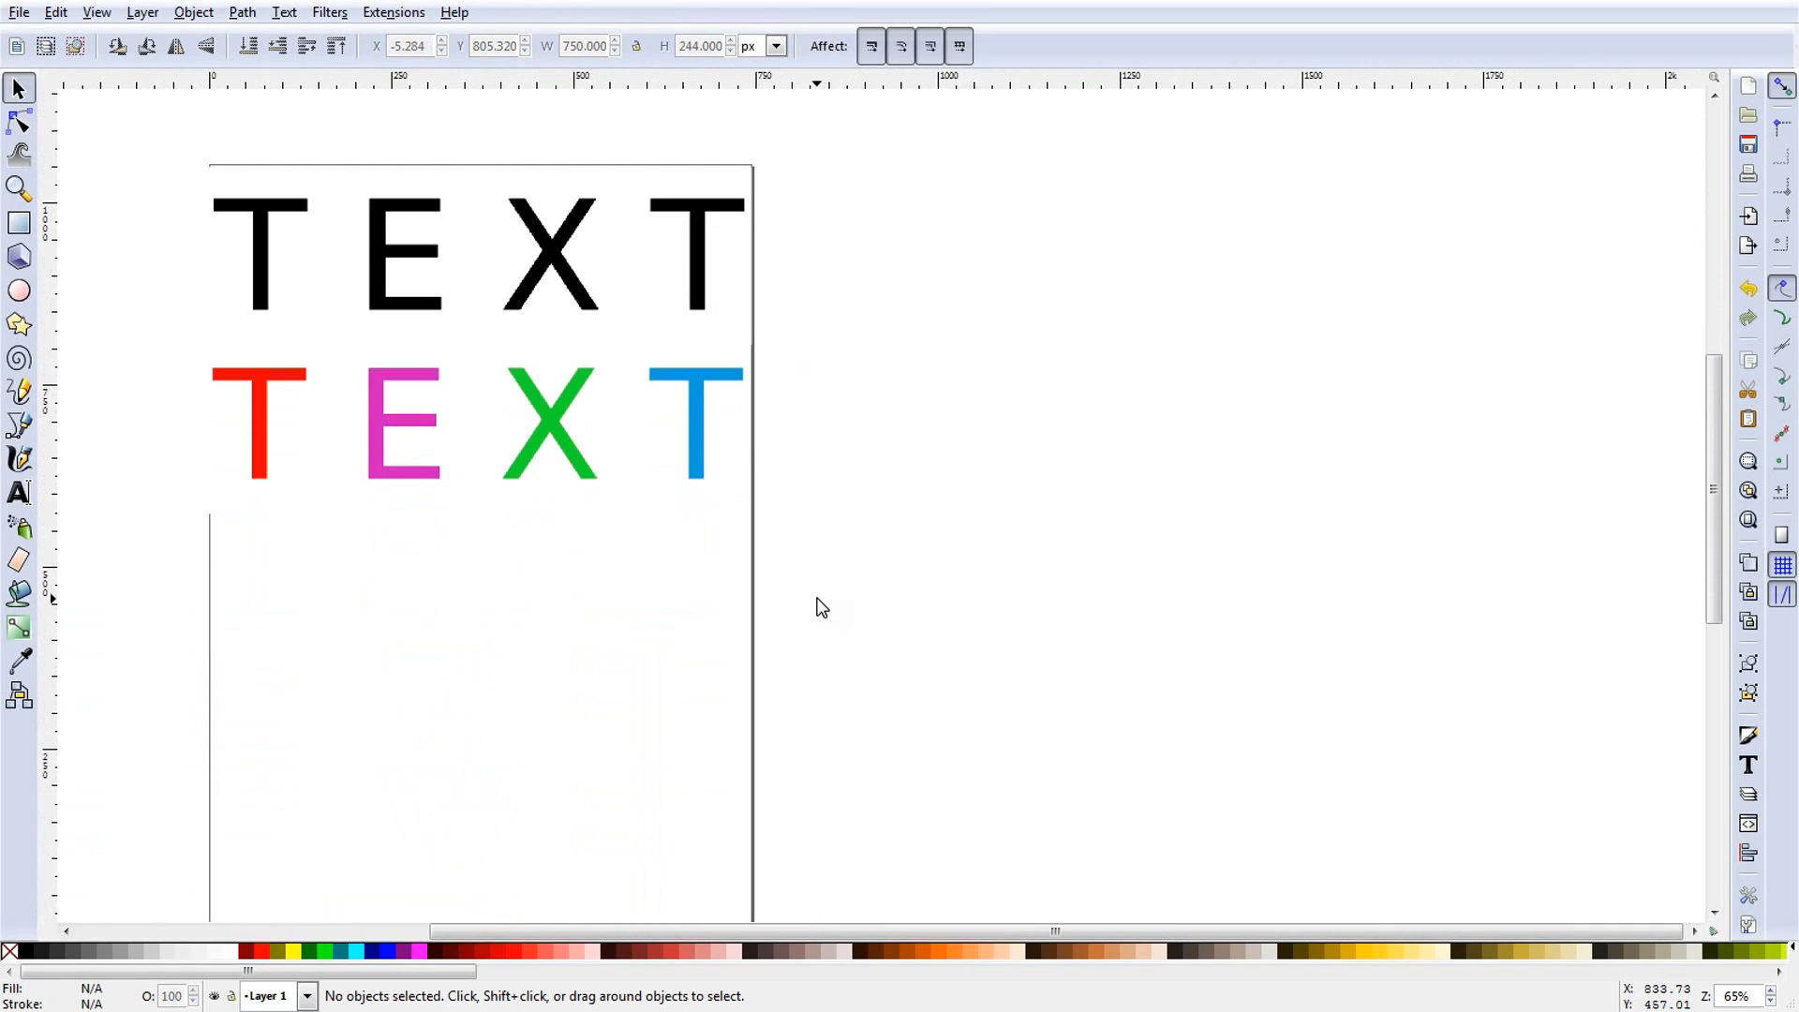
Step: Switch to the Trace Bitmap folder in the file manager and import the Bad Example image as embedded, placed below the coloured TEXT
key("alt+Tab")
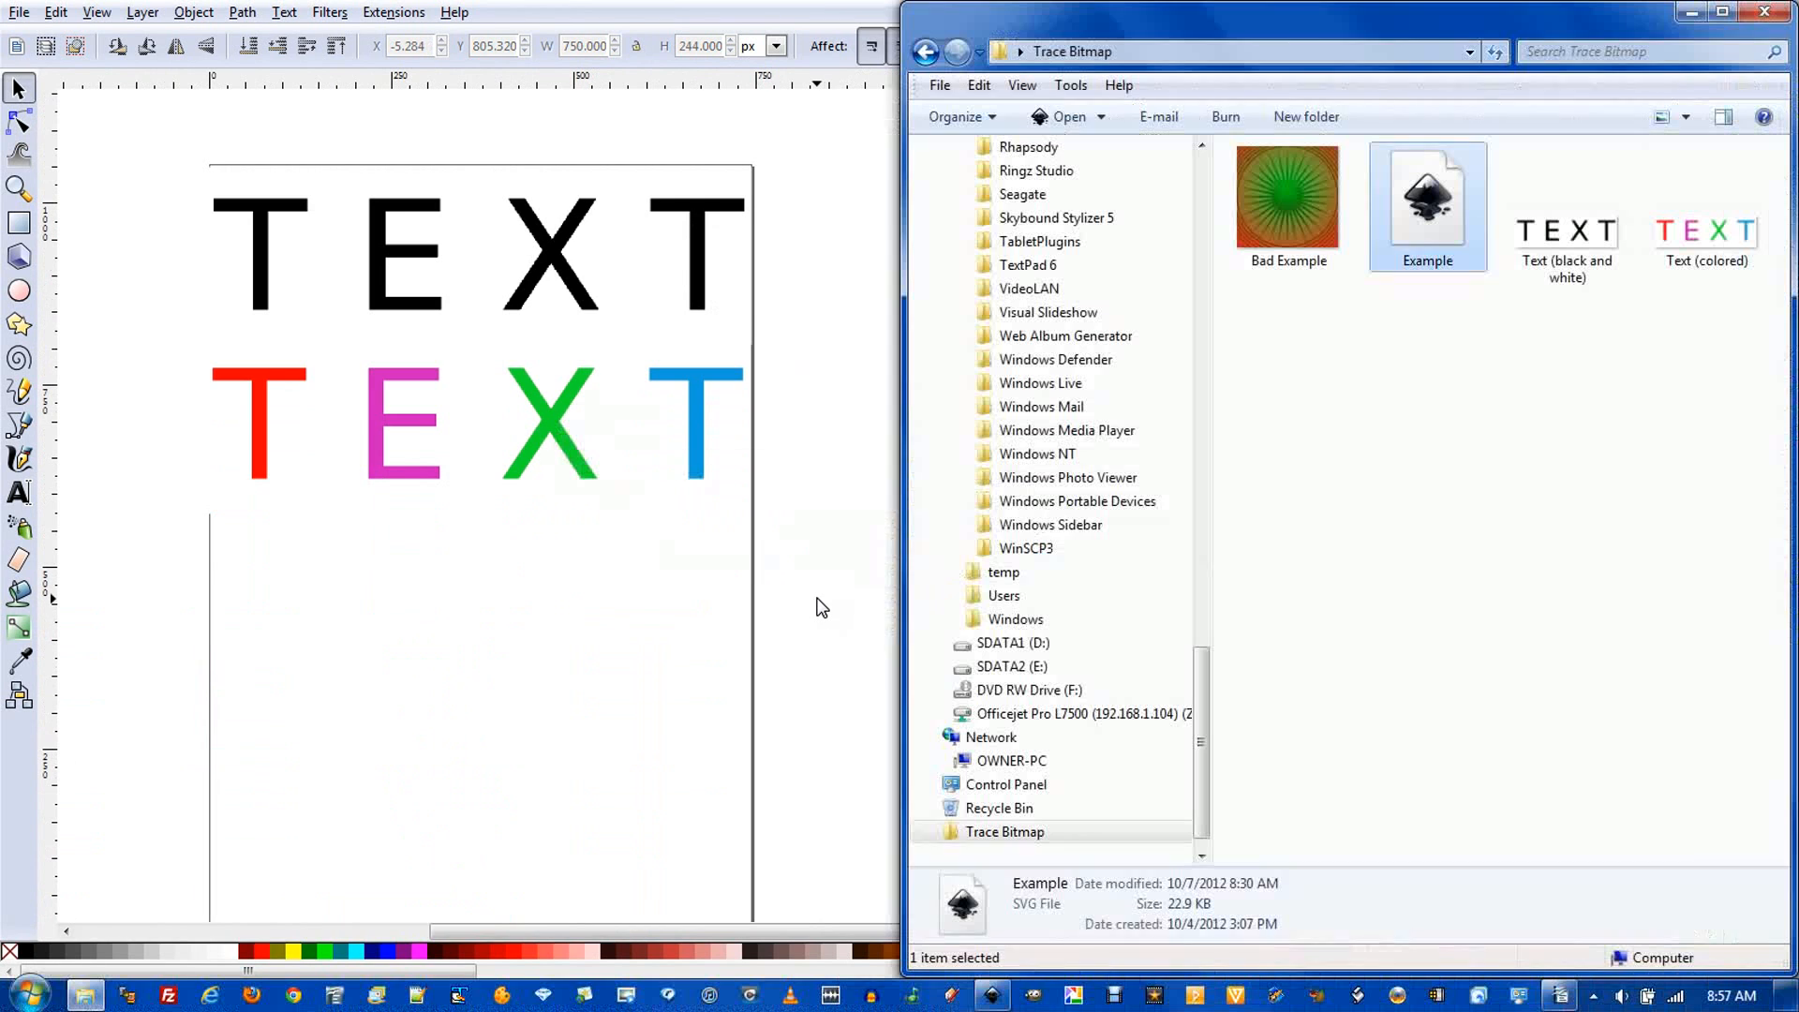
mouse_move(1297, 206)
left_mouse_down()
mouse_move(1279, 251)
mouse_move(566, 699)
mouse_move(470, 710)
left_mouse_up()
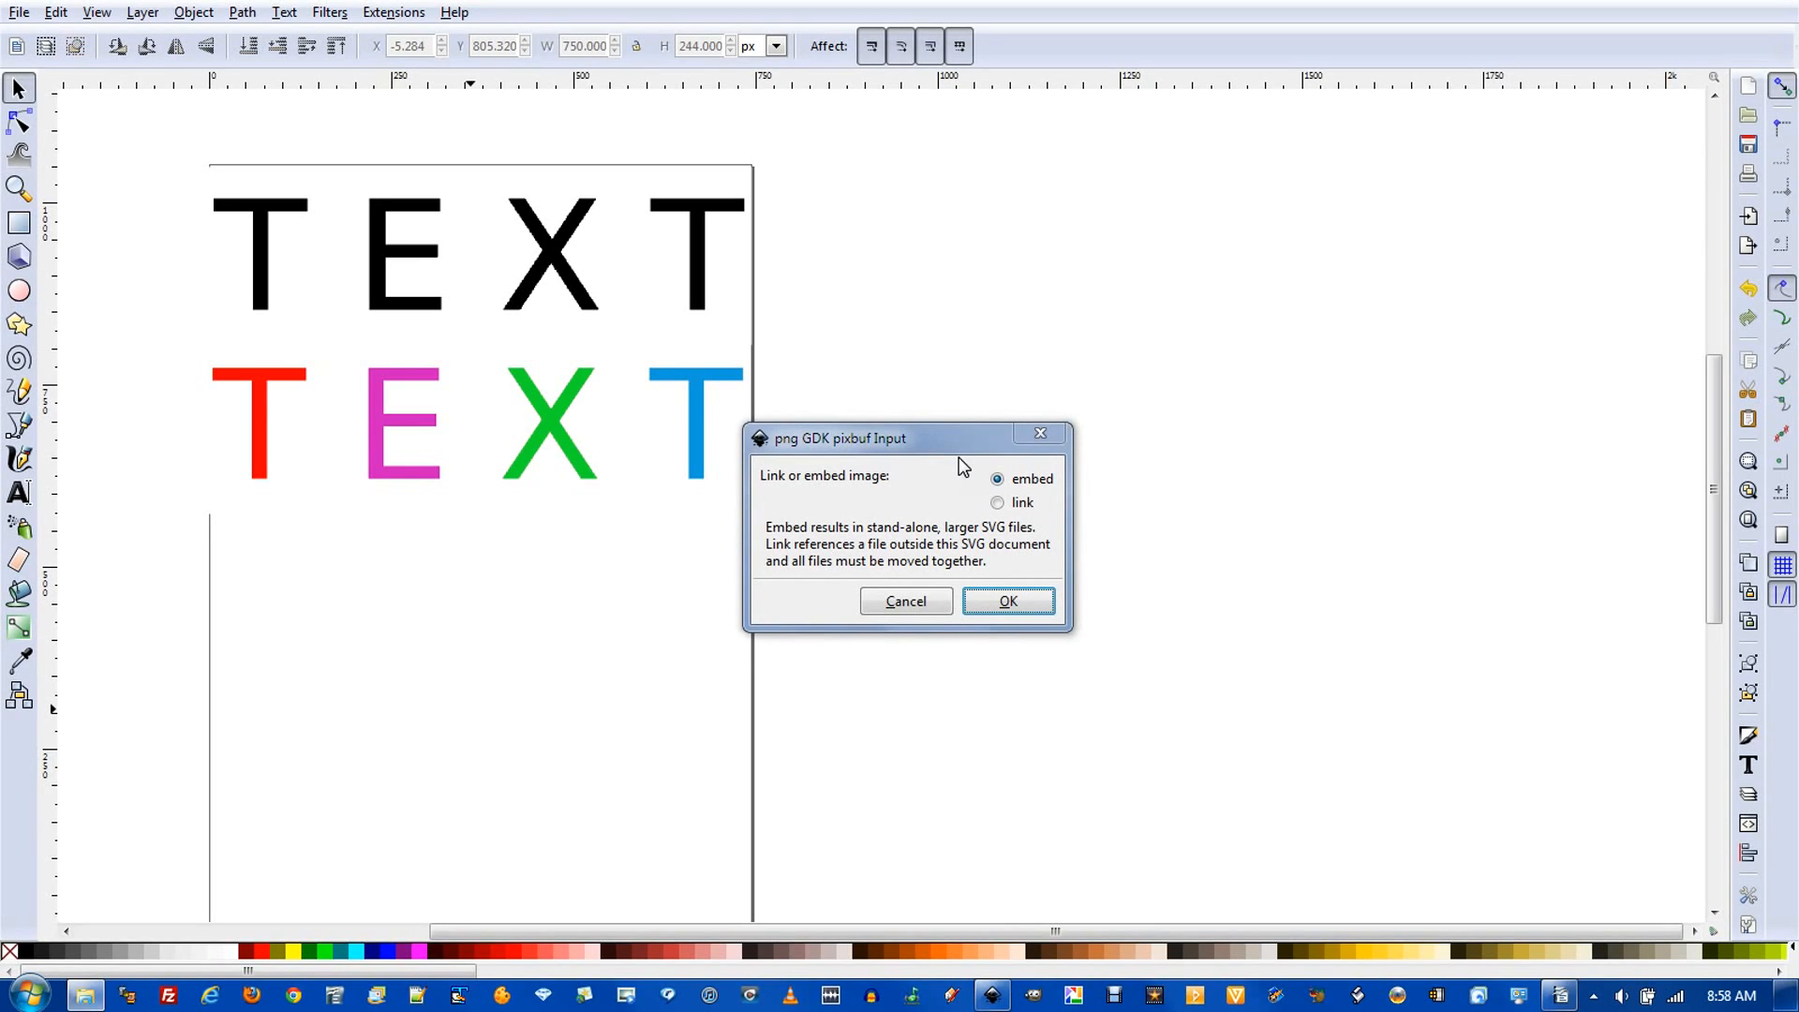
left_click(1013, 596)
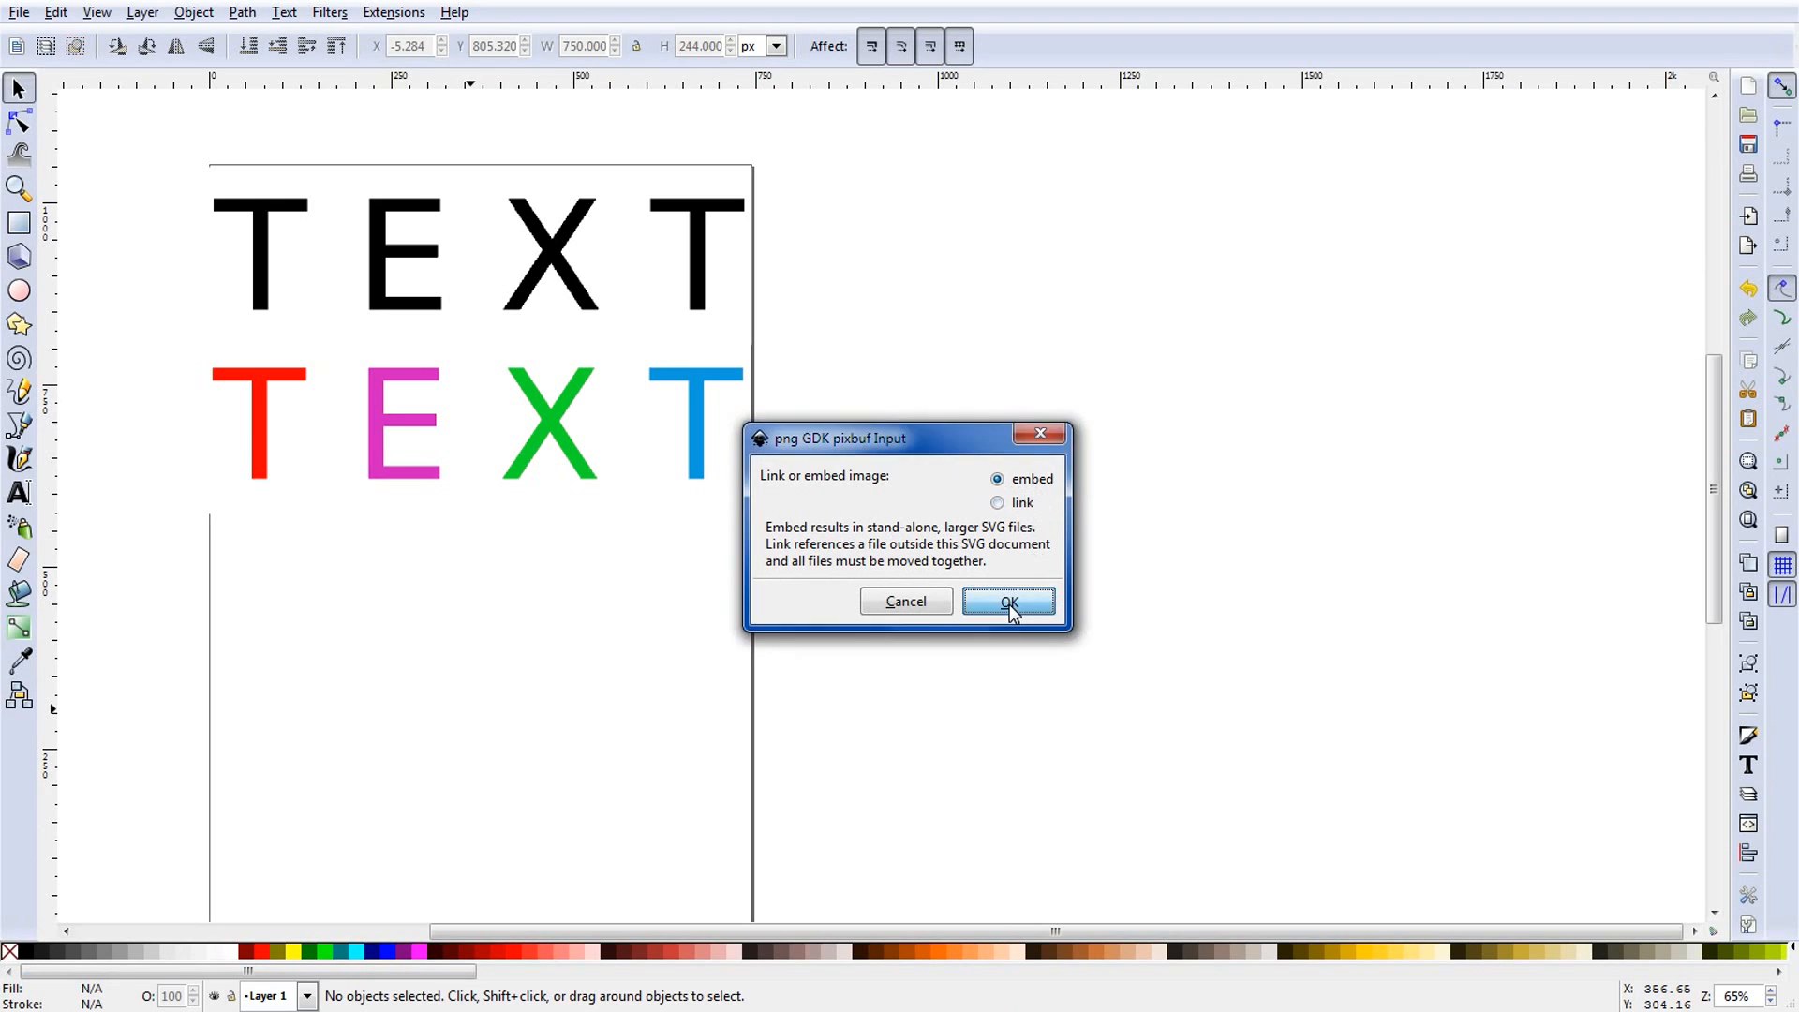
left_click_drag(1035, 600, 408, 718)
key("Escape")
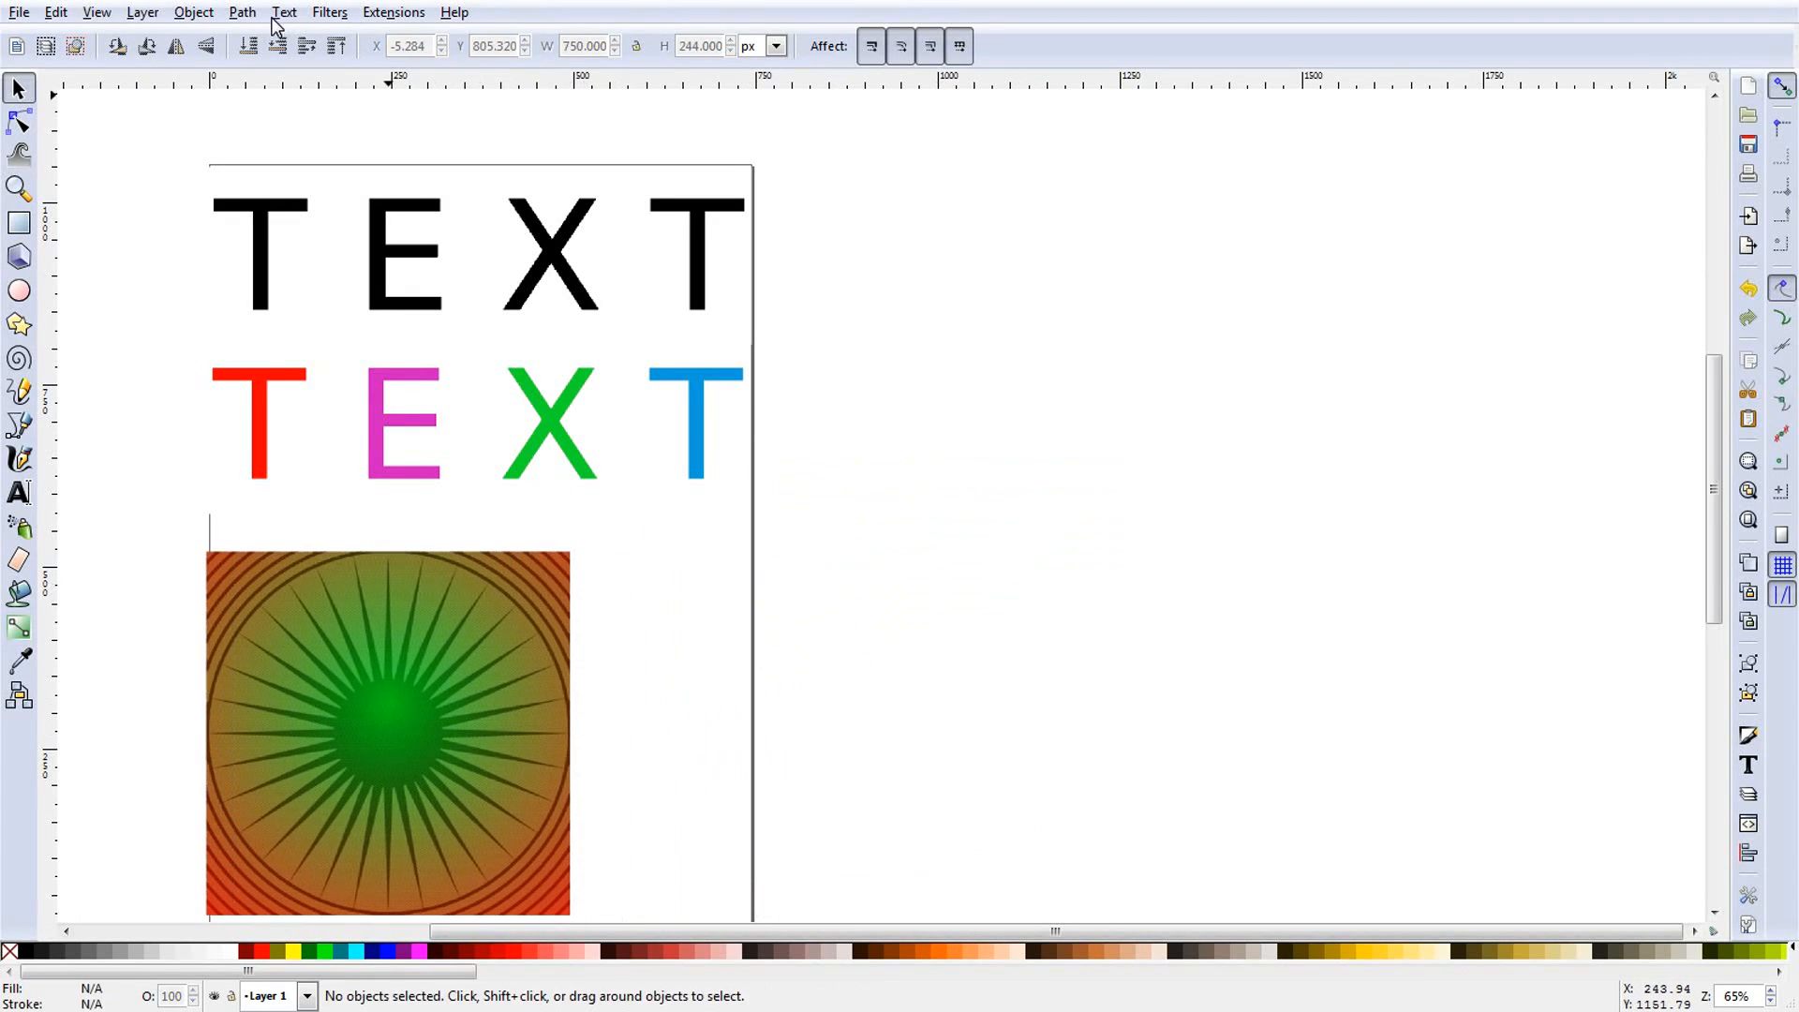
Step: Open Trace Bitmap and trace the black TEXT image using brightness cutoff with a threshold of 0.450
left_click(242, 13)
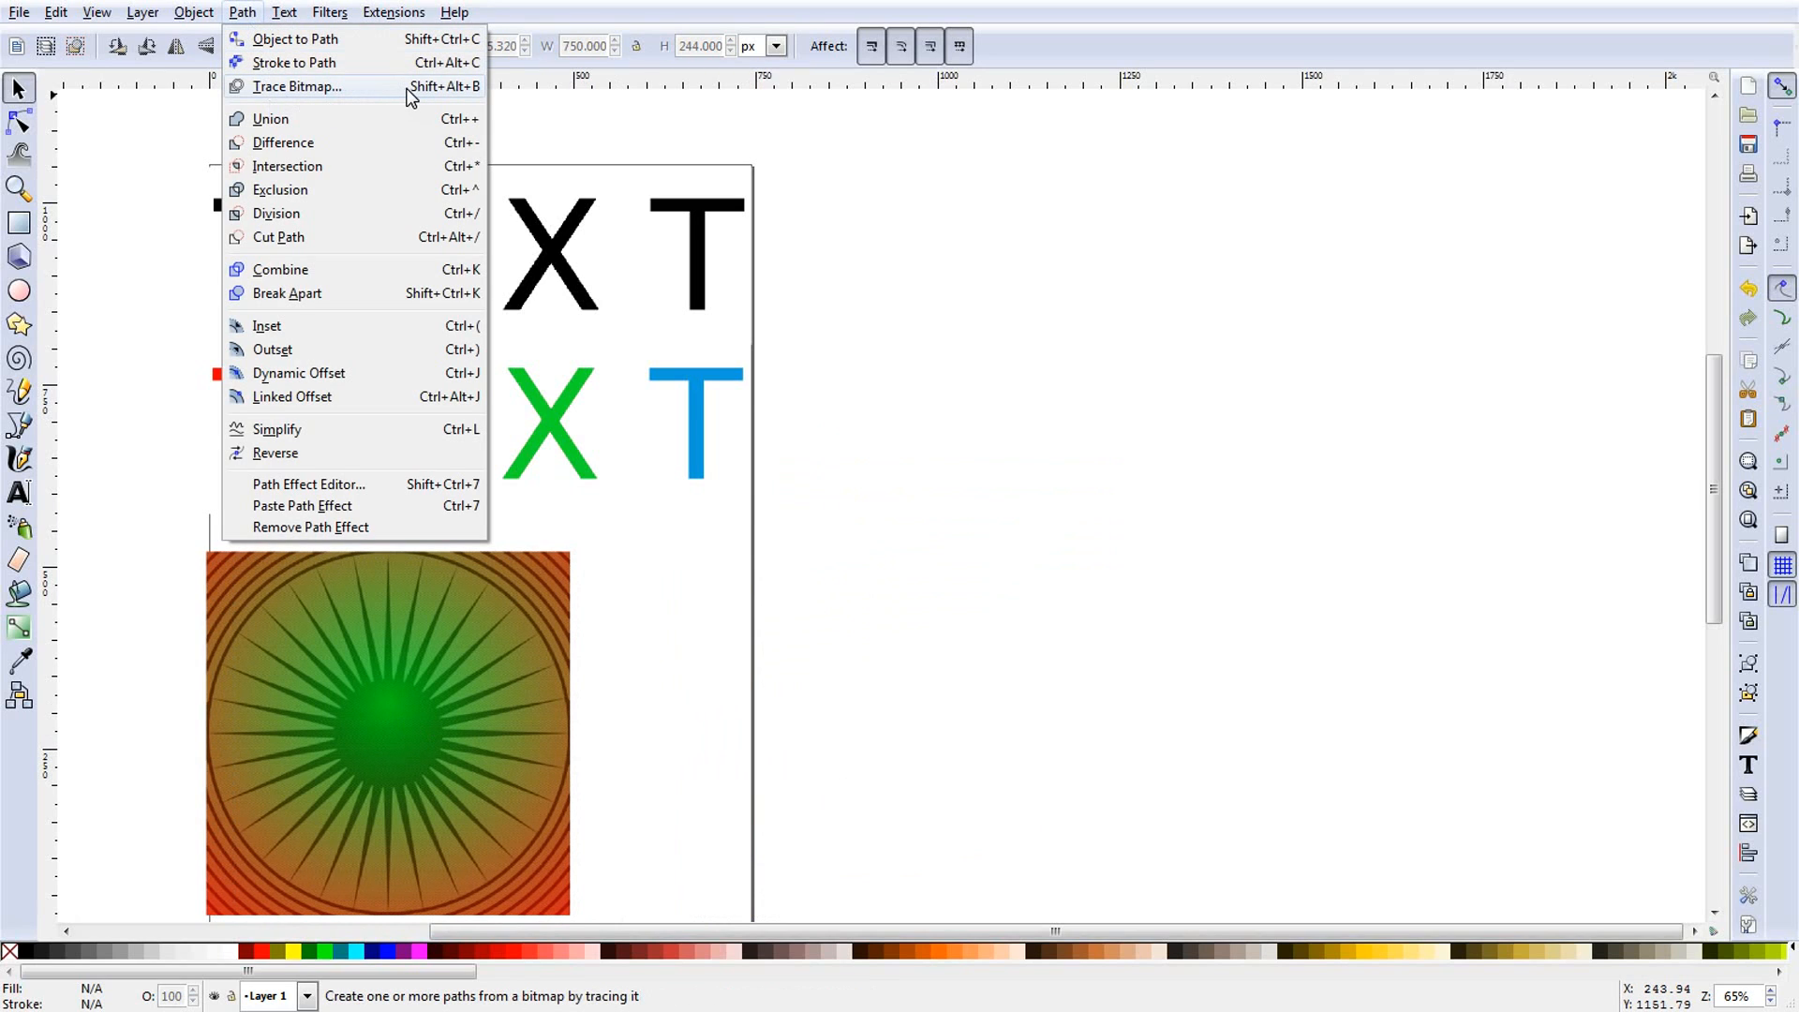
left_click(297, 87)
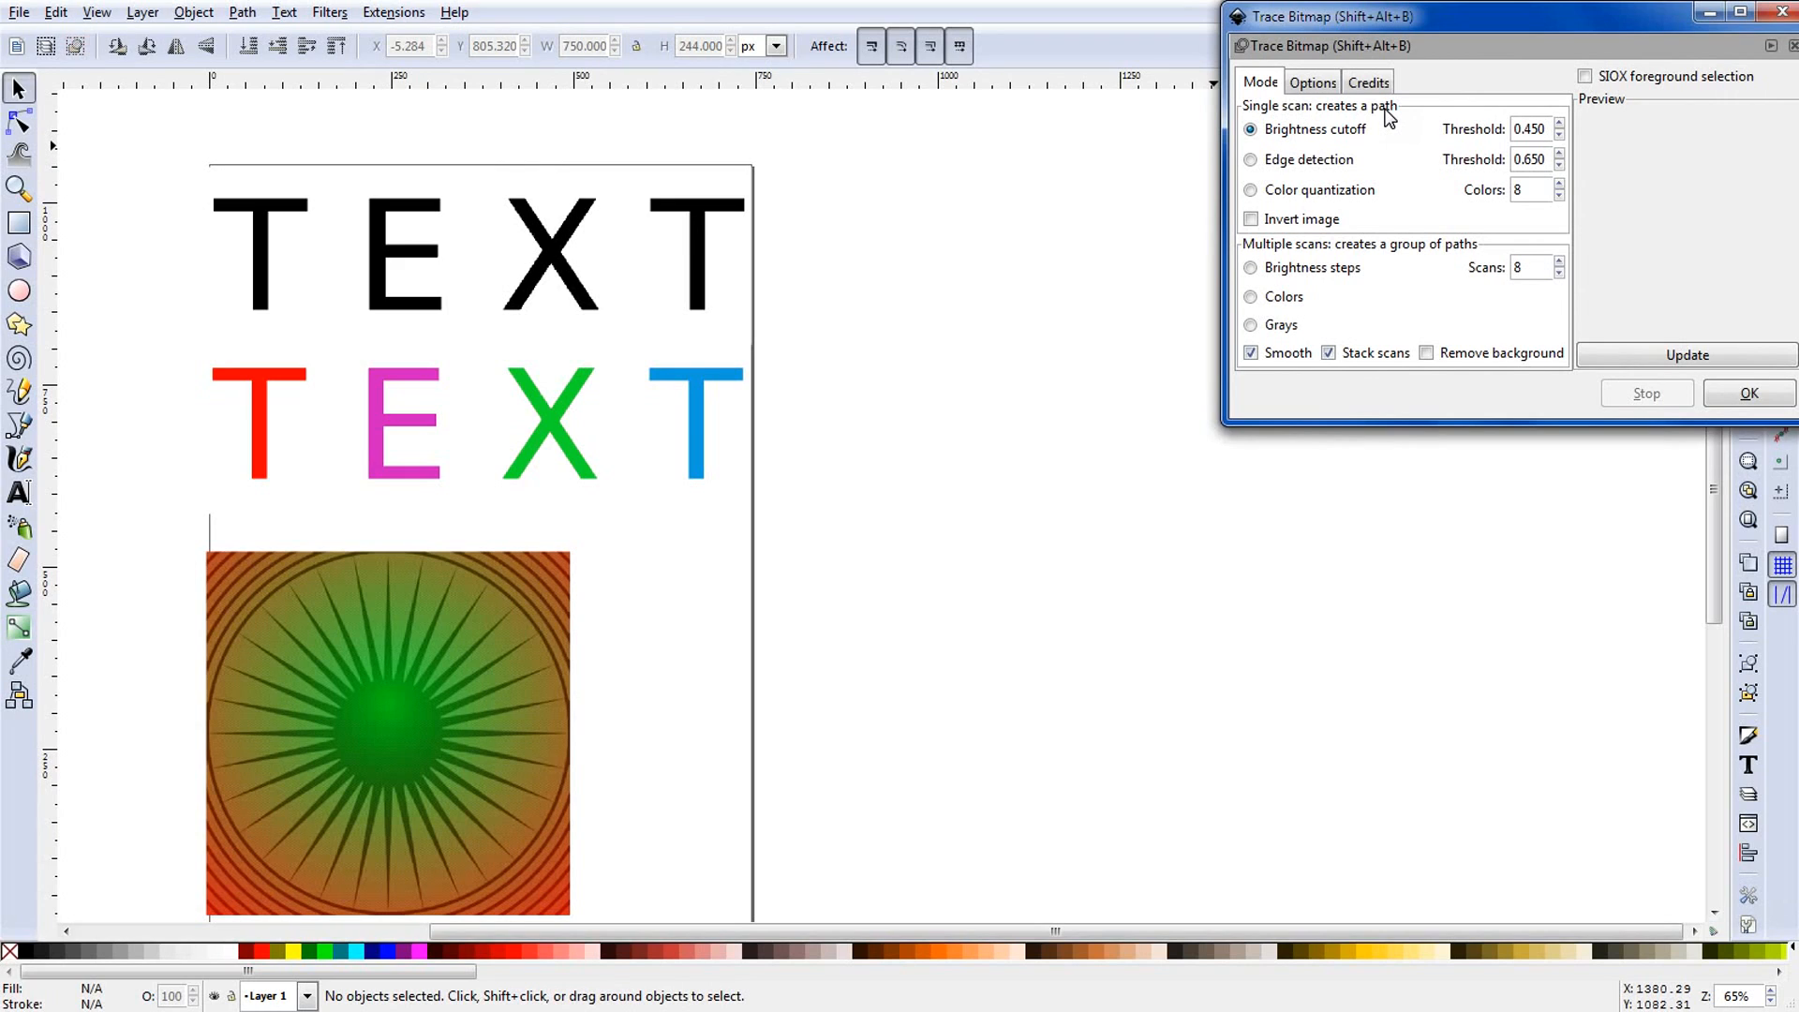
left_click(698, 239)
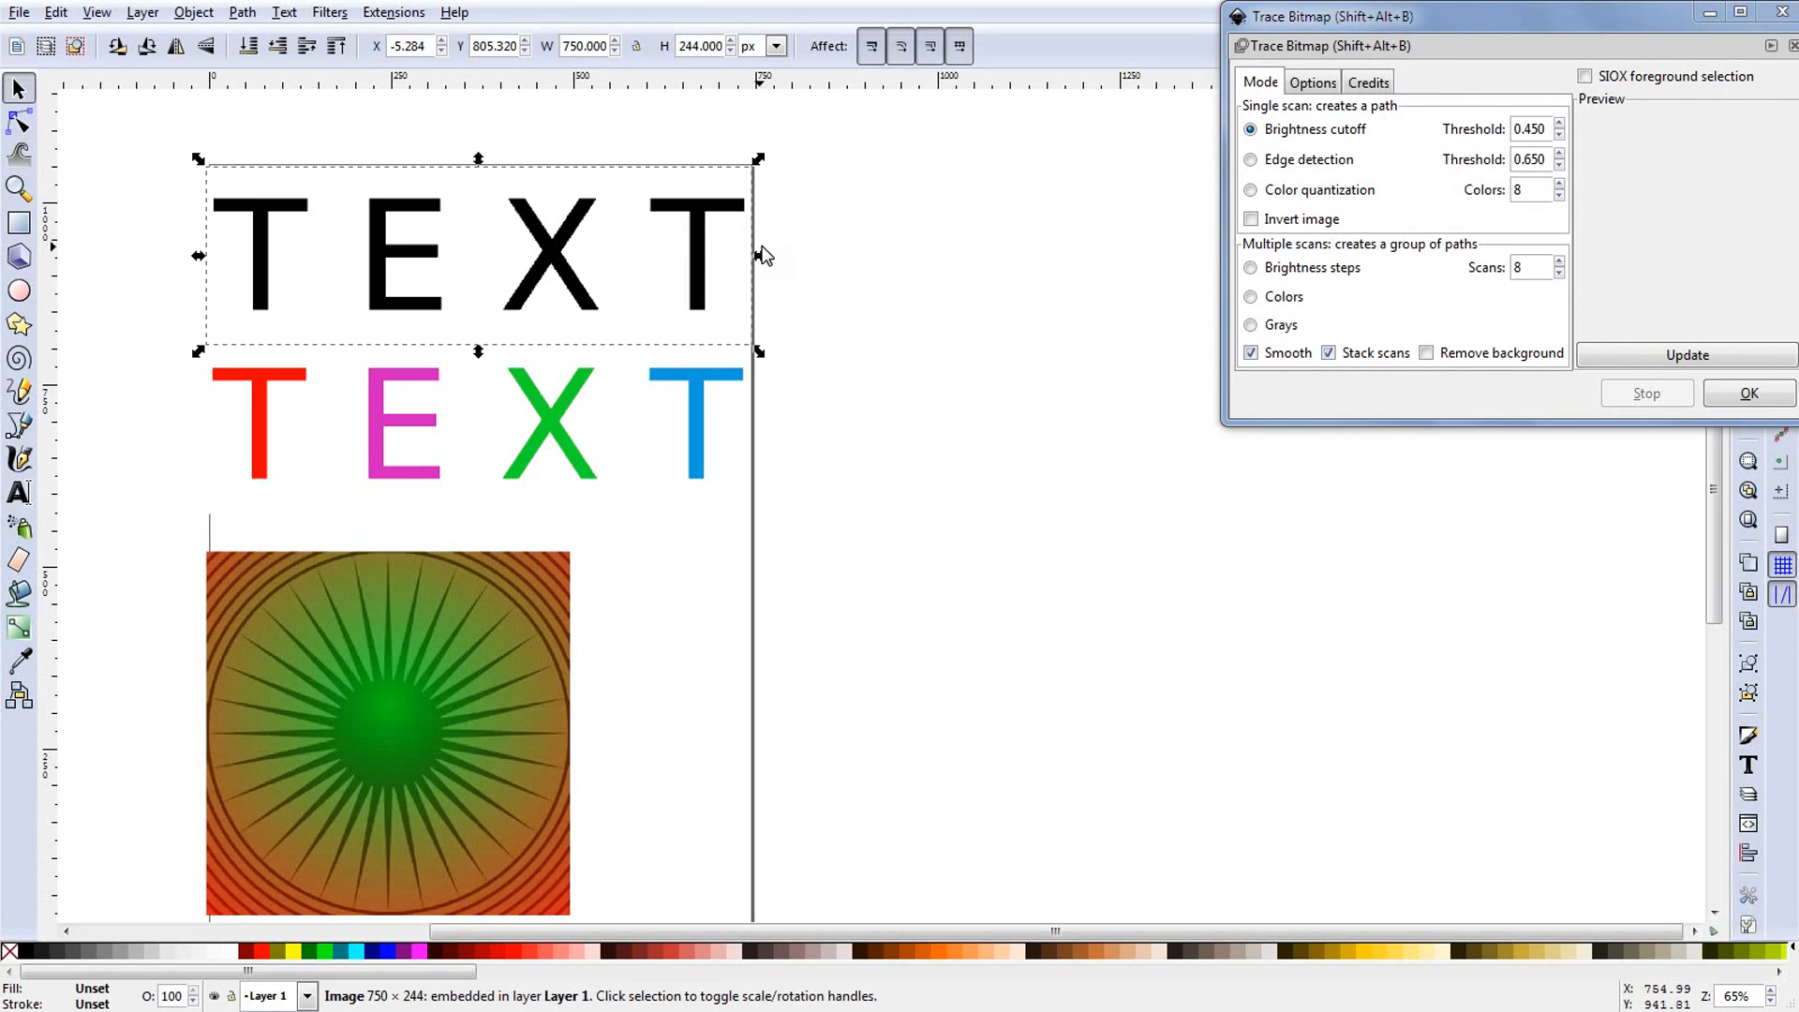
scroll(774, 255, "right", 3)
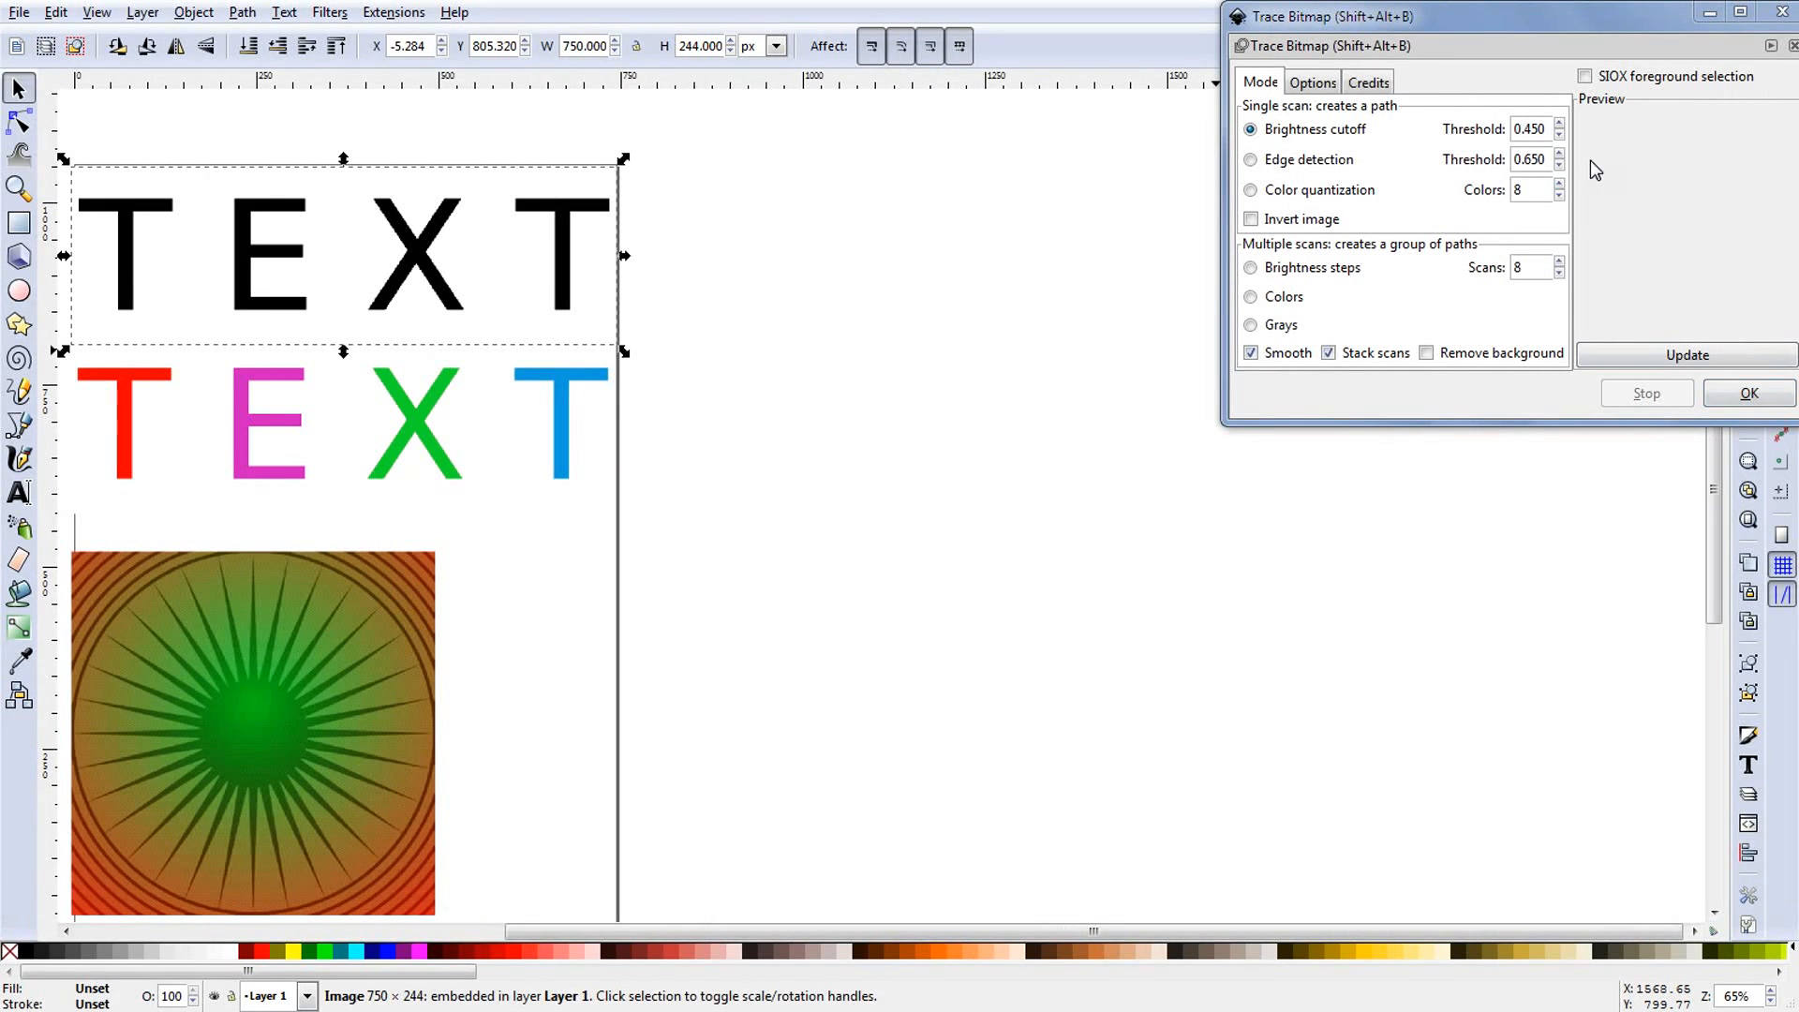
left_click(1751, 398)
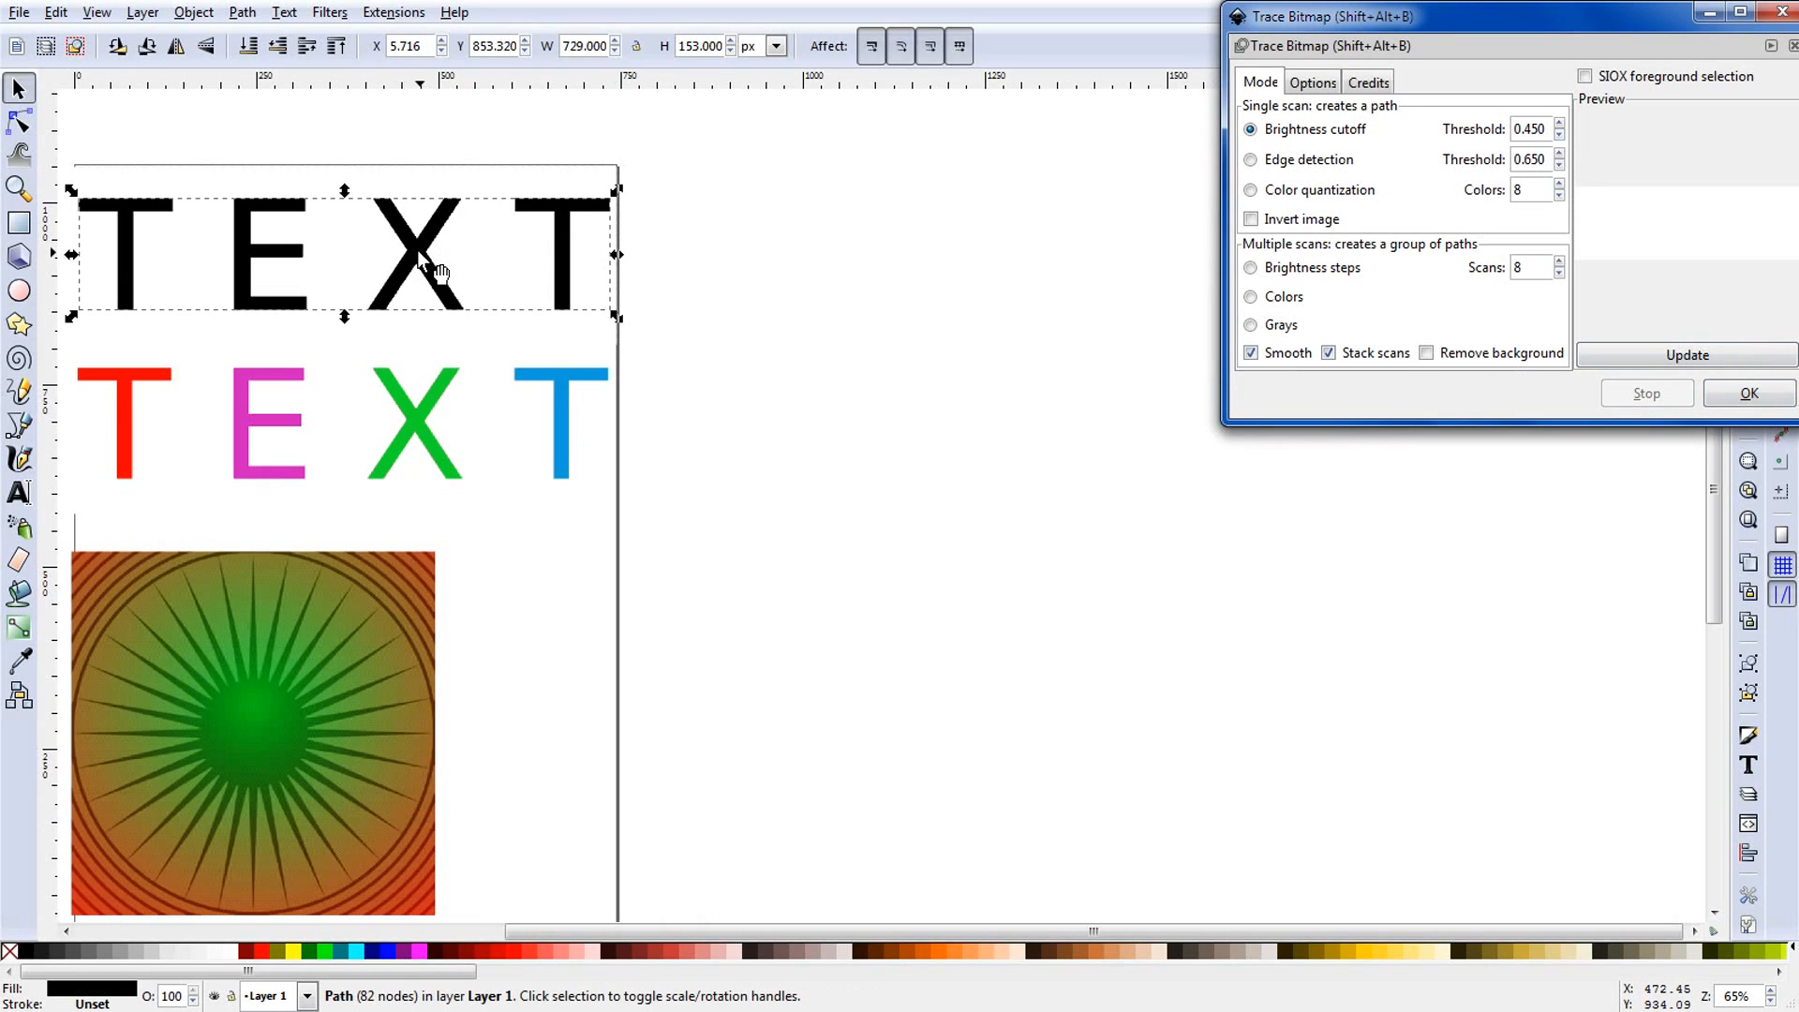
Step: Move the traced black TEXT off the page beside the original to inspect its edges, and remove it
mouse_move(418, 250)
left_mouse_down()
mouse_move(586, 290)
mouse_move(988, 245)
left_mouse_up()
scroll(979, 245, "up", 6, "ctrl")
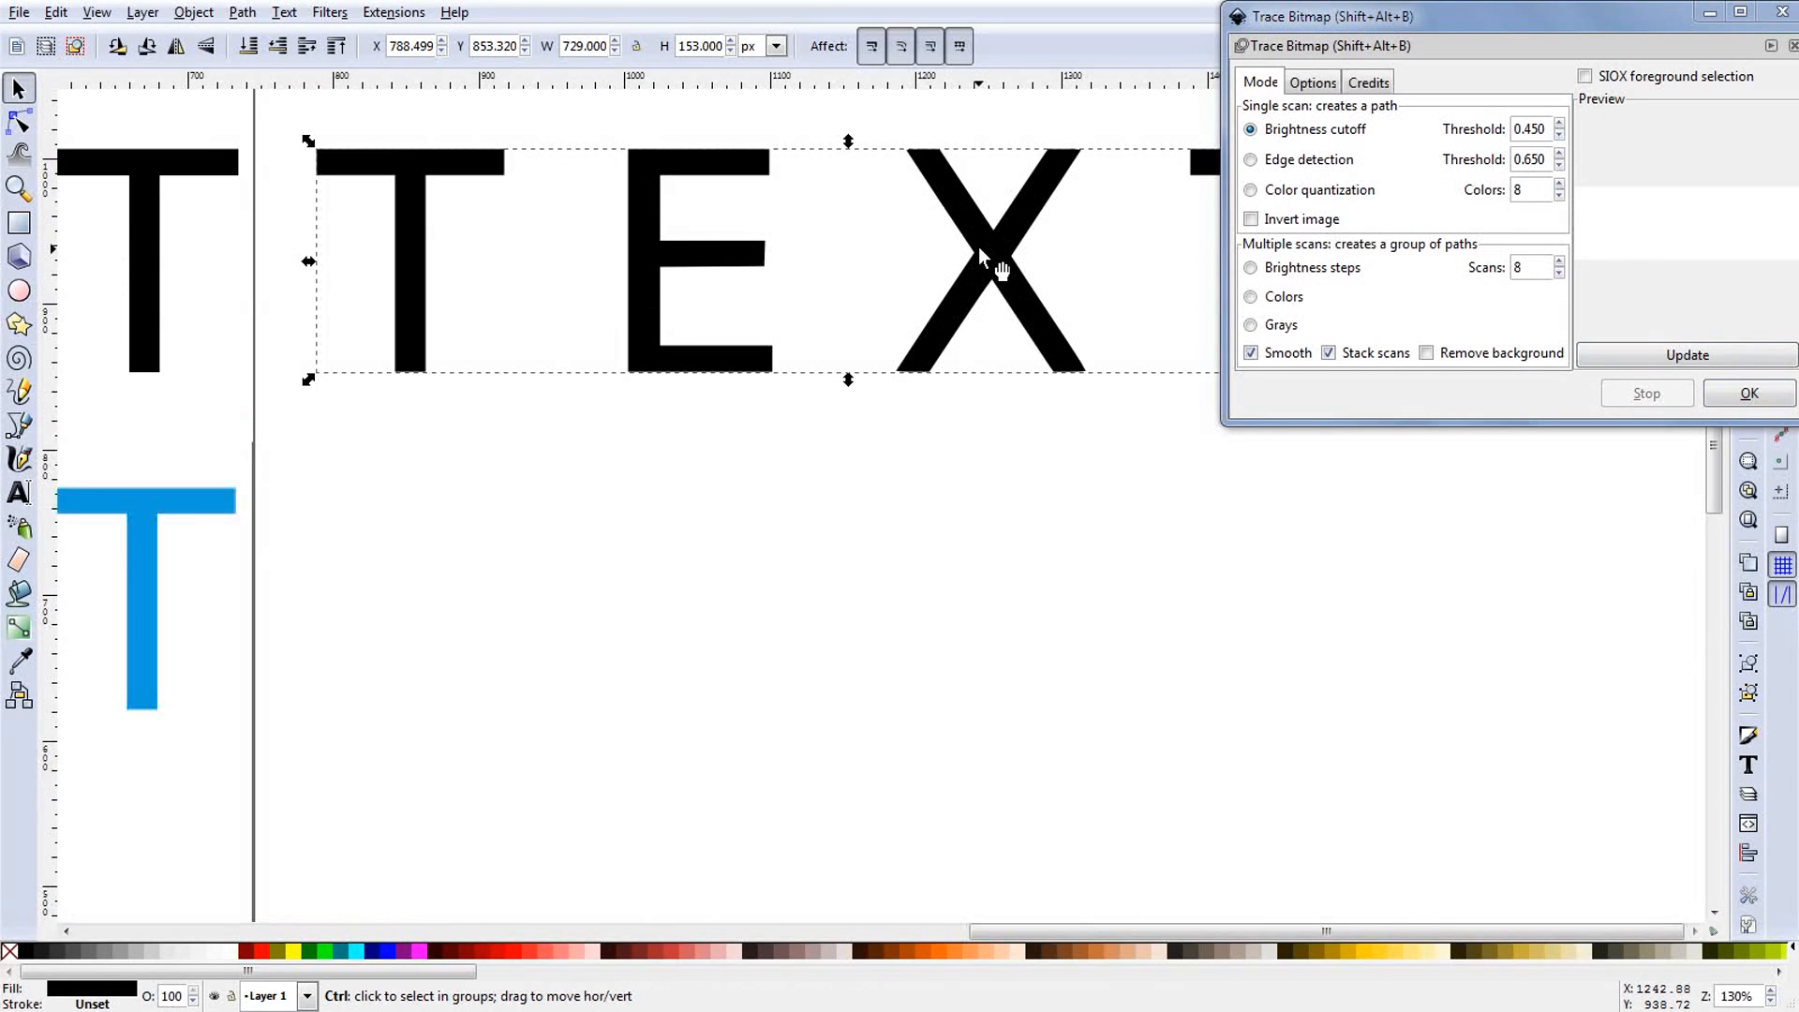
scroll(950, 268, "up", 1, "ctrl")
scroll(948, 268, "down", 7, "ctrl")
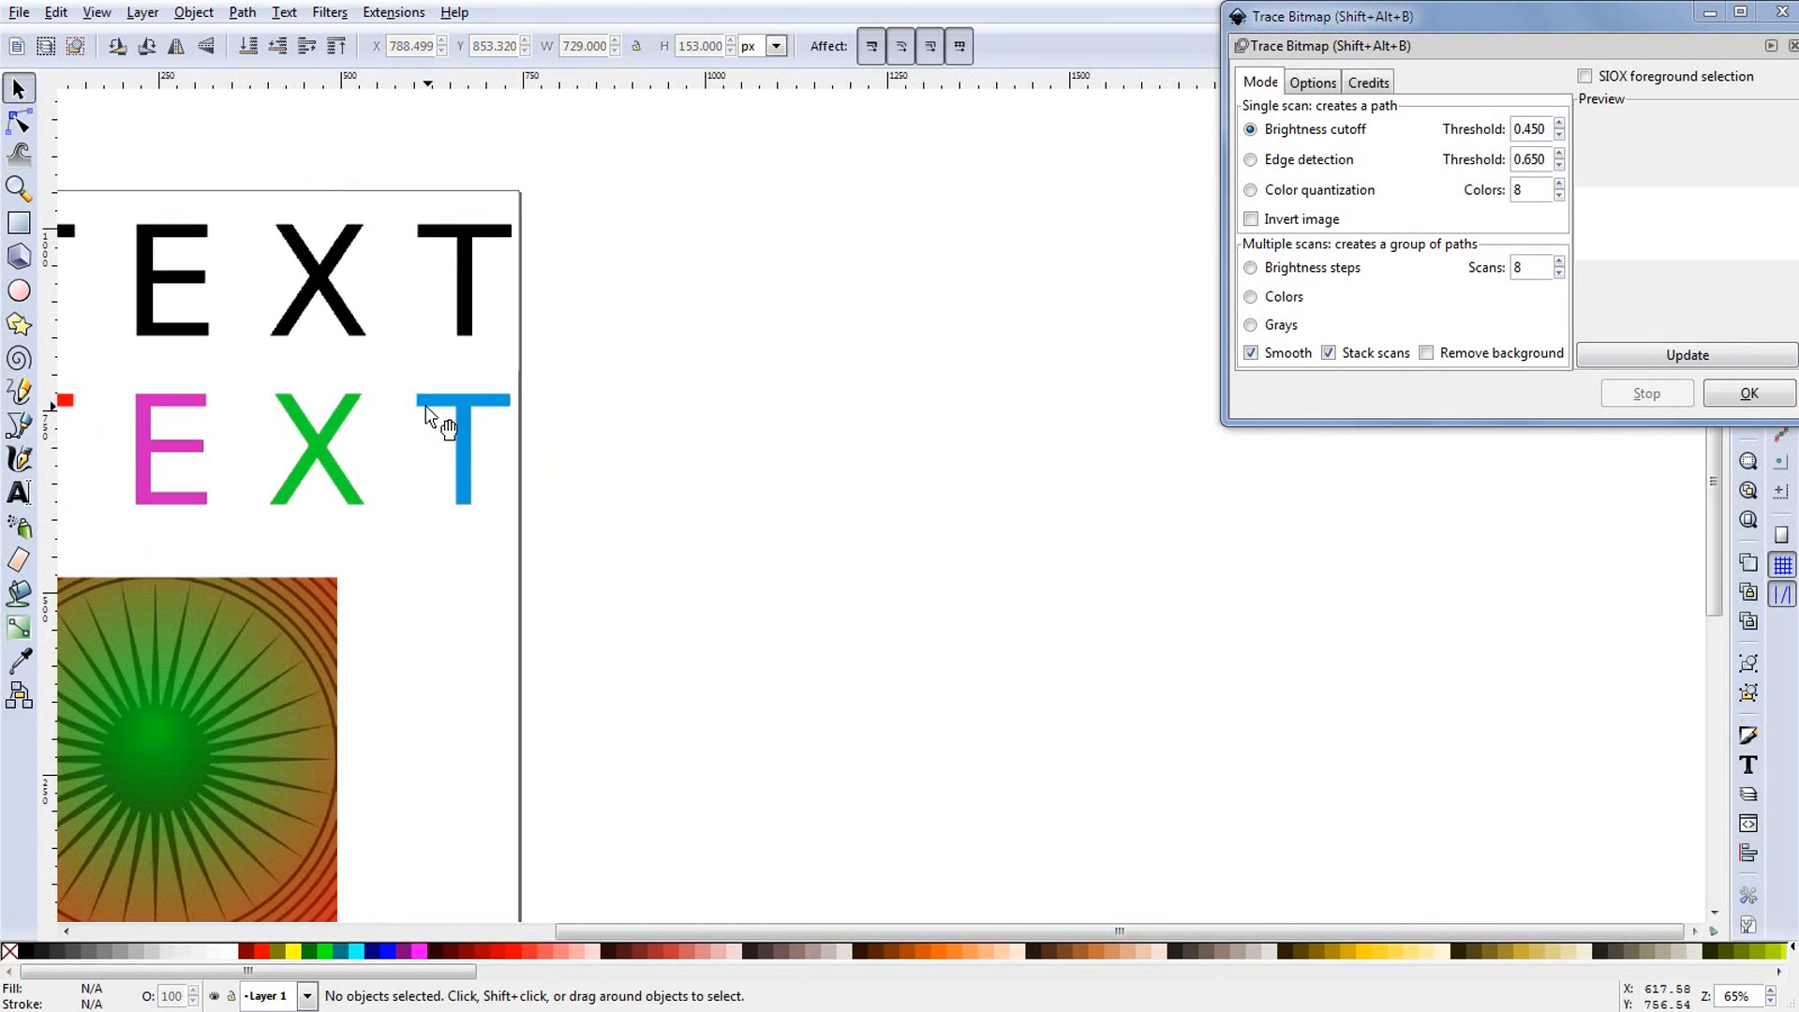
Step: Try tracing the coloured TEXT image using brightness cutoff at threshold 0.450, and delete the path after moving it beside the page
left_click(440, 403)
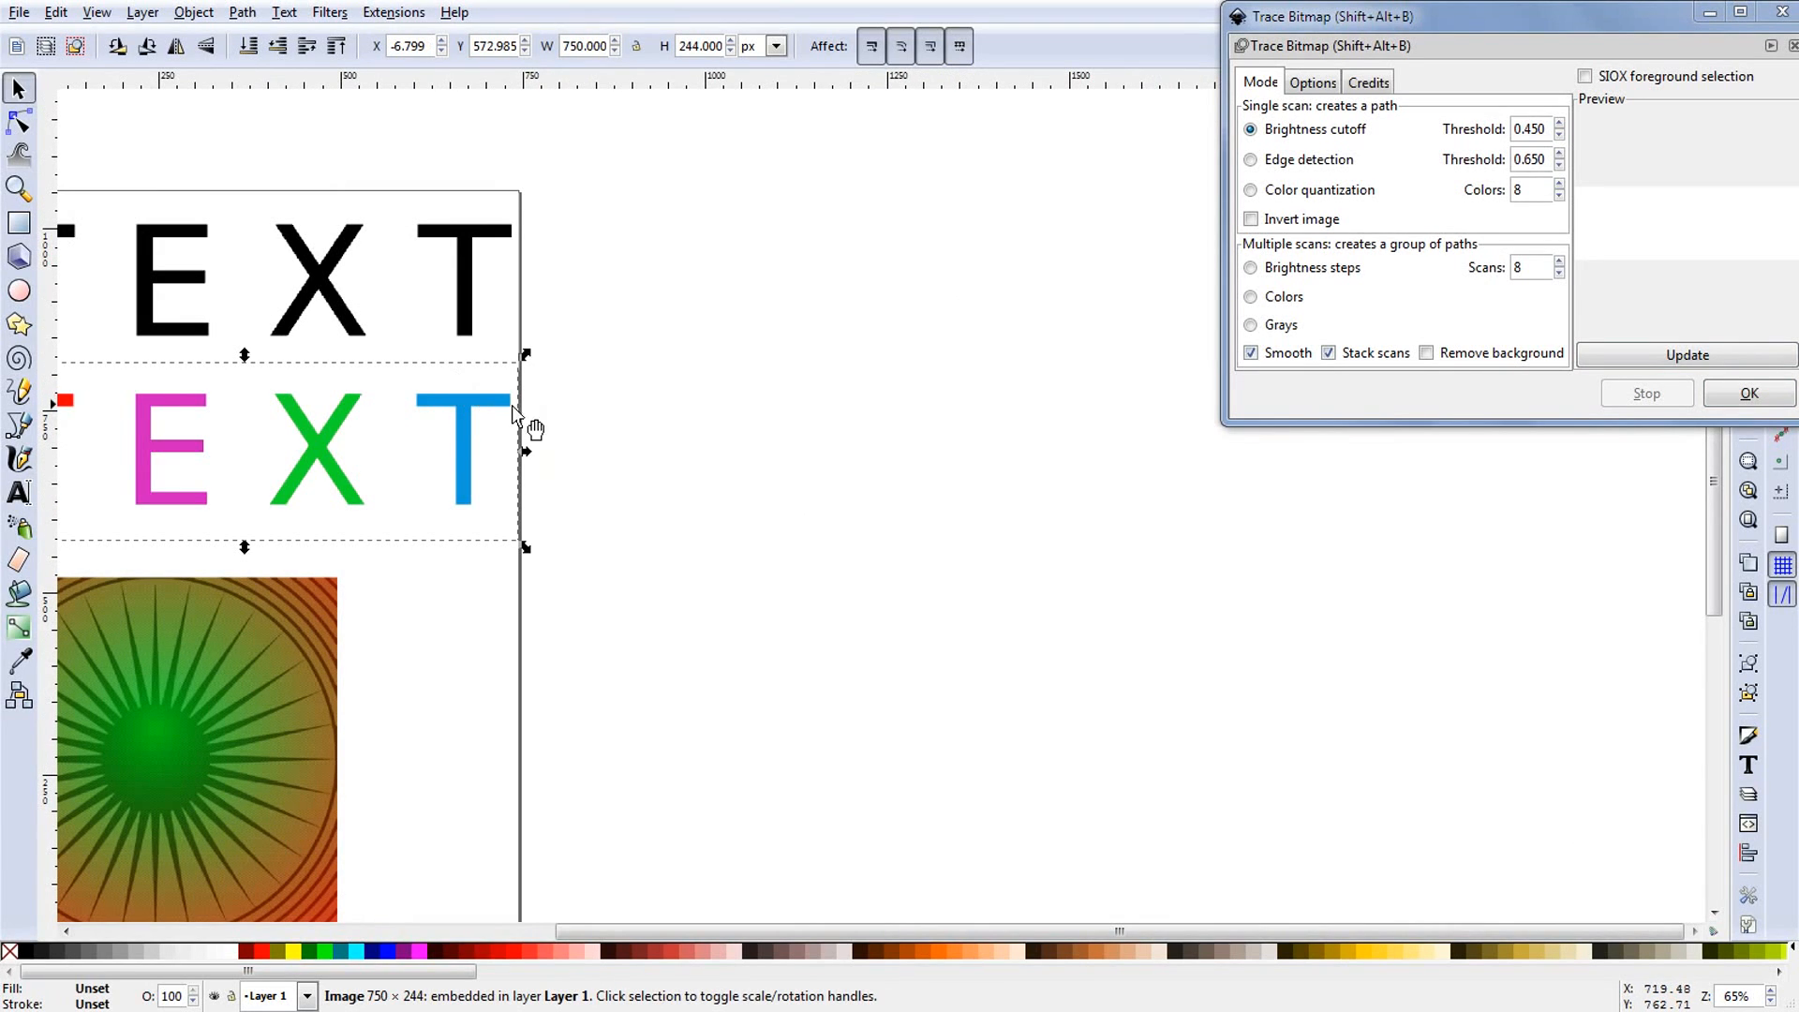
scroll(1185, 530, "left", 3)
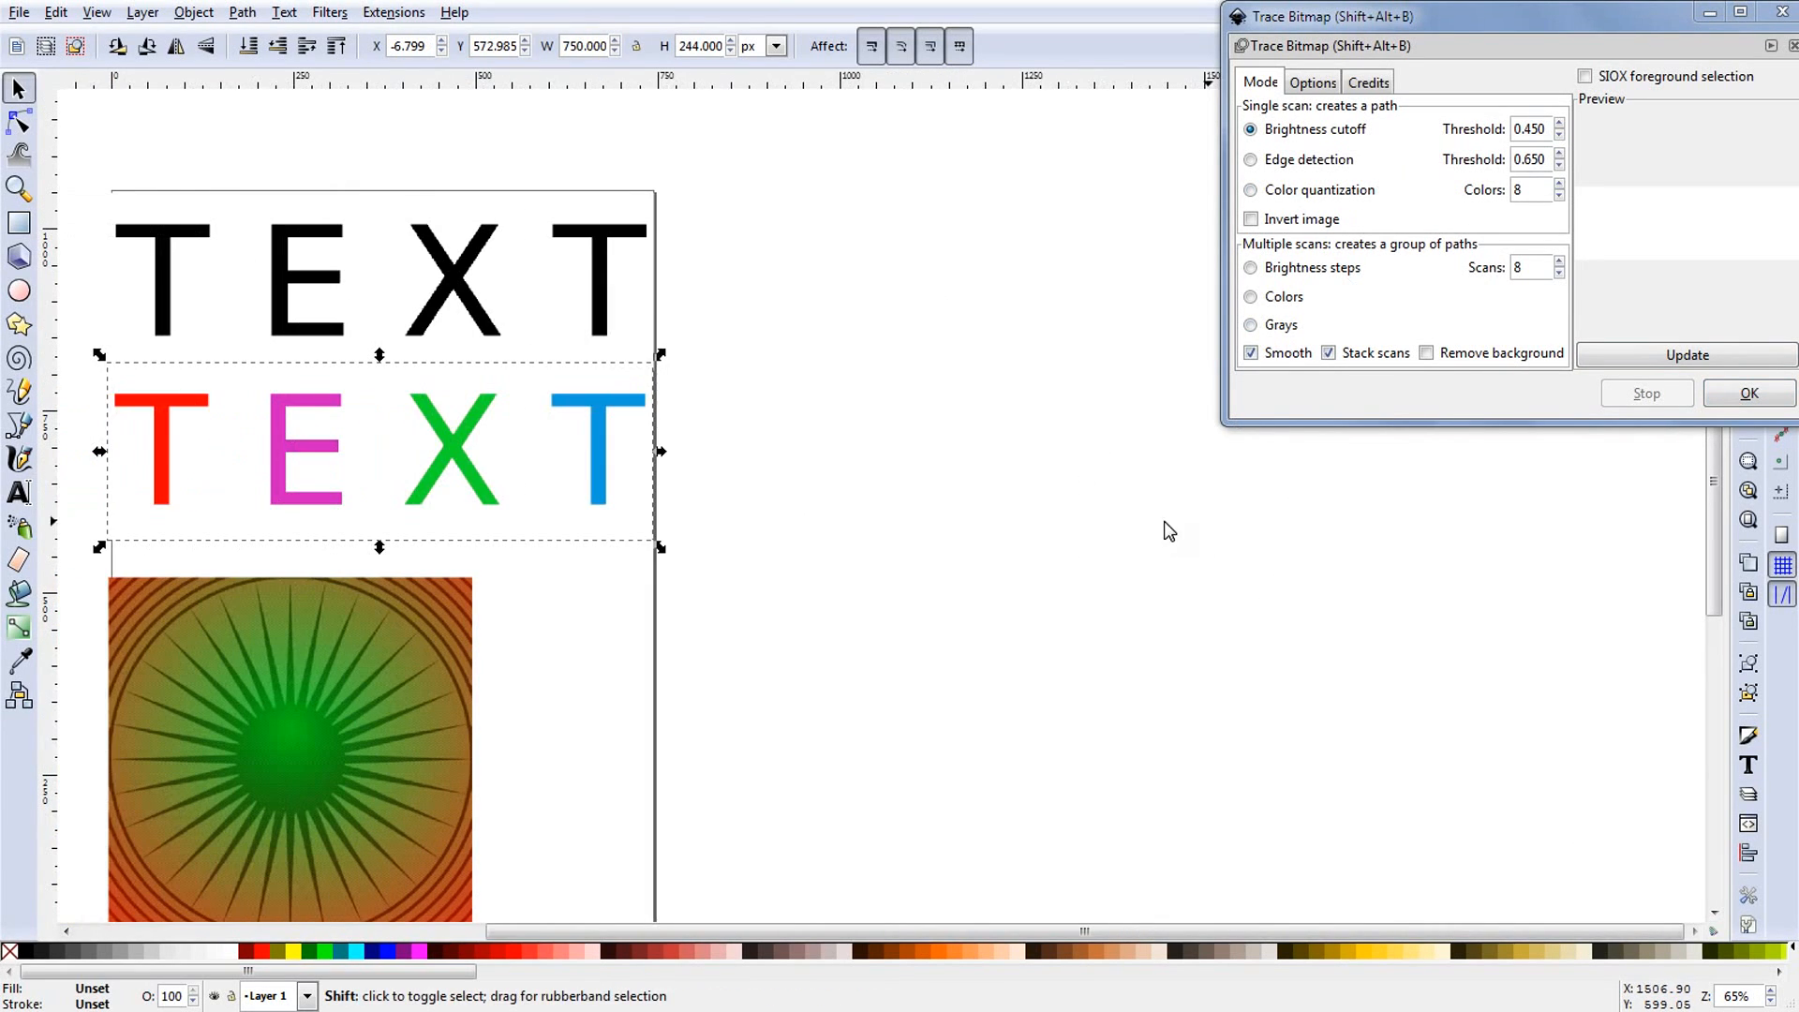
left_click(1721, 398)
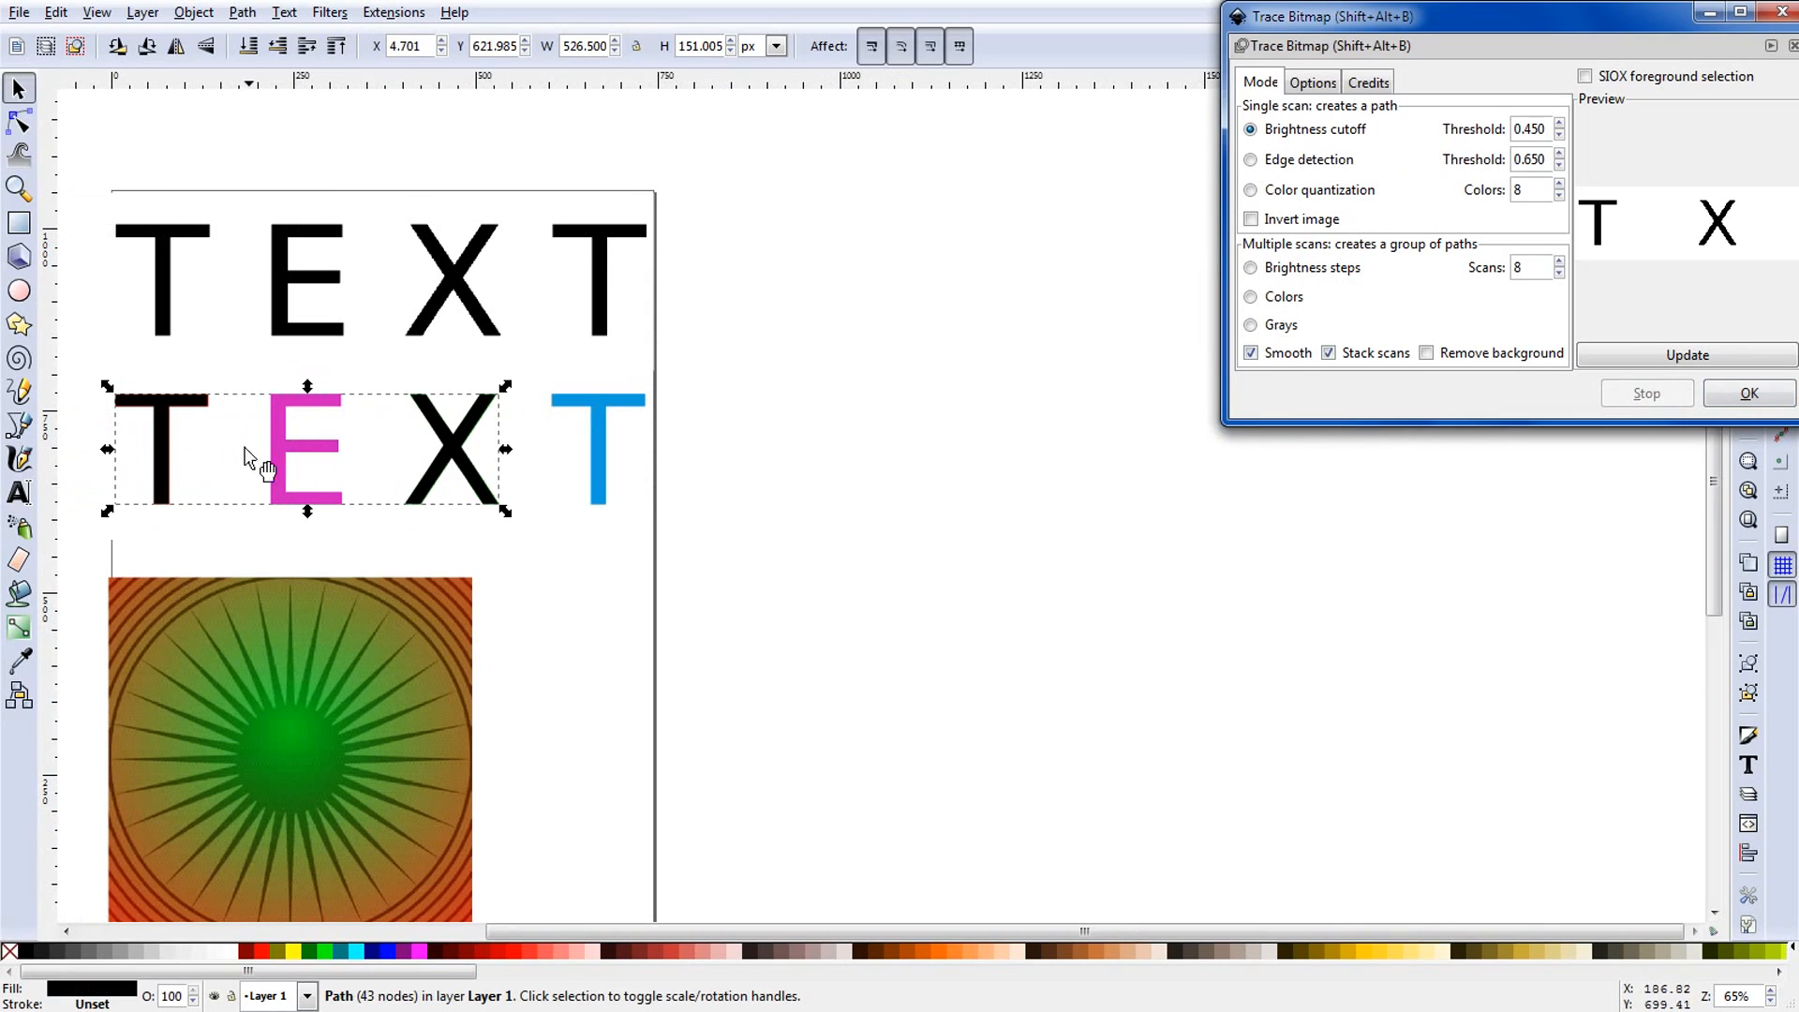
mouse_move(162, 446)
left_mouse_down()
mouse_move(956, 515)
mouse_move(848, 514)
left_mouse_up()
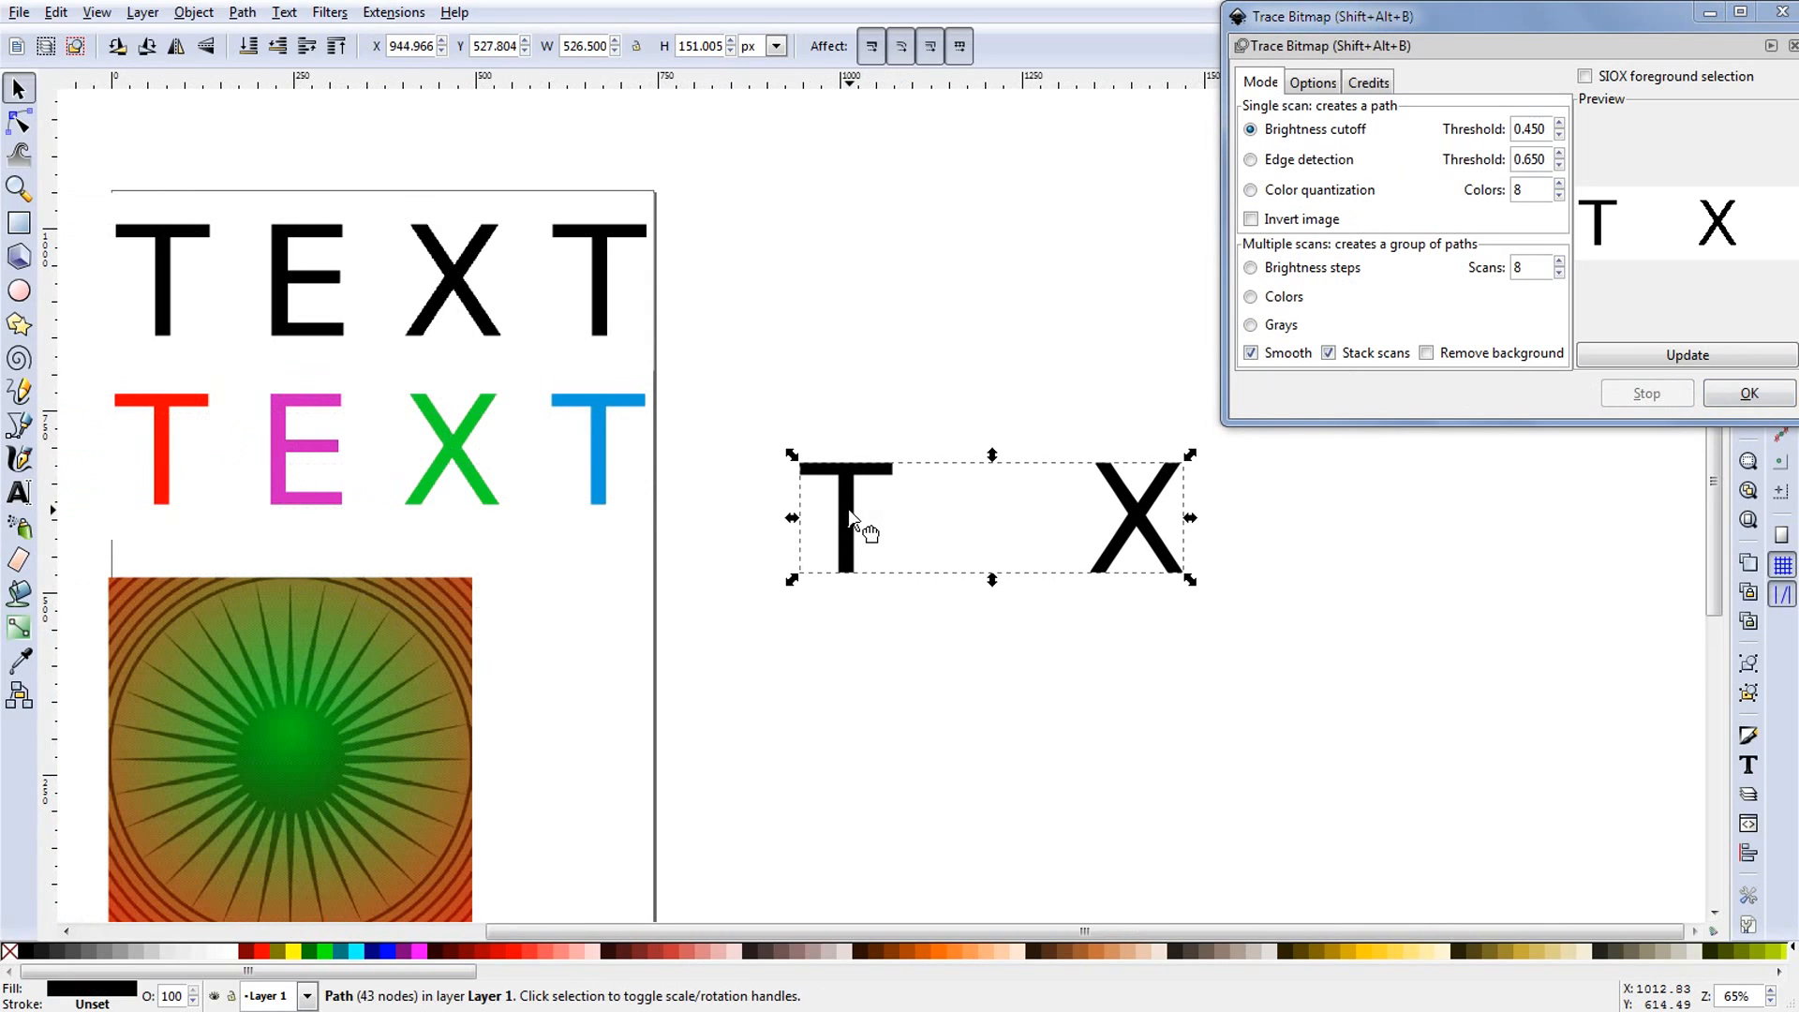
key("Delete")
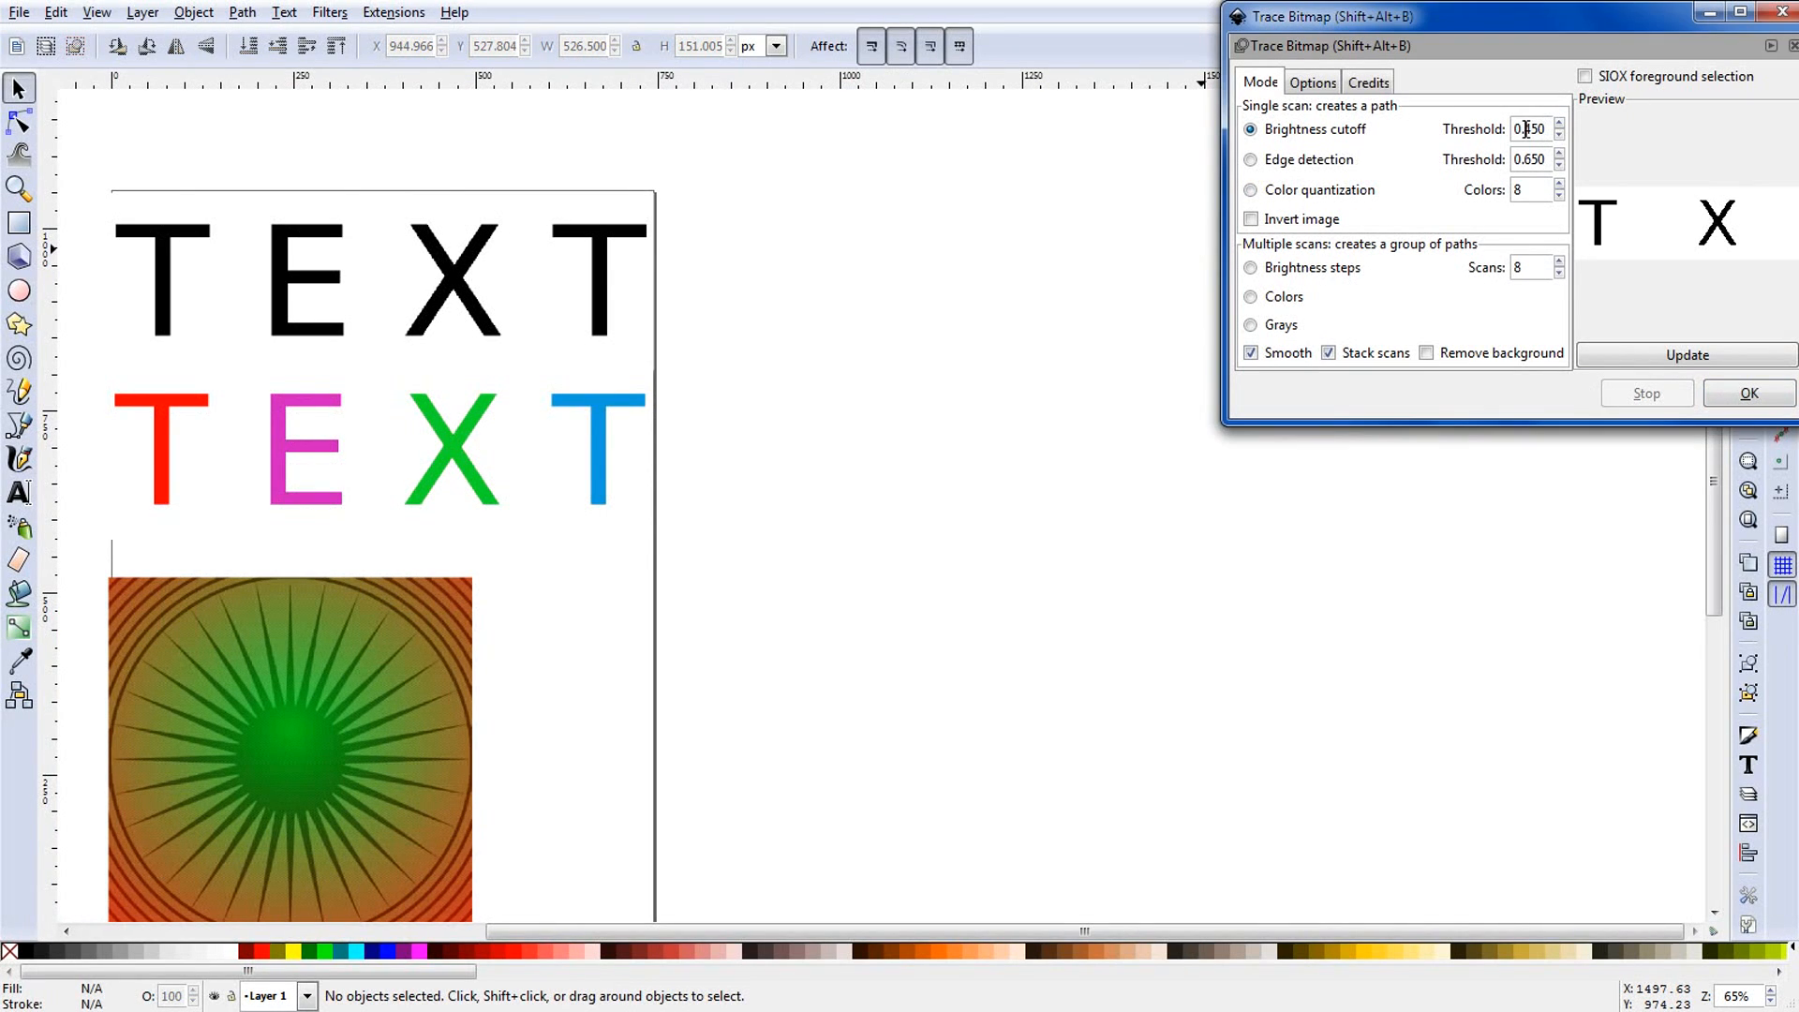
Step: Trace the coloured TEXT image with the brightness cutoff threshold set to 0.600, and undo the trace after moving it beside the page
left_click_drag(1523, 128, 1560, 129)
type("6")
left_click(463, 433)
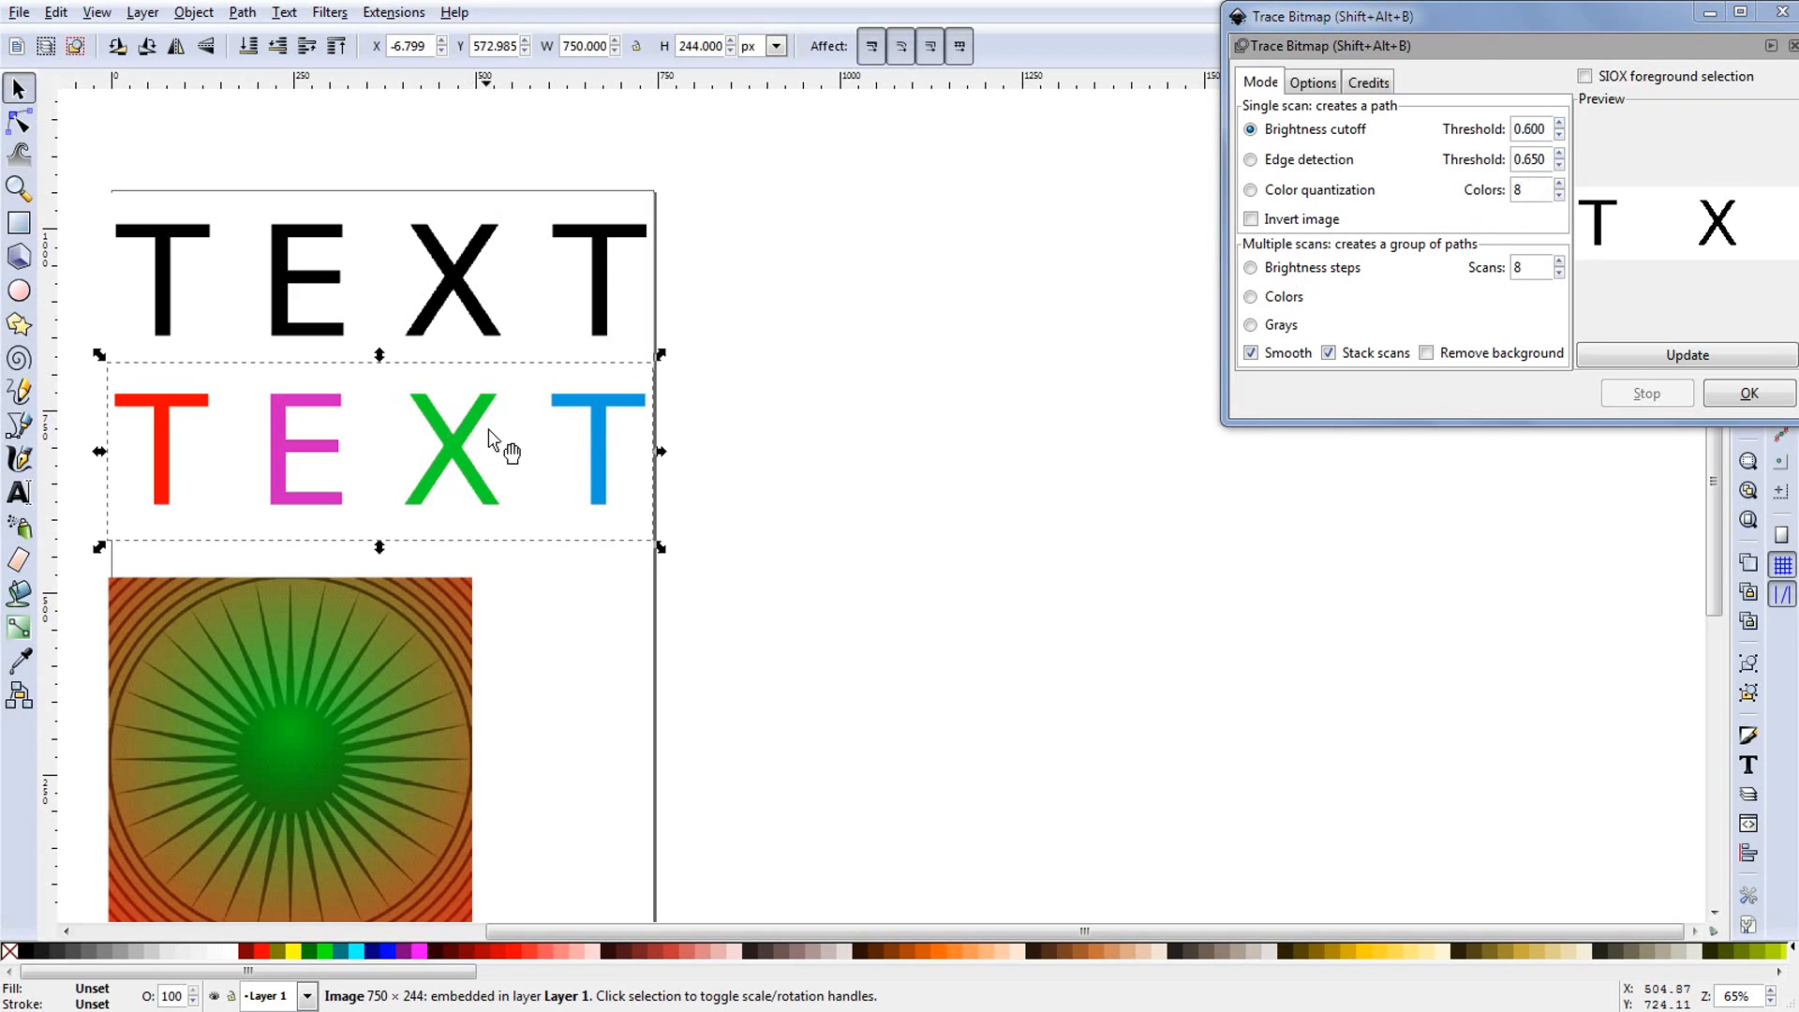
left_click(1749, 393)
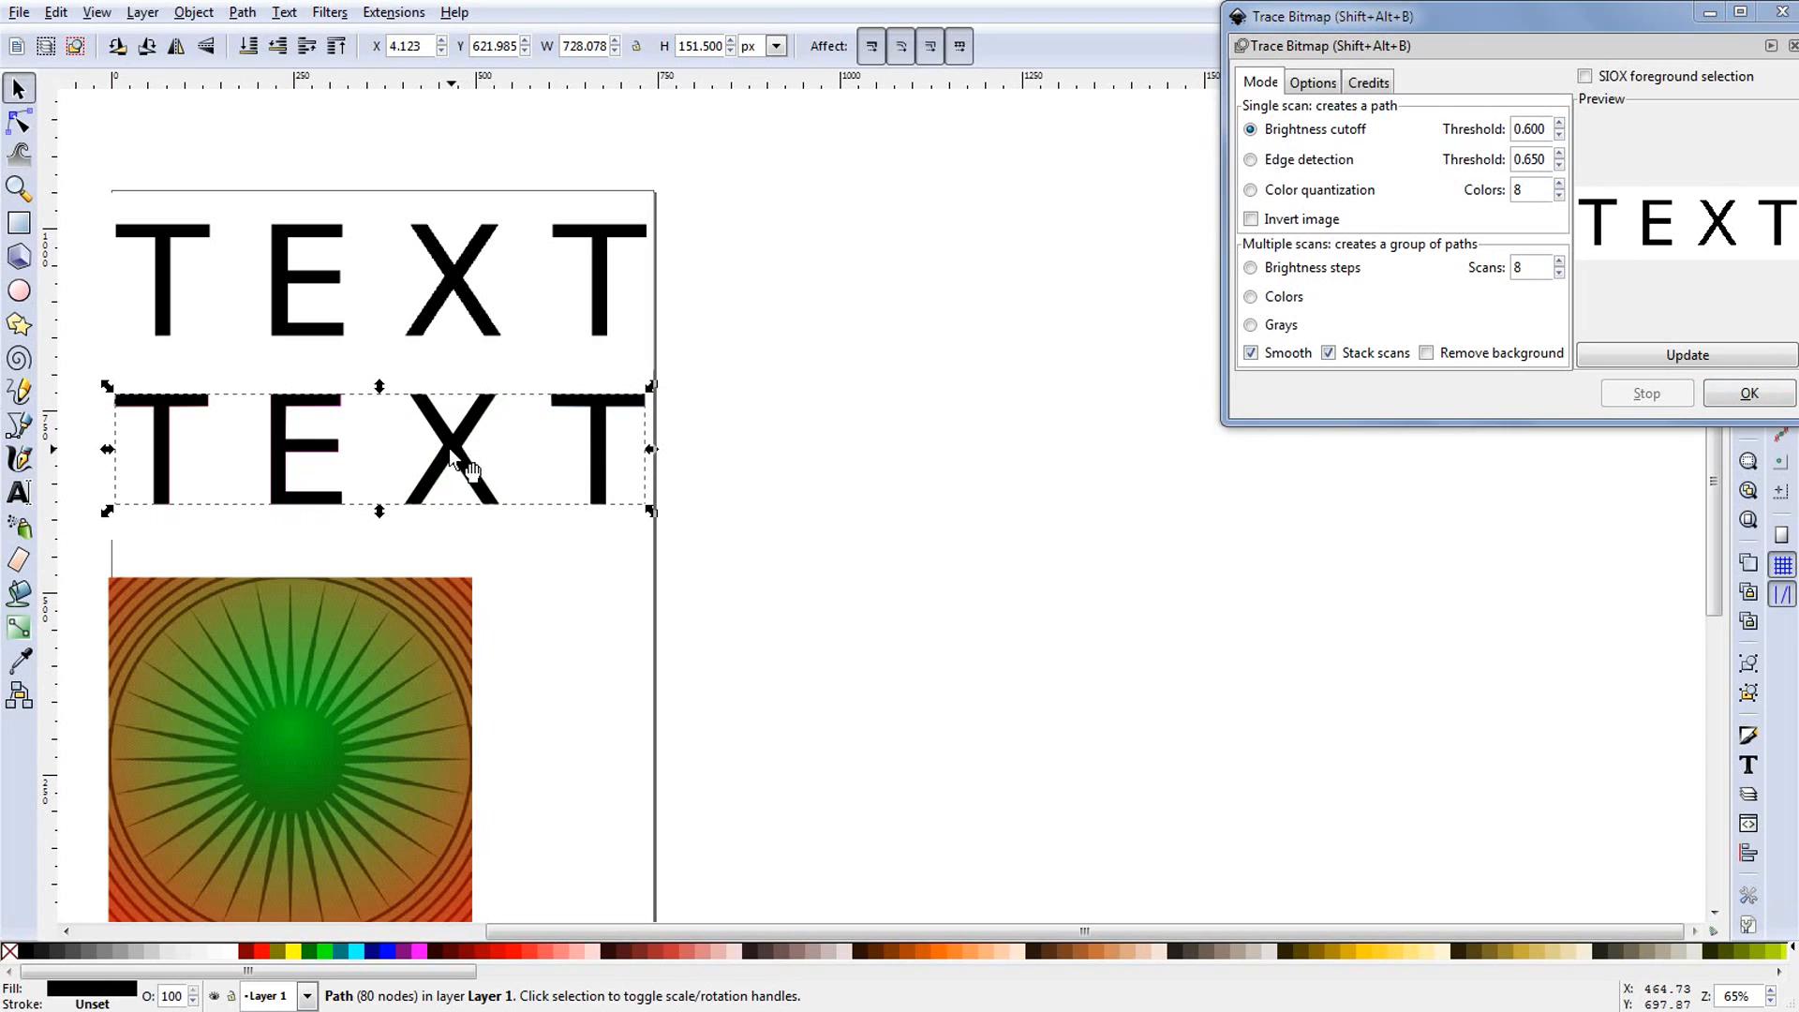
mouse_move(465, 473)
left_mouse_down()
mouse_move(1052, 522)
mouse_move(1040, 506)
left_mouse_up()
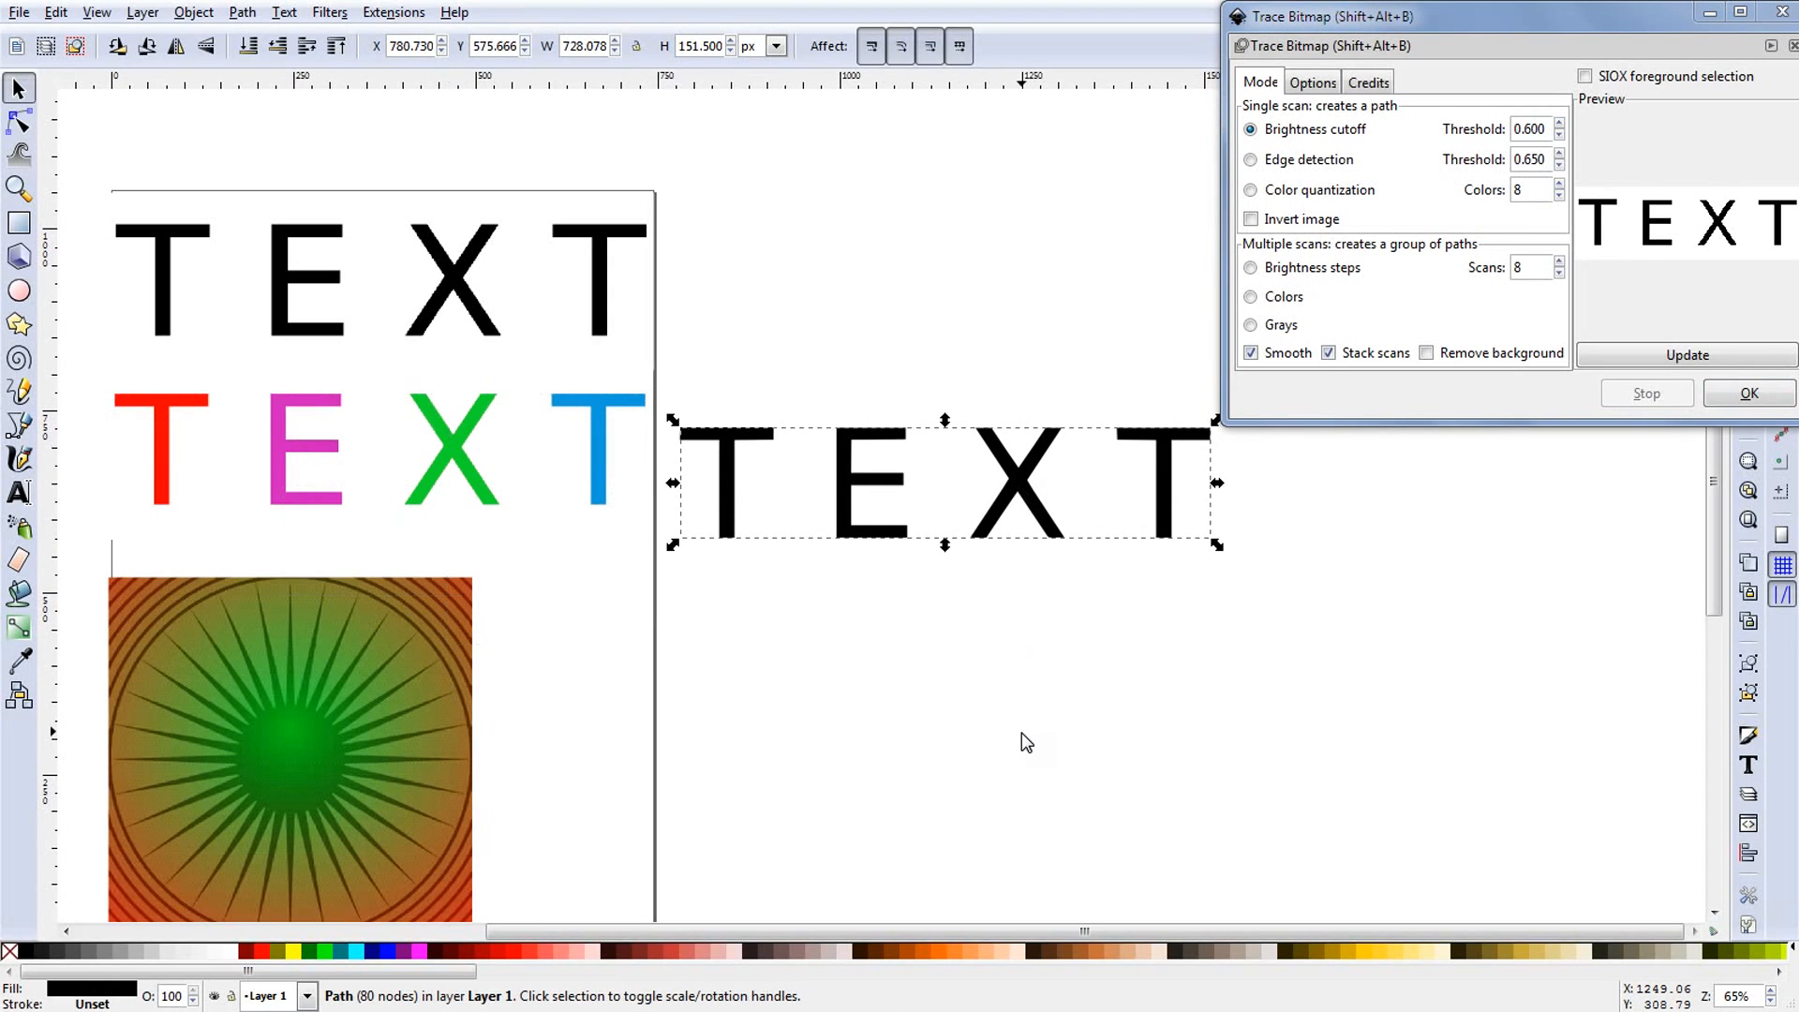
key("ctrl+z")
key("ctrl+z")
Step: Try tracing the black TEXT image using edge detection at threshold 0.650, and delete the outline after moving it beside the page
left_click(1307, 161)
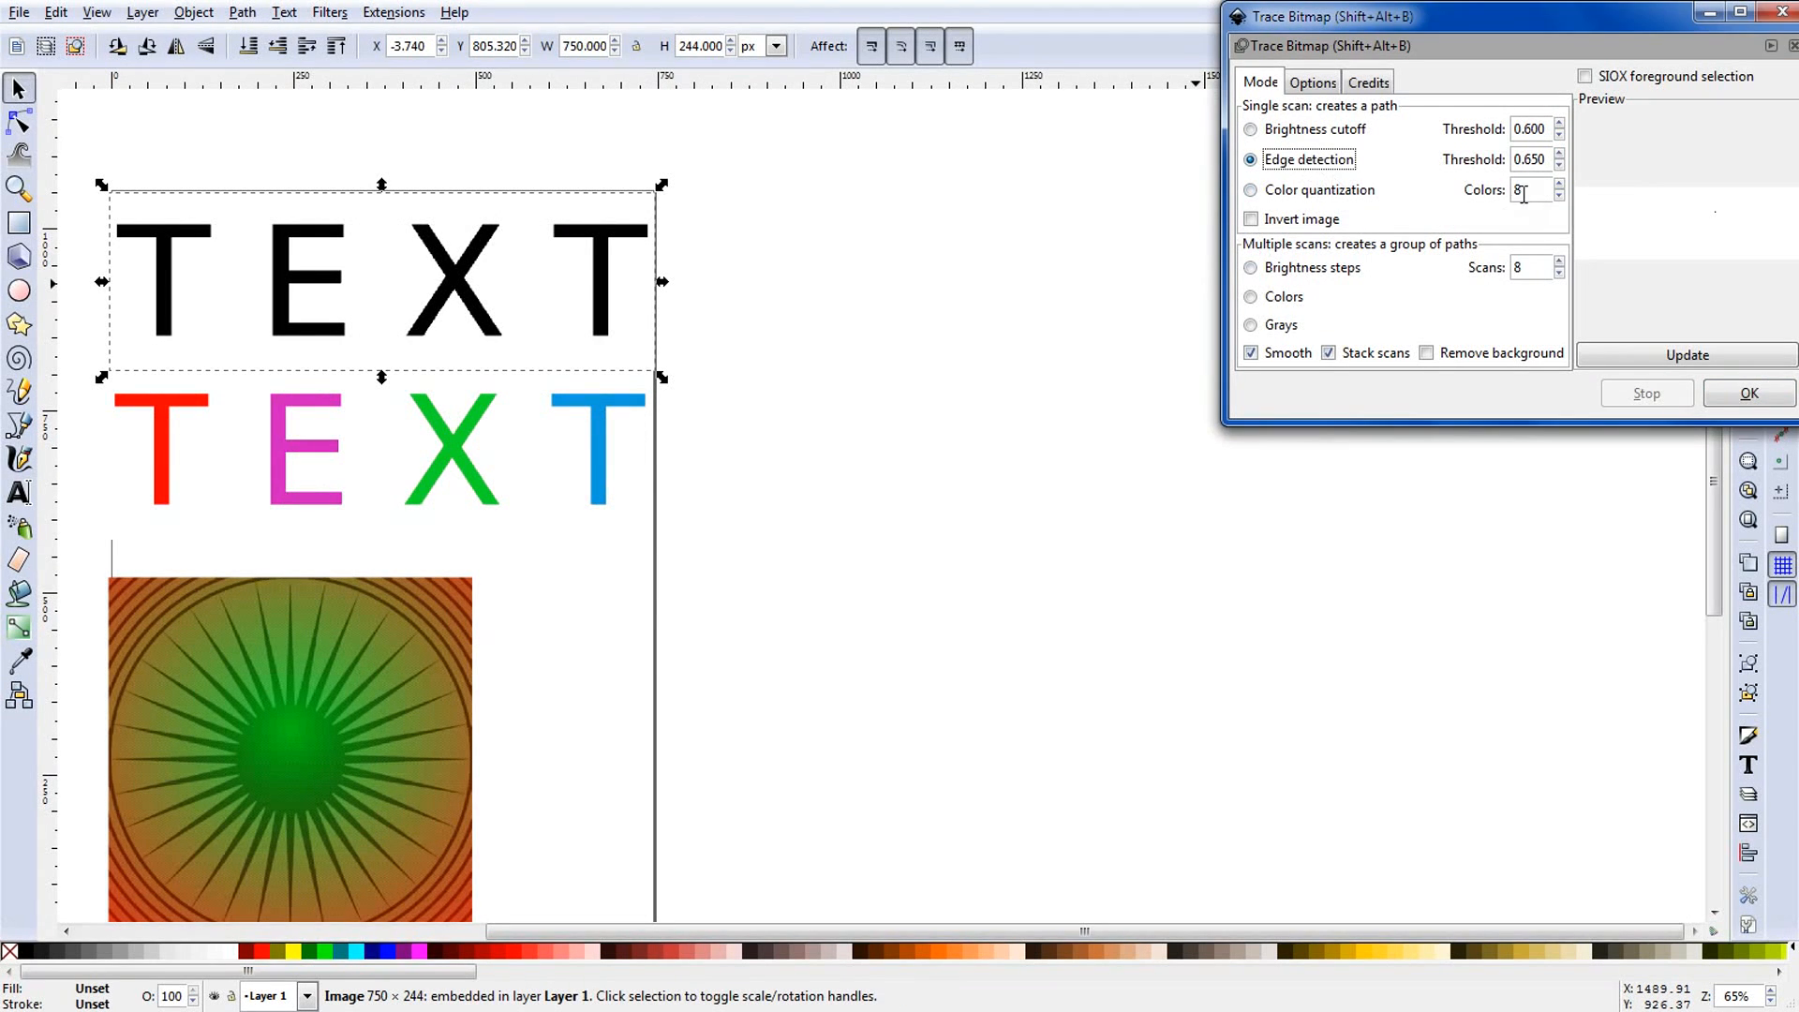
left_click(1745, 403)
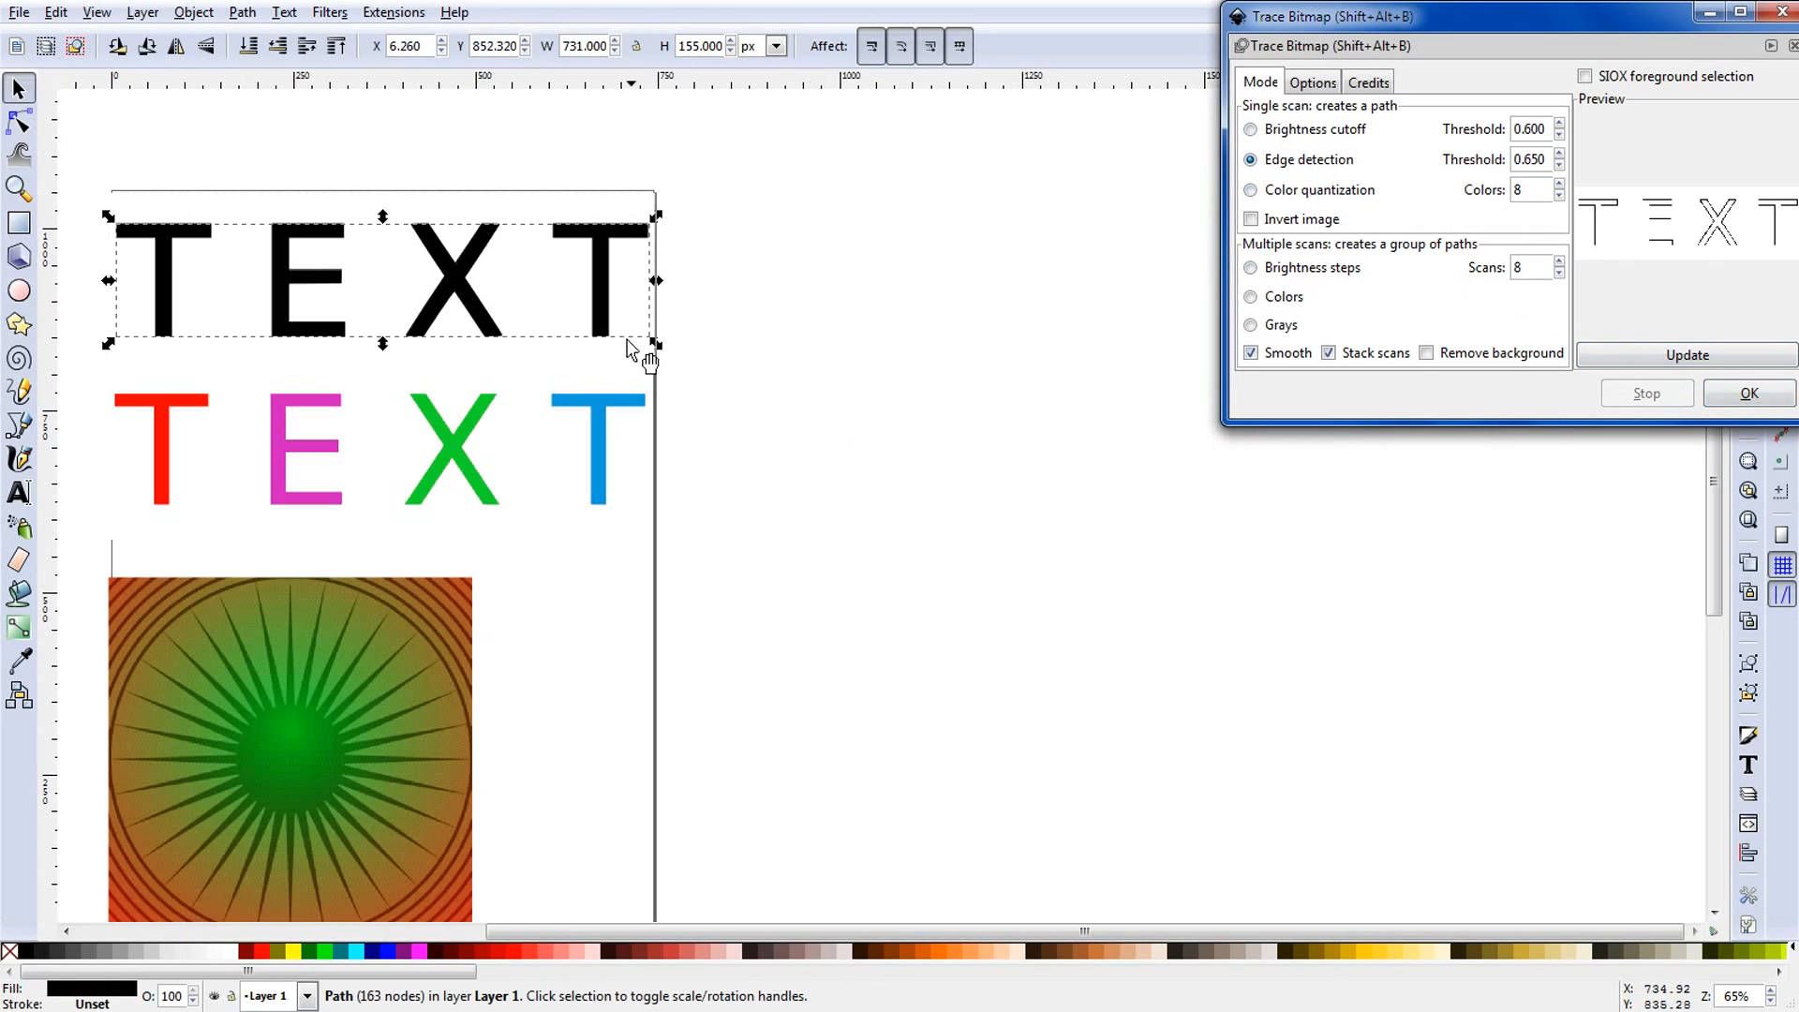
left_click_drag(446, 274, 1022, 293)
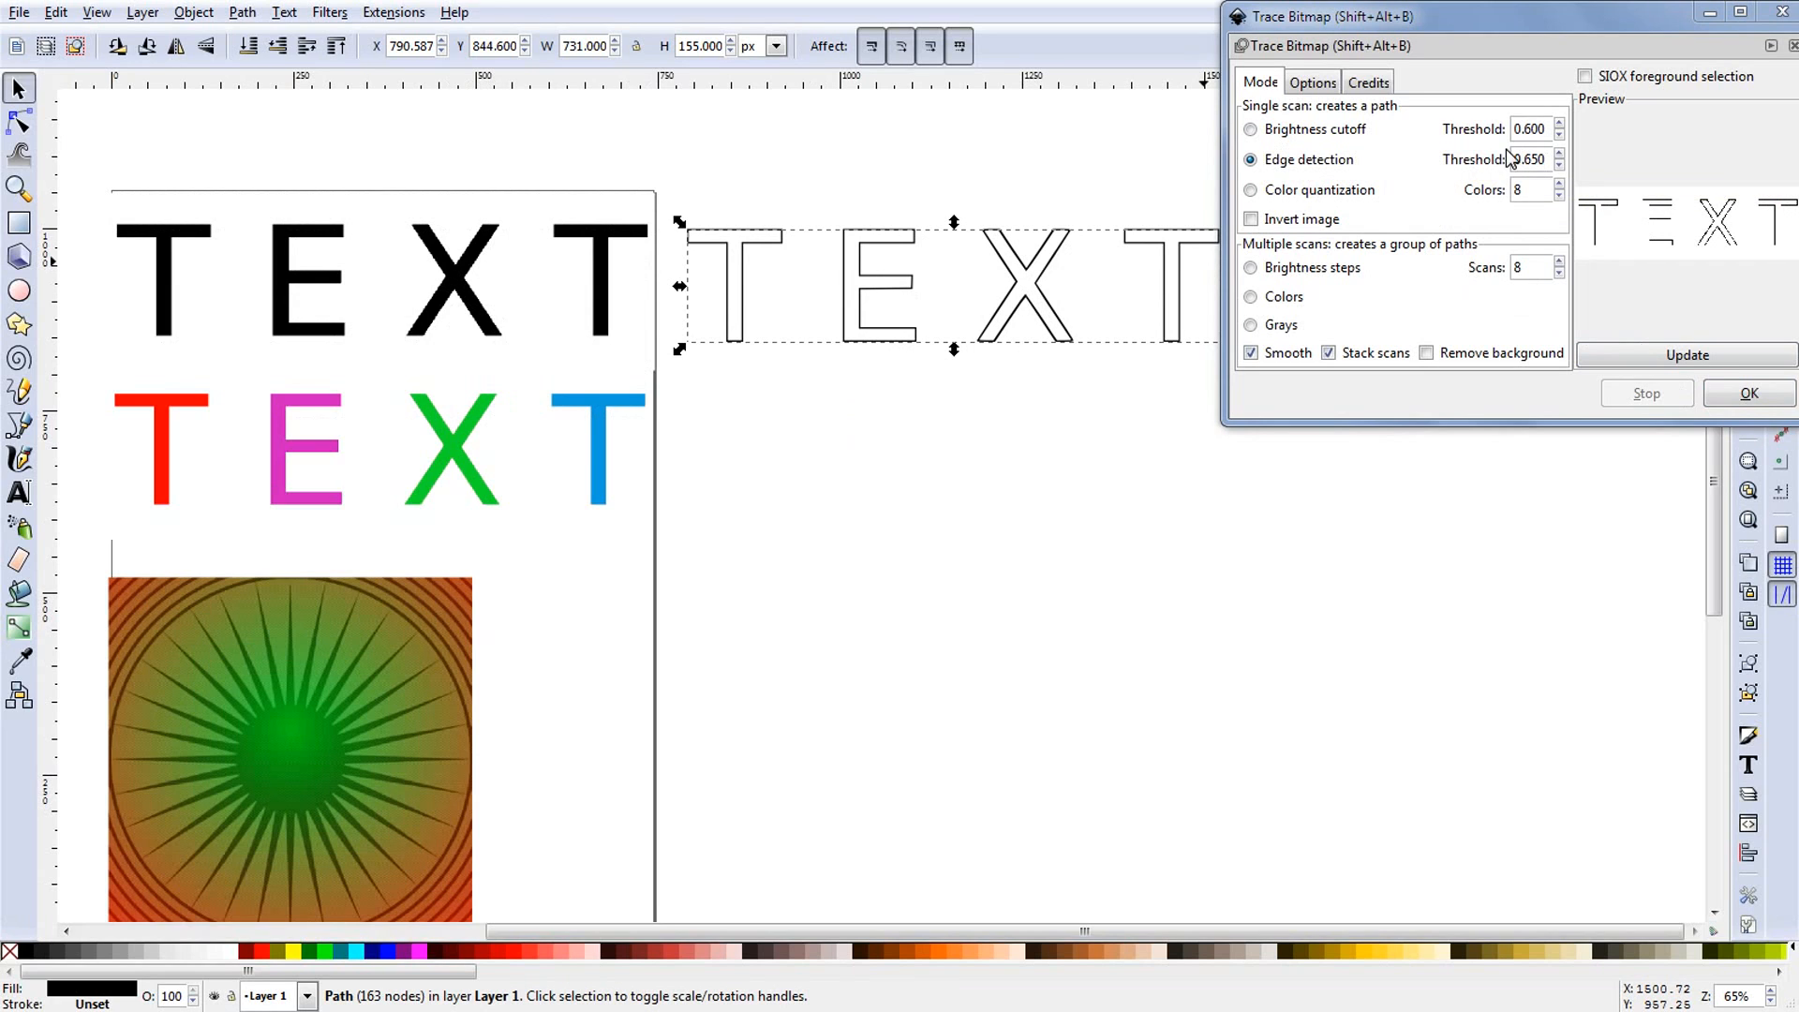
key("Delete")
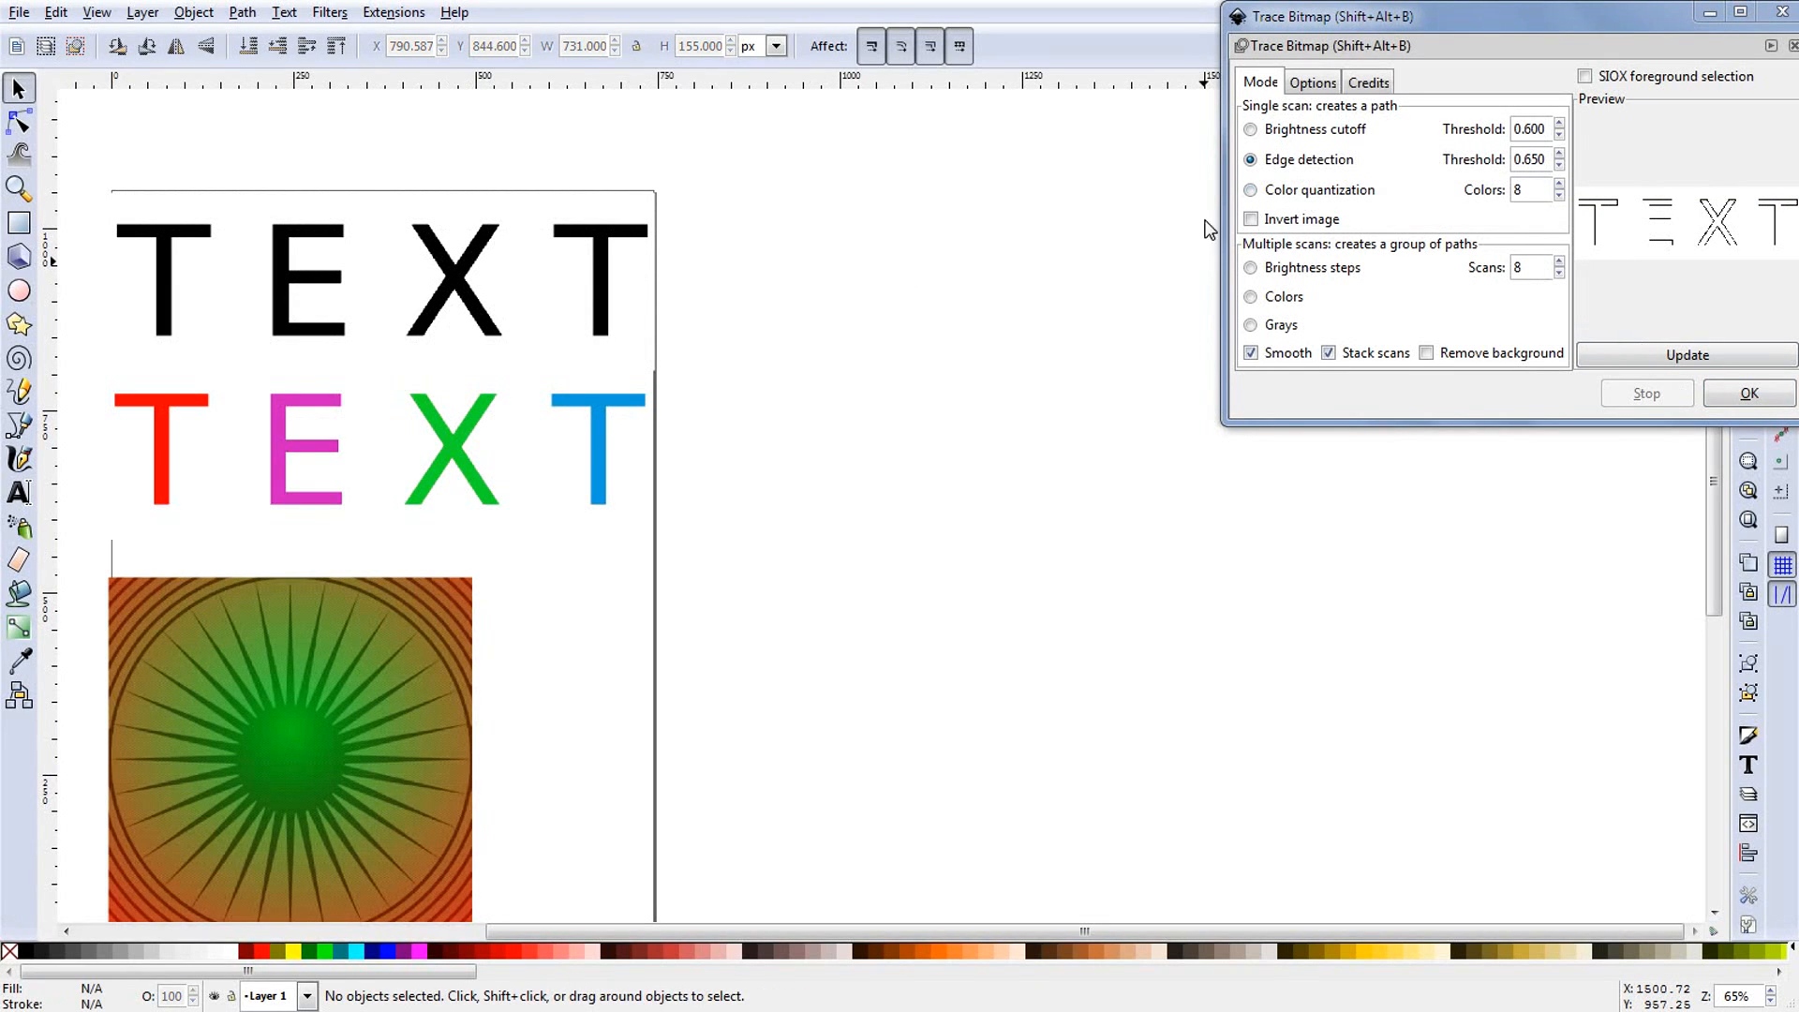
Step: Trace the black TEXT image using color quantization with 8 colors, and shift the original bitmap sideways to uncover the traced path
left_click(1325, 191)
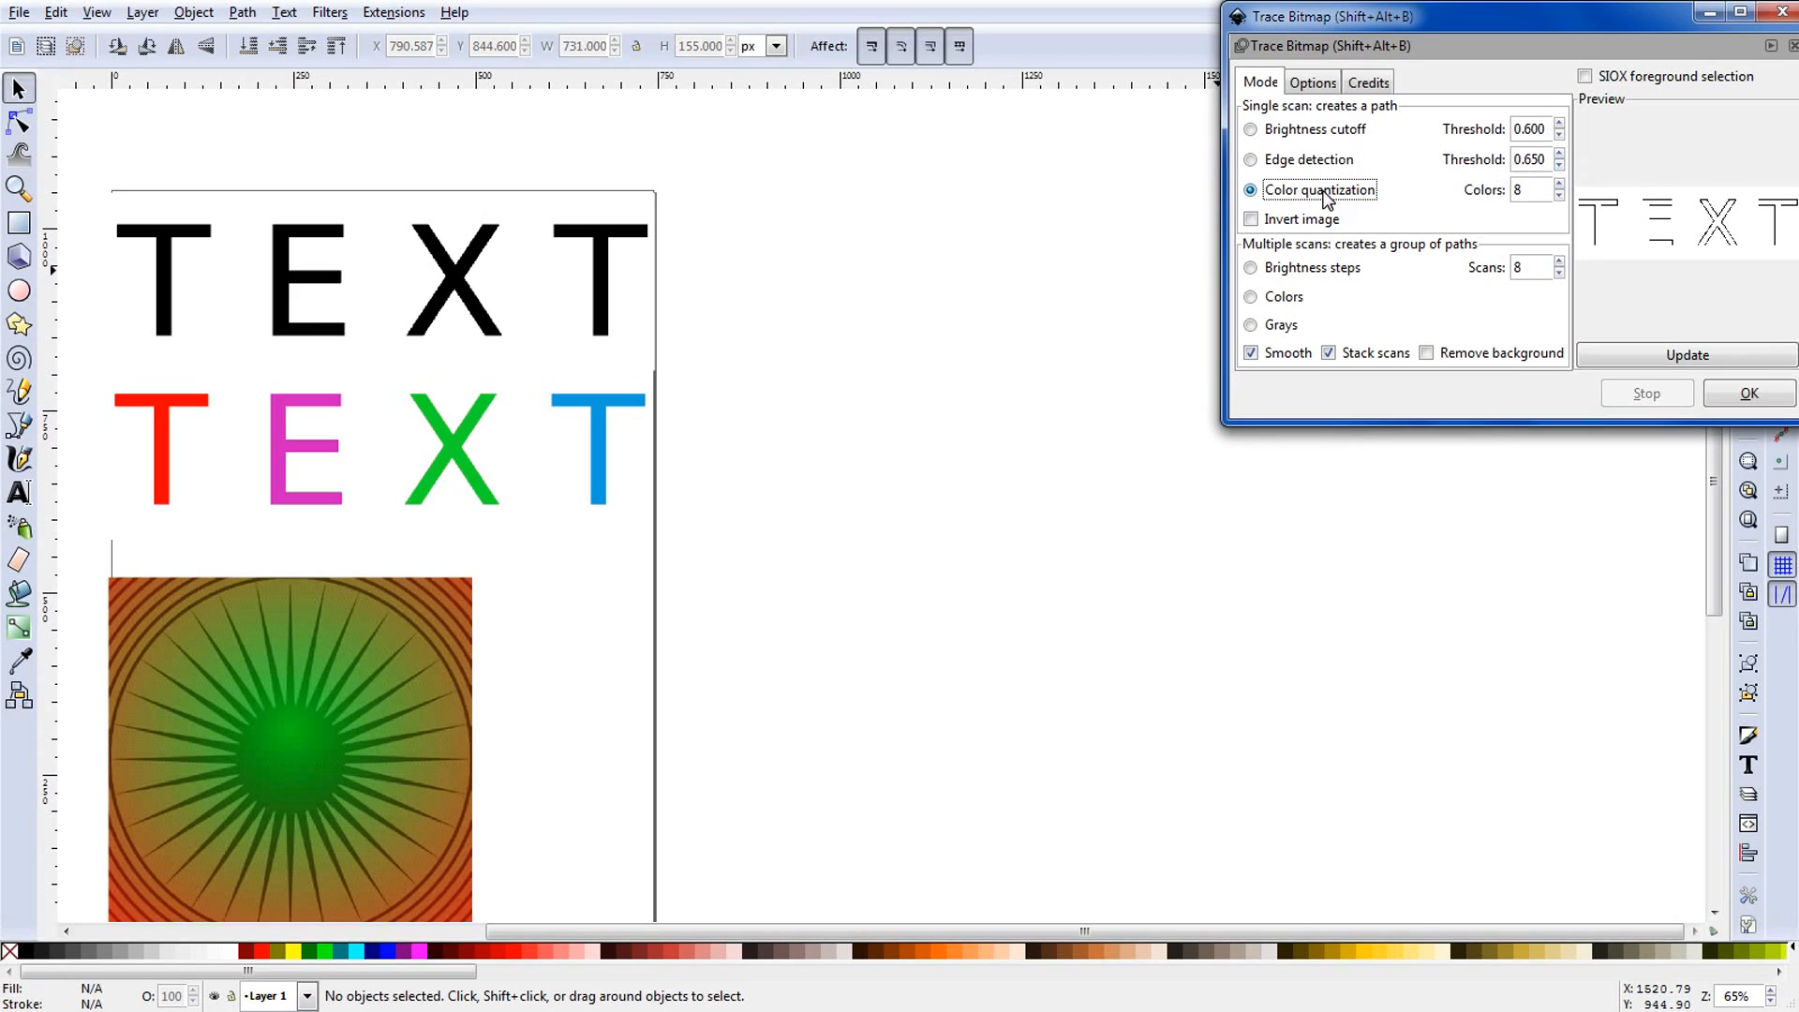
left_click(465, 290)
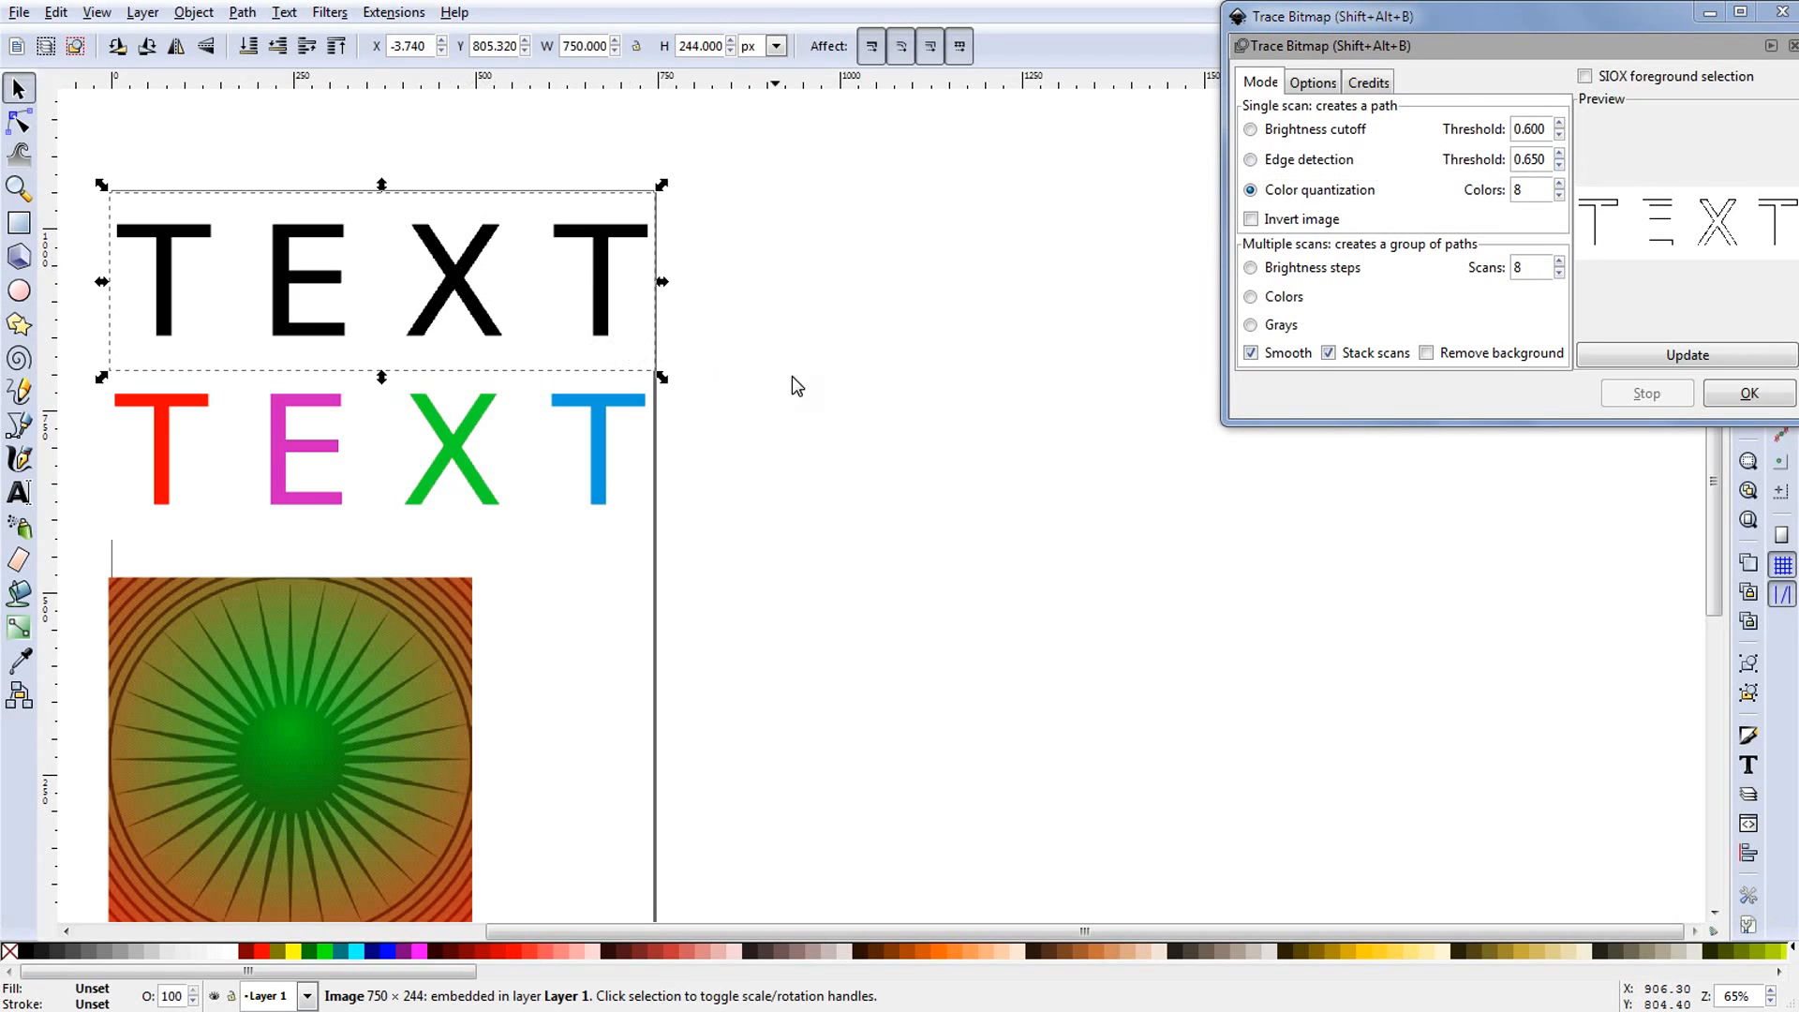
left_click(1734, 401)
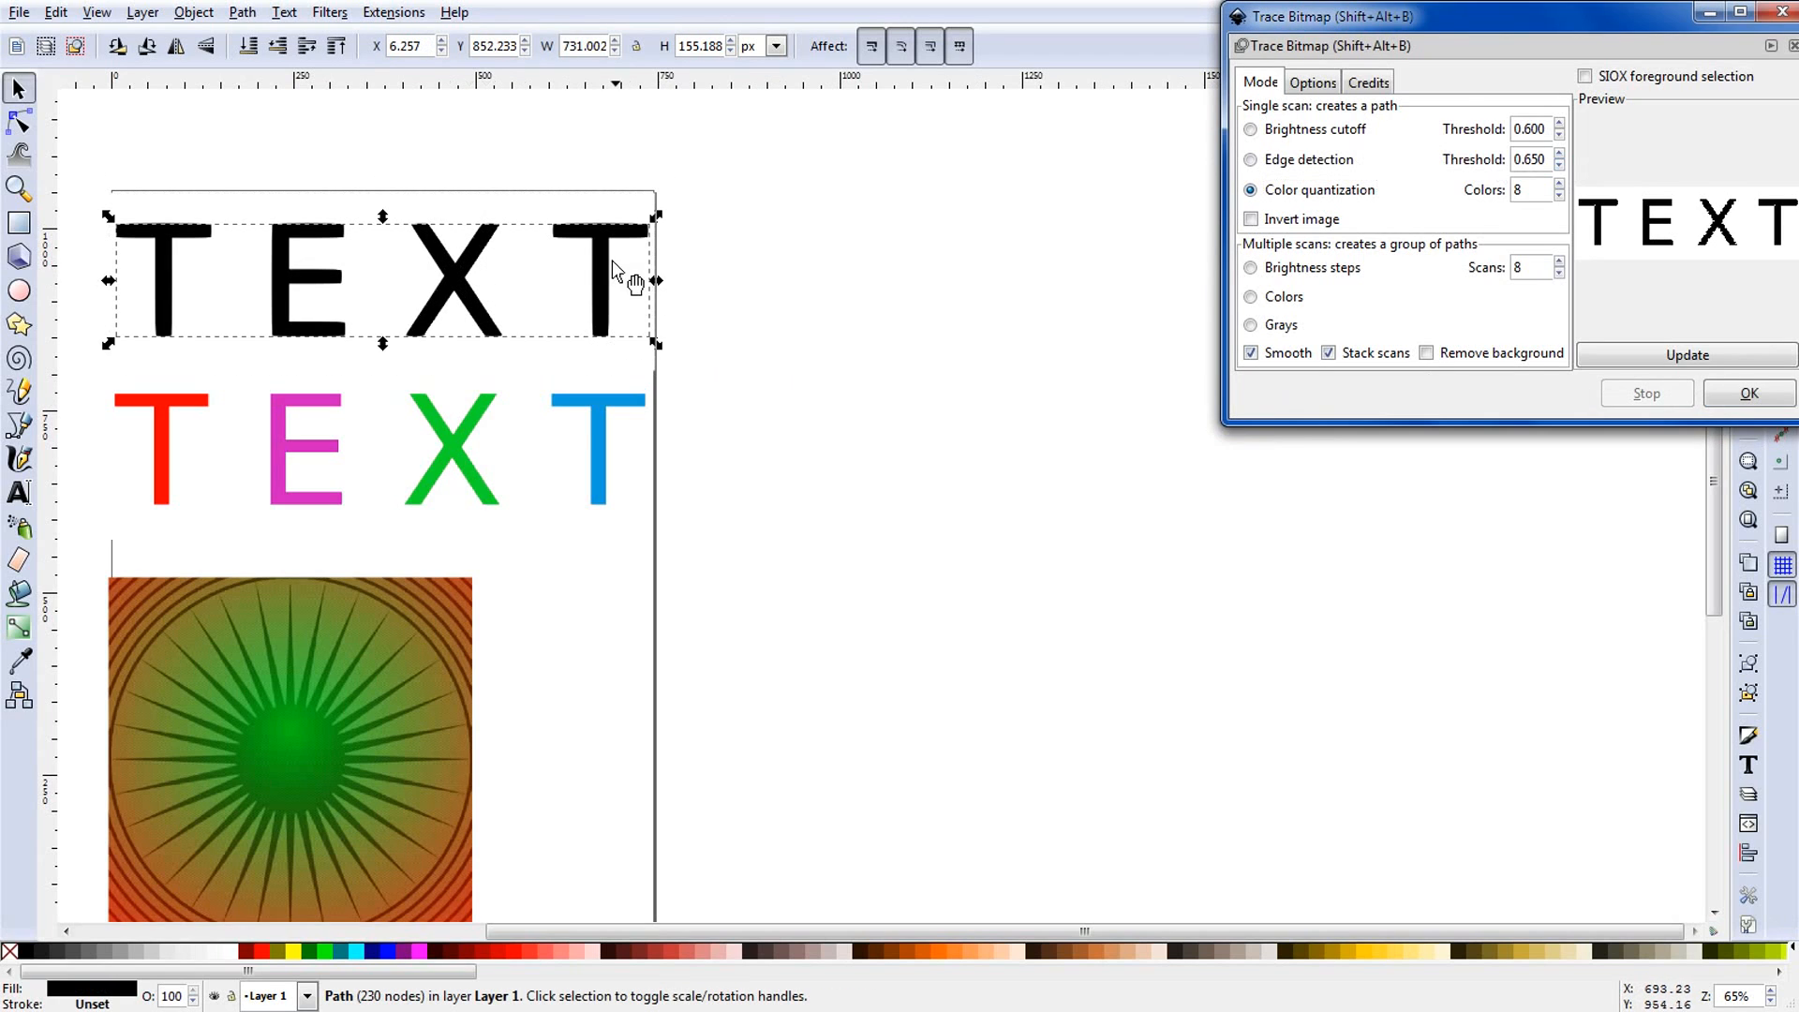
mouse_move(635, 281)
left_mouse_down()
mouse_move(863, 353)
mouse_move(1030, 276)
mouse_move(1116, 281)
left_mouse_up()
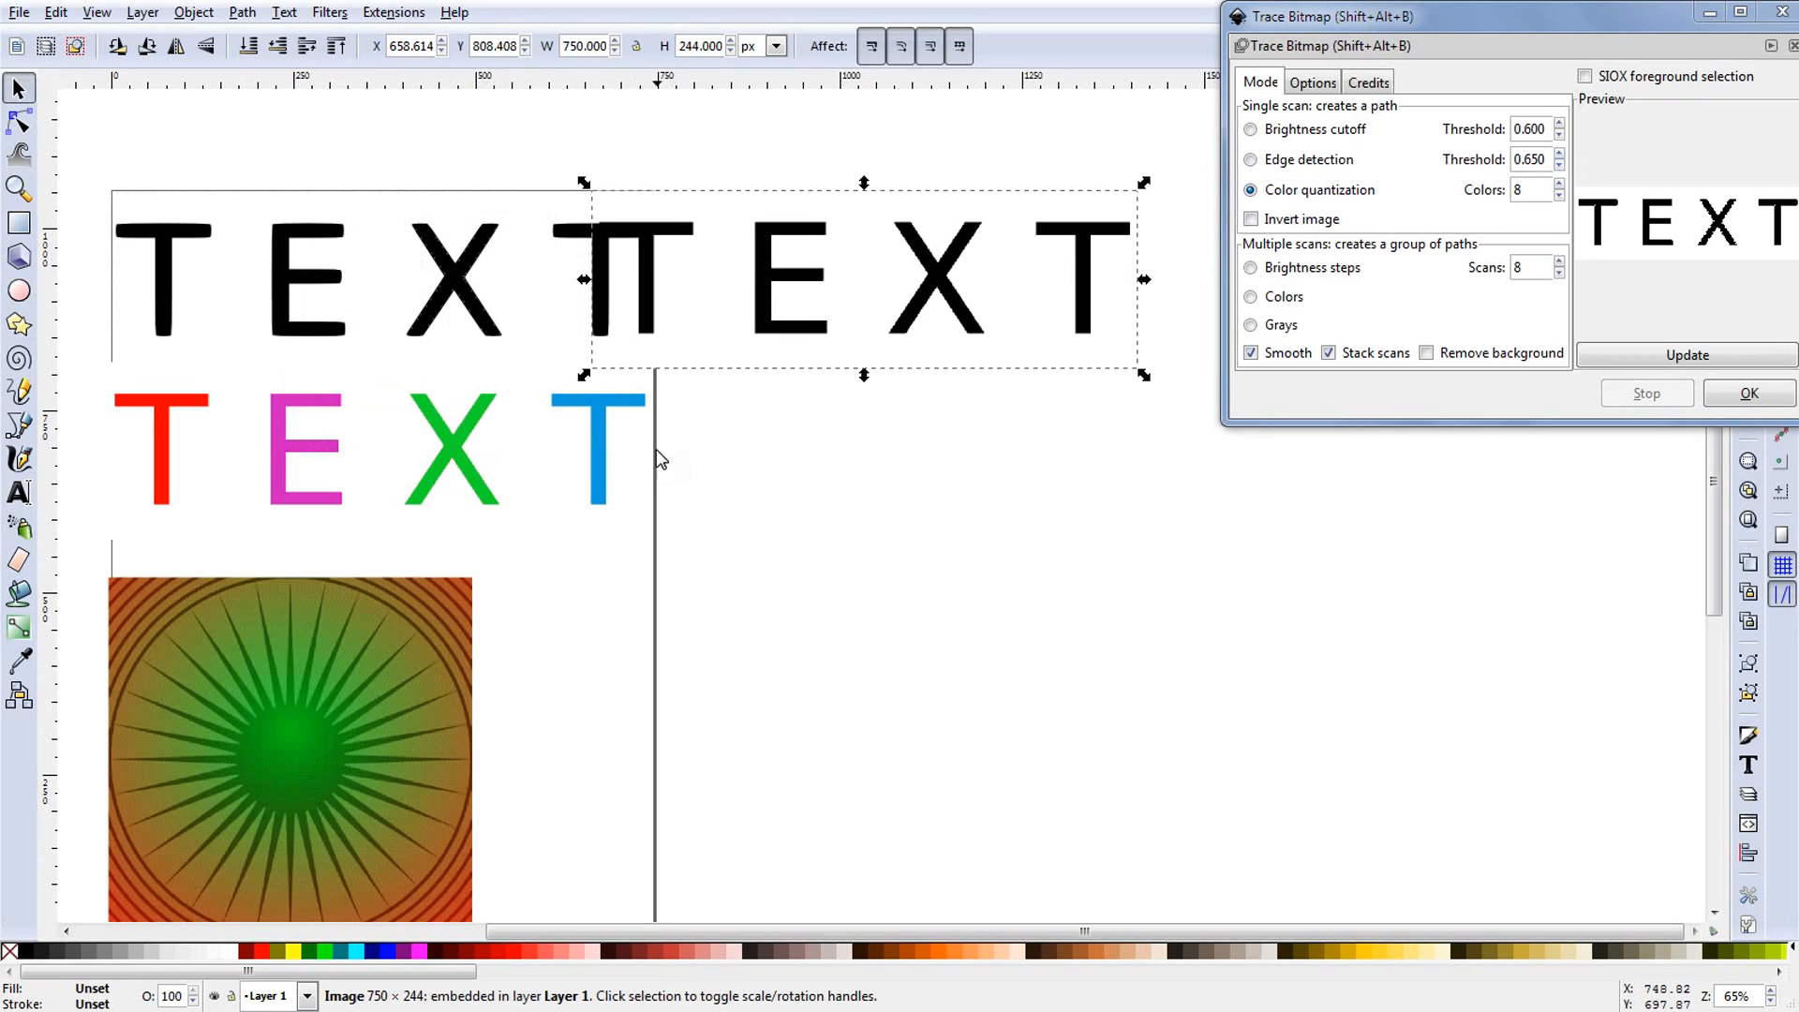
Step: Delete the shifted black bitmap, and try tracing the coloured TEXT image using color quantization with 8 colors, discarding the path beside the page
key("Delete")
left_click(589, 393)
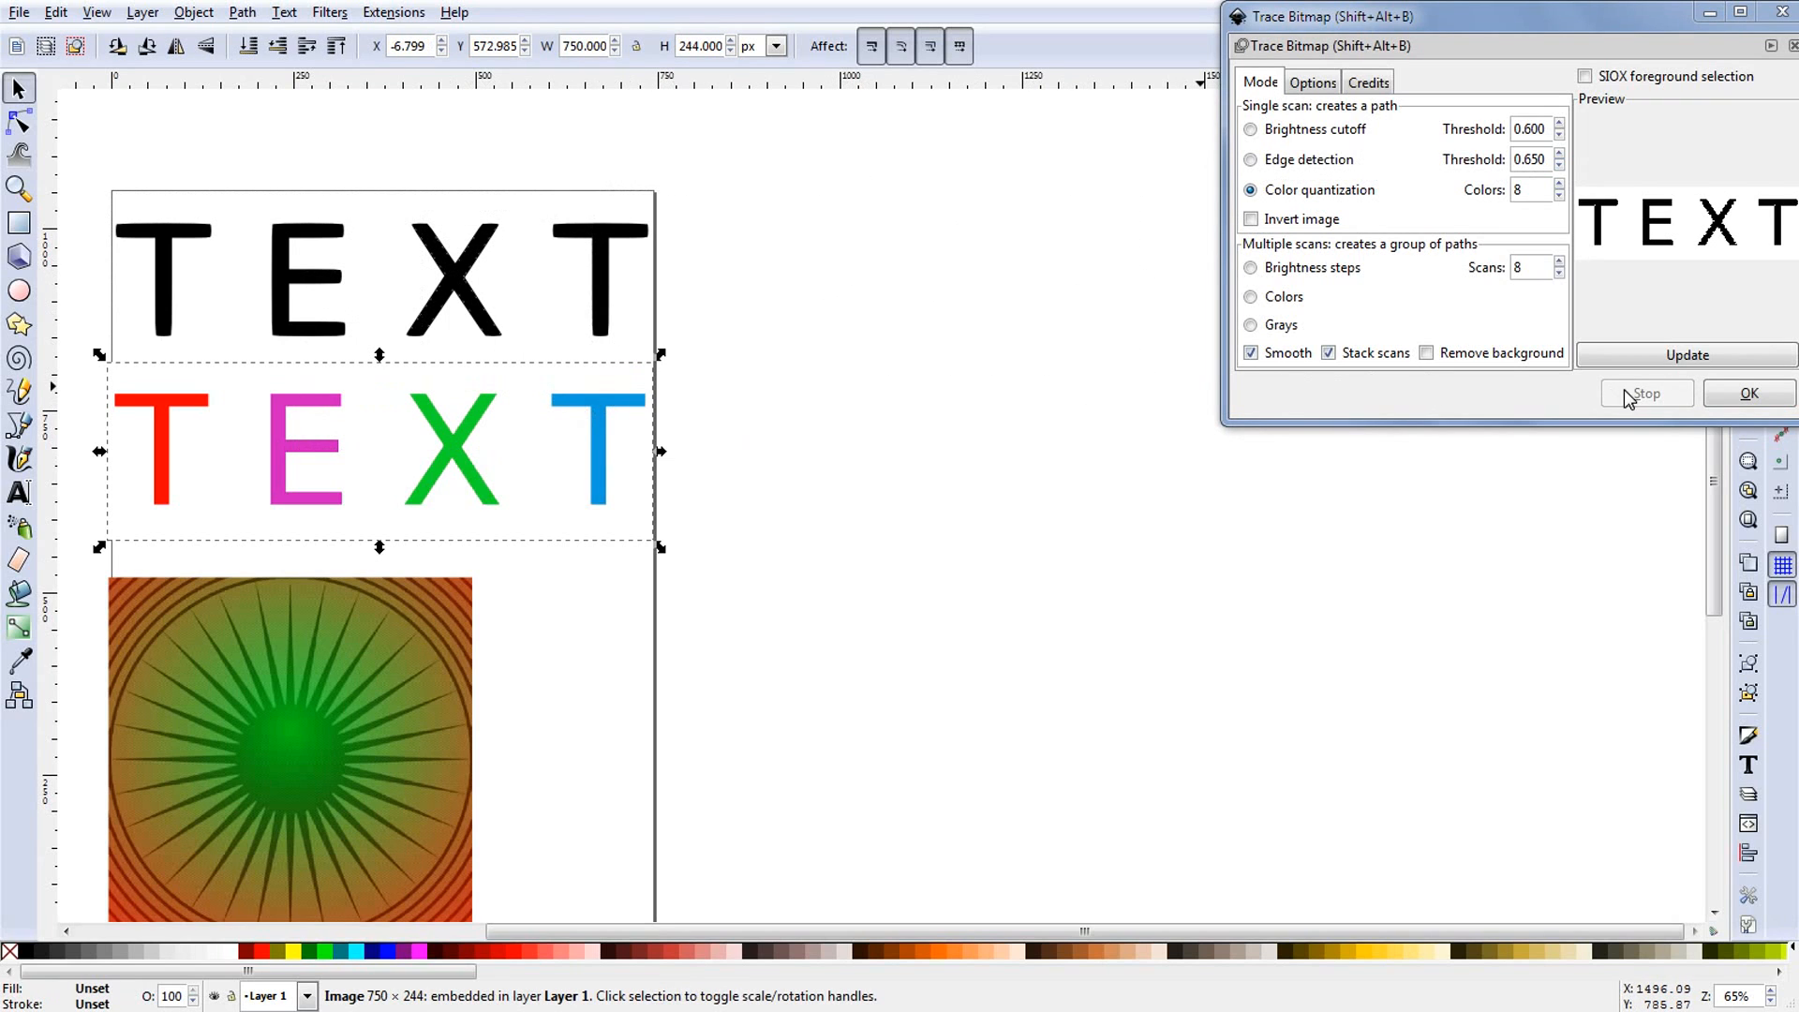
left_click(1734, 398)
mouse_move(577, 418)
left_mouse_down()
mouse_move(811, 433)
mouse_move(1073, 356)
left_mouse_up()
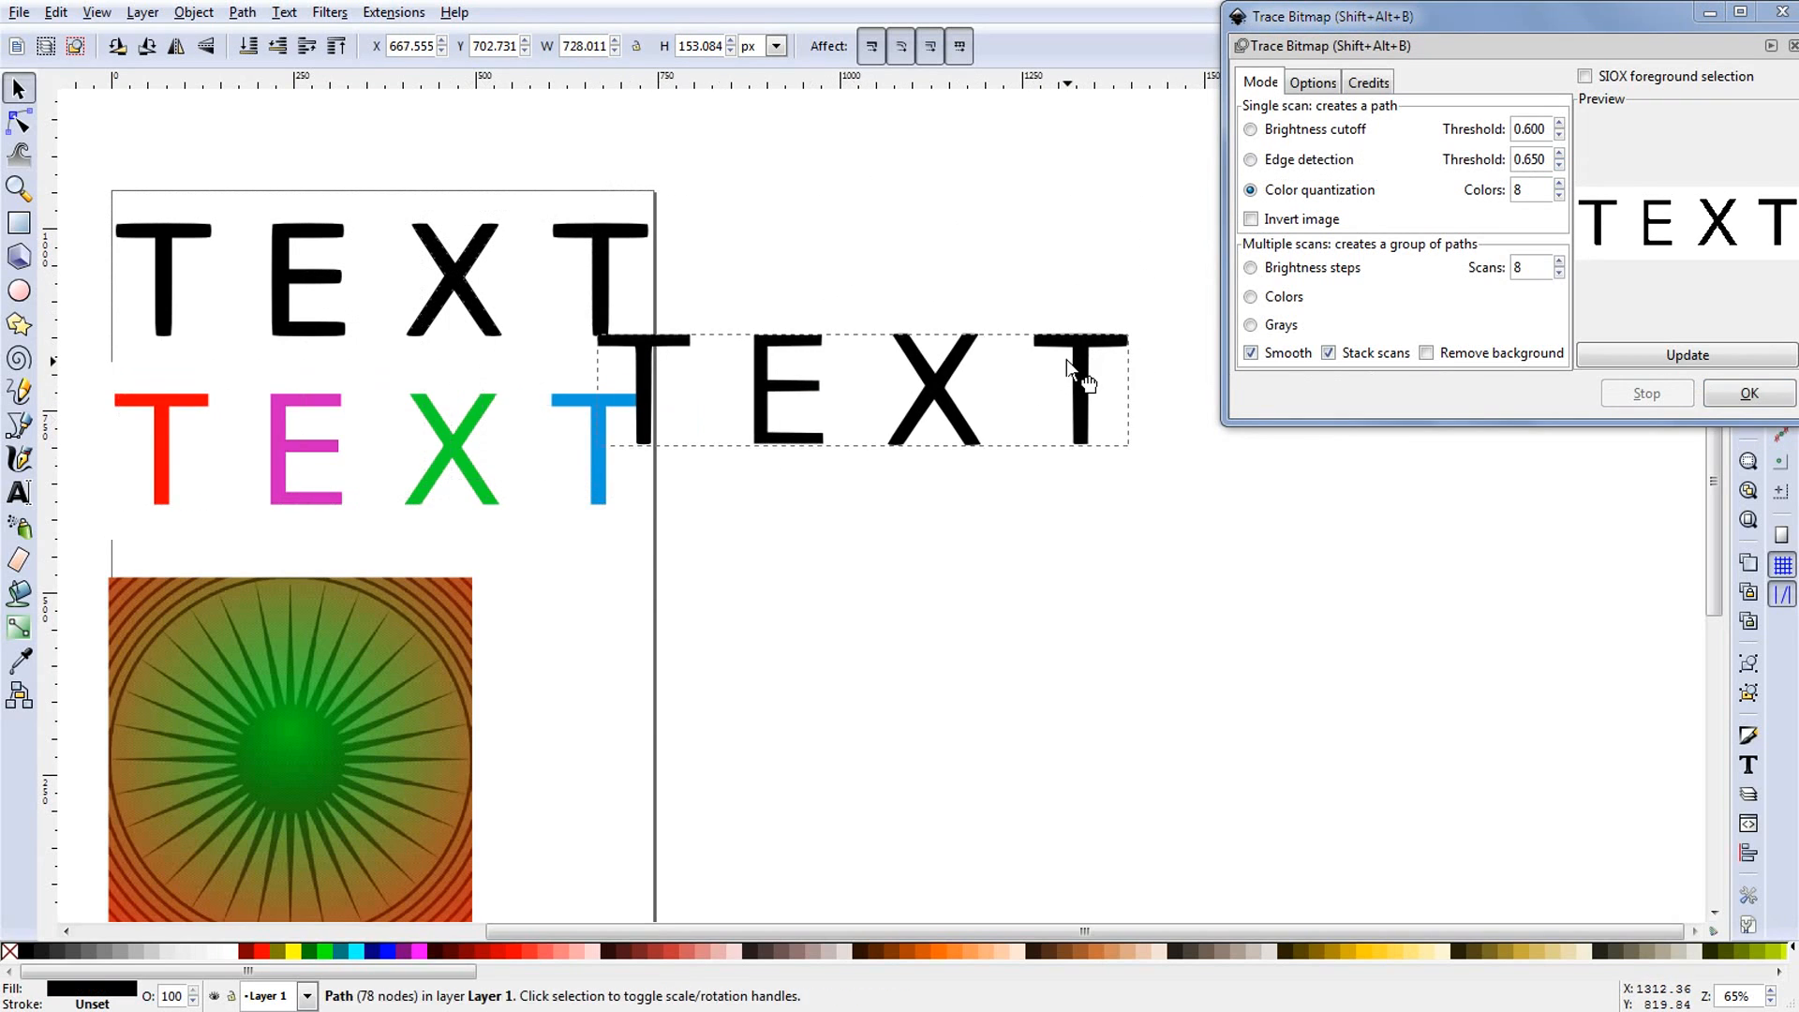
key("Delete")
Step: Apply brightness steps with 8 scans to the black TEXT path, and delete that path after moving it beside the page
left_click(1299, 272)
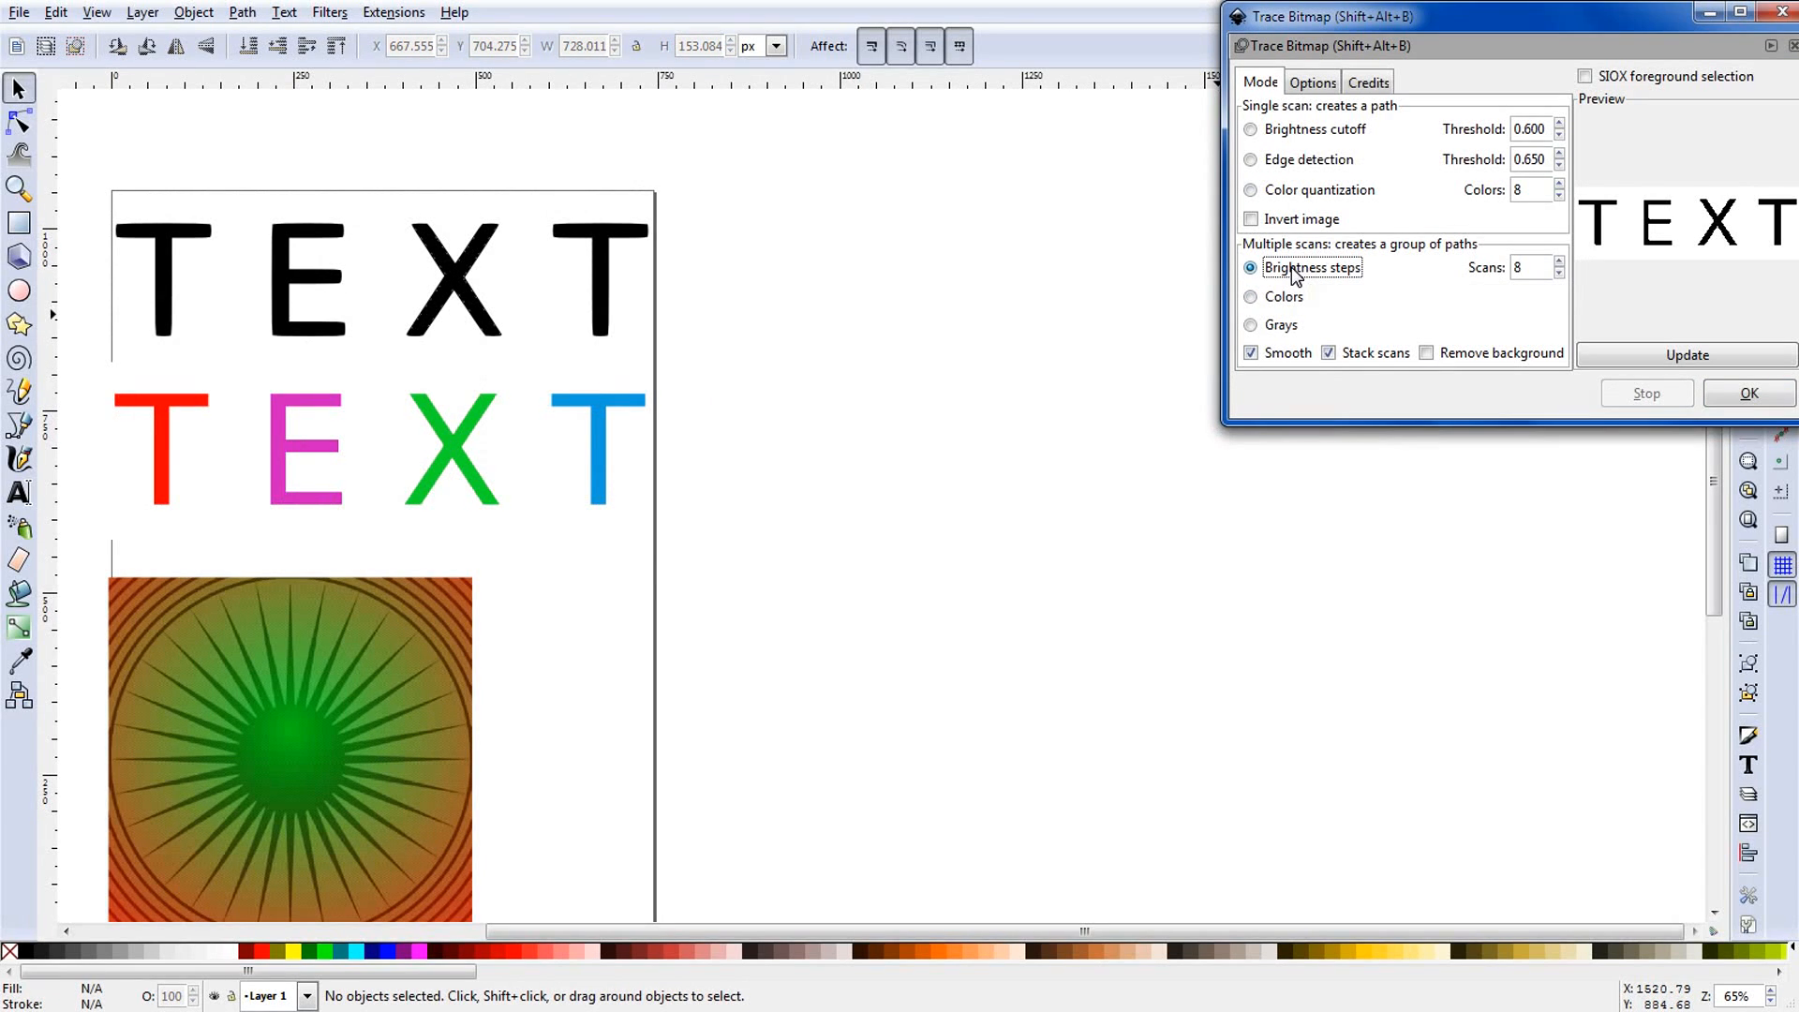
left_click(614, 292)
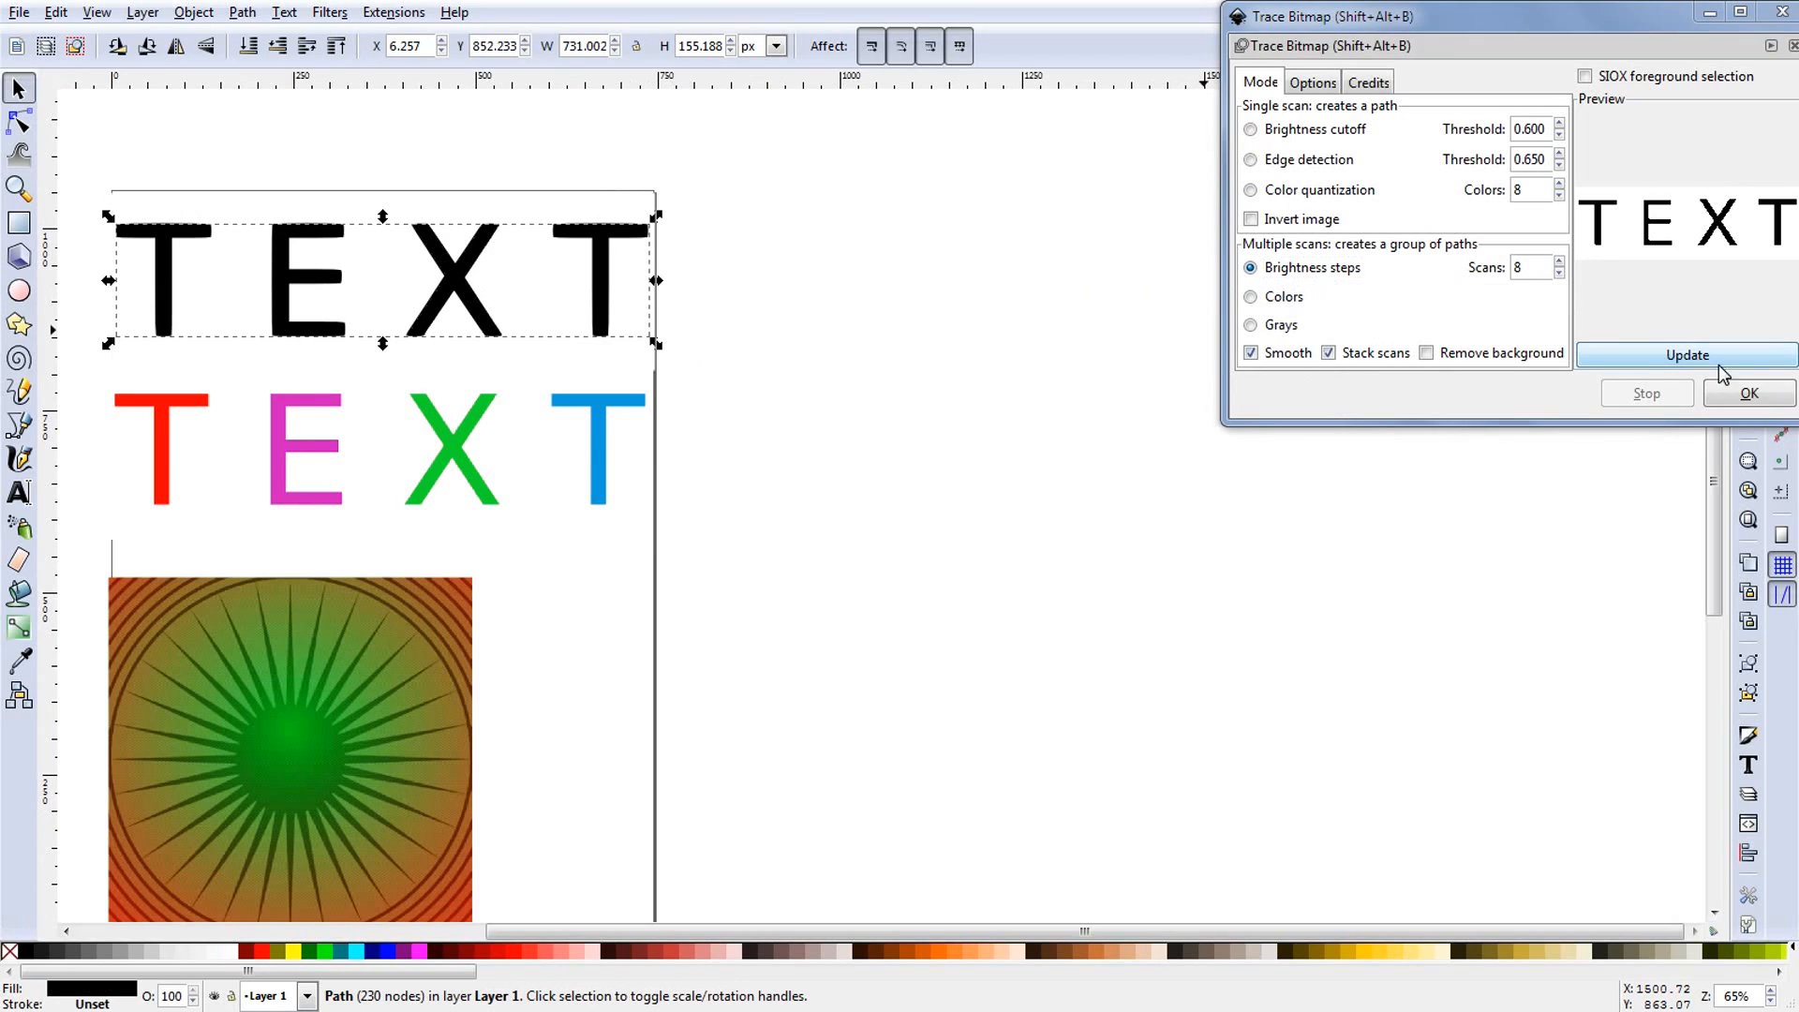
left_click(1749, 393)
left_click_drag(469, 293, 1031, 307)
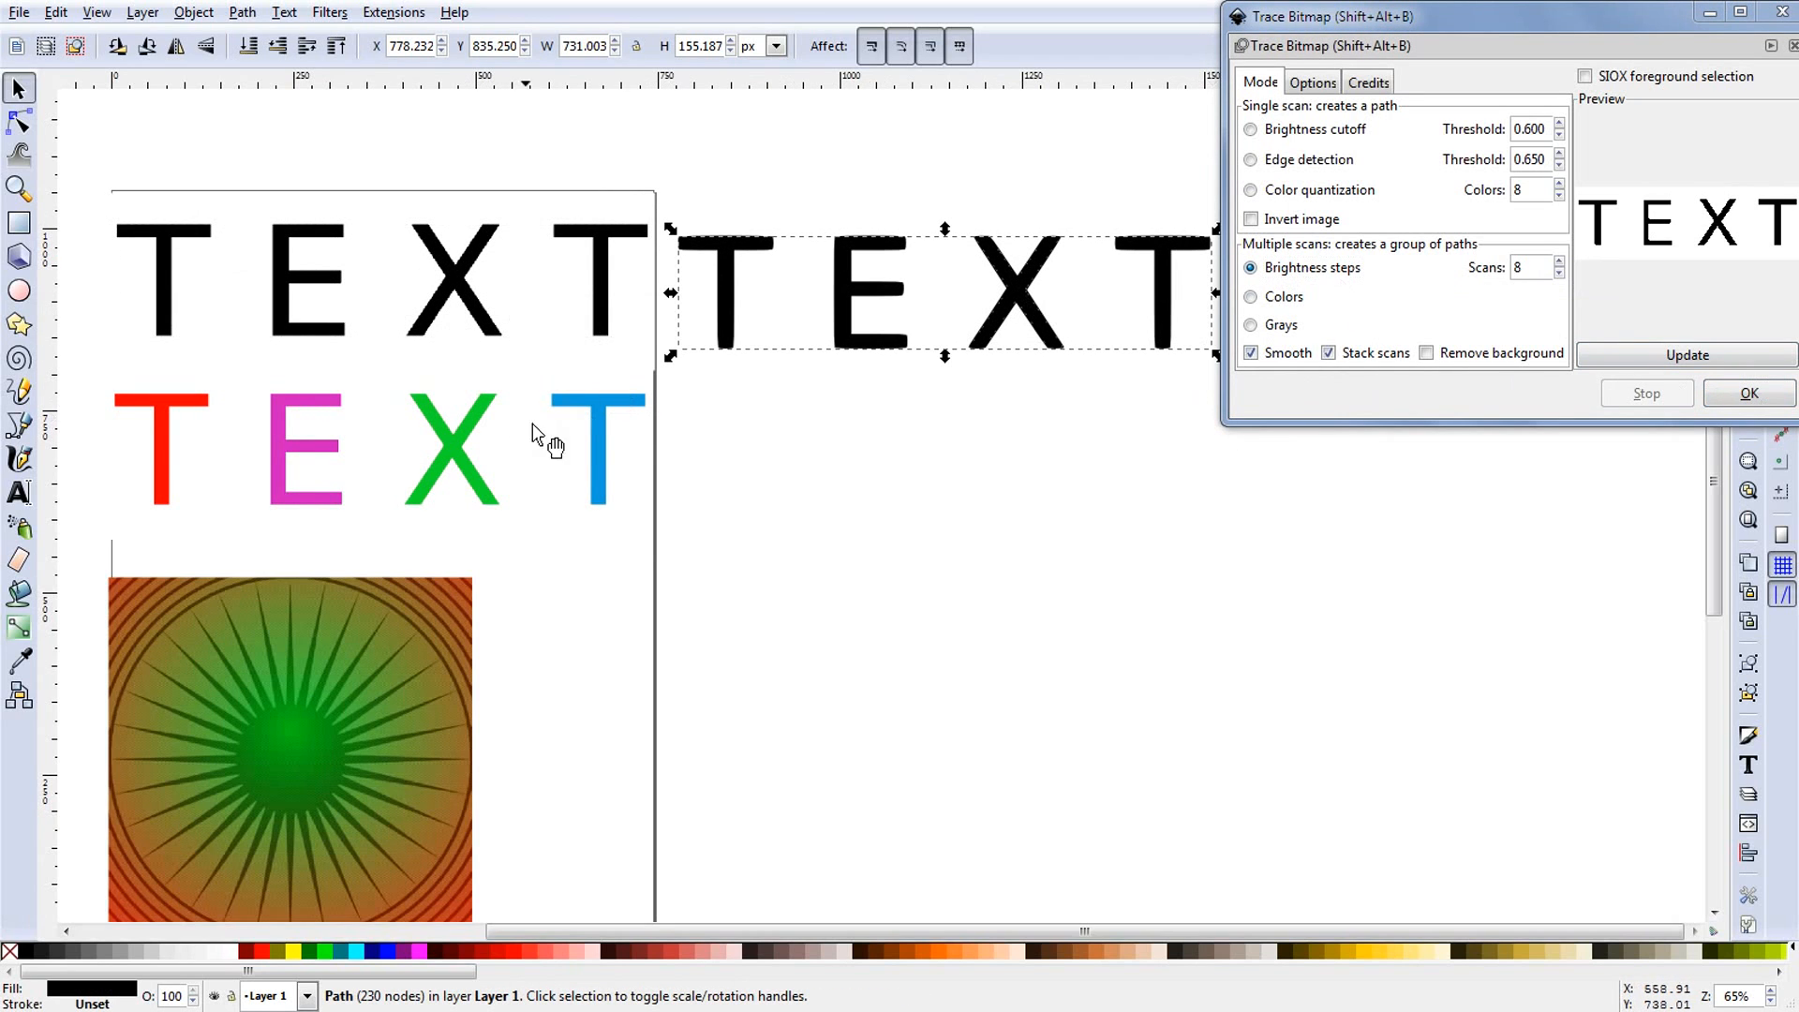
key("Delete")
Step: Try tracing the coloured TEXT image in Colors mode with 4 scans, and delete the result after moving it beside the page
left_click(604, 445)
left_click(1749, 394)
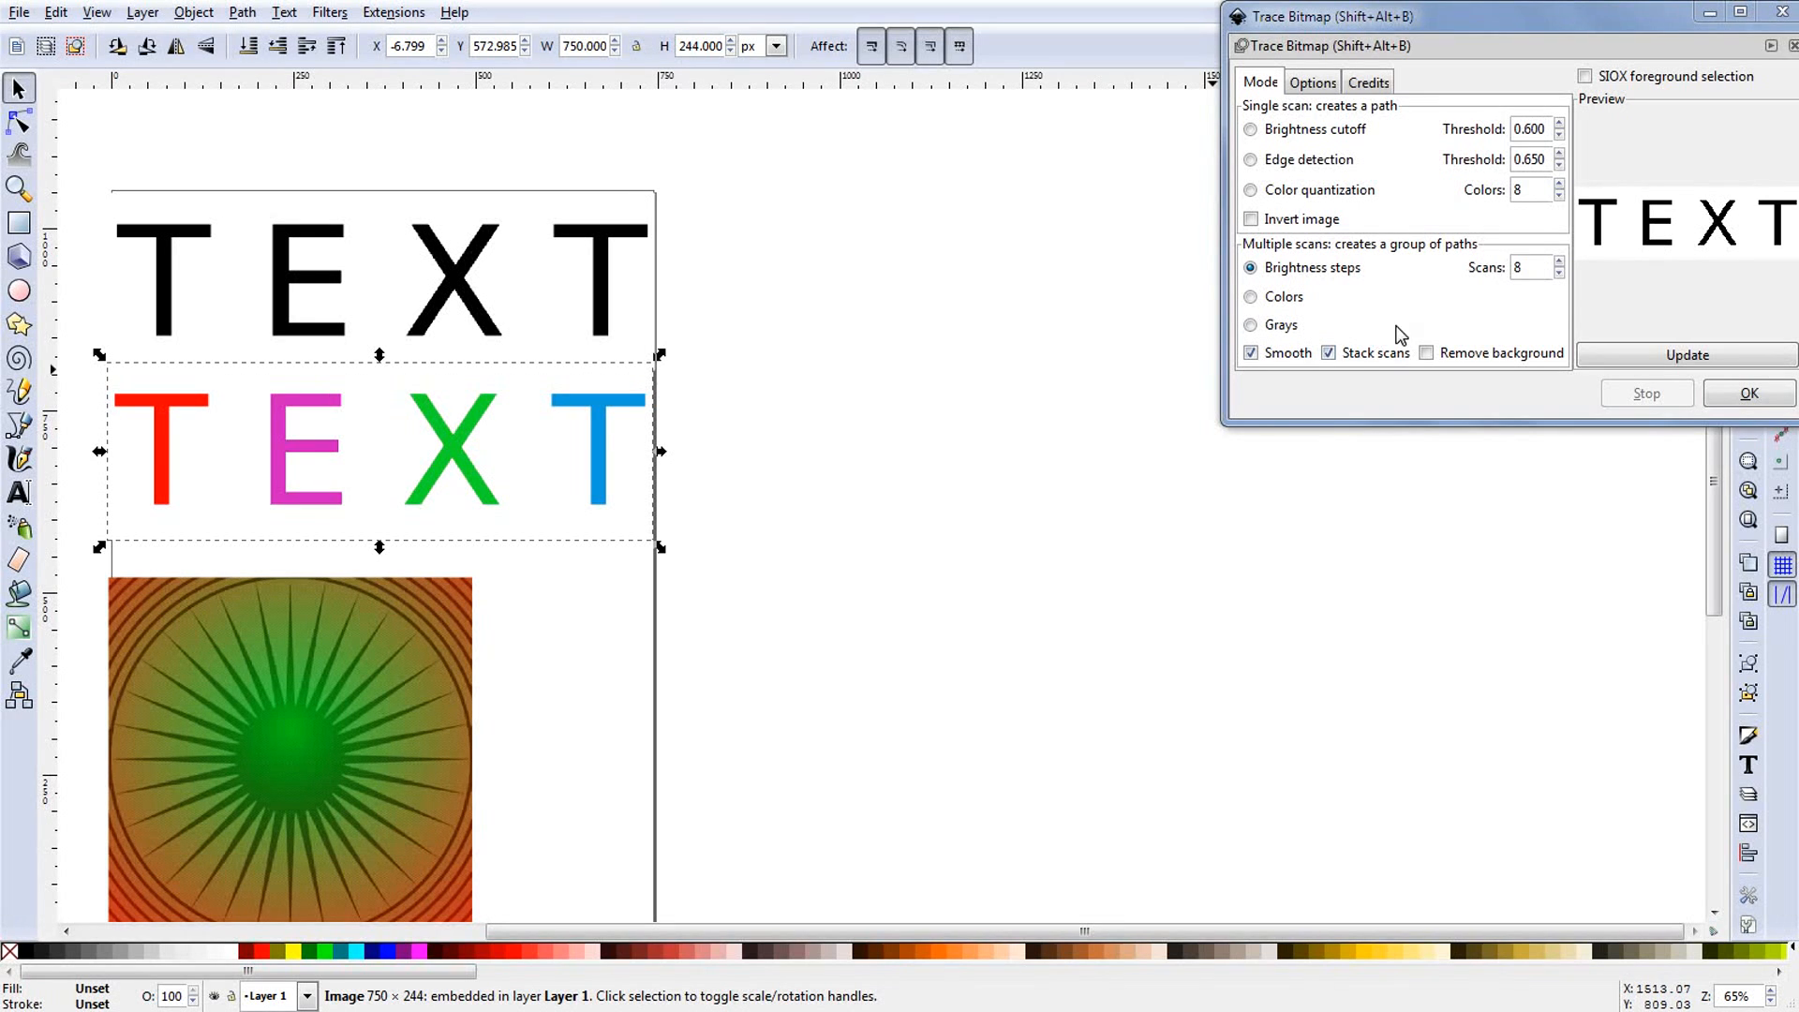
left_click(1282, 298)
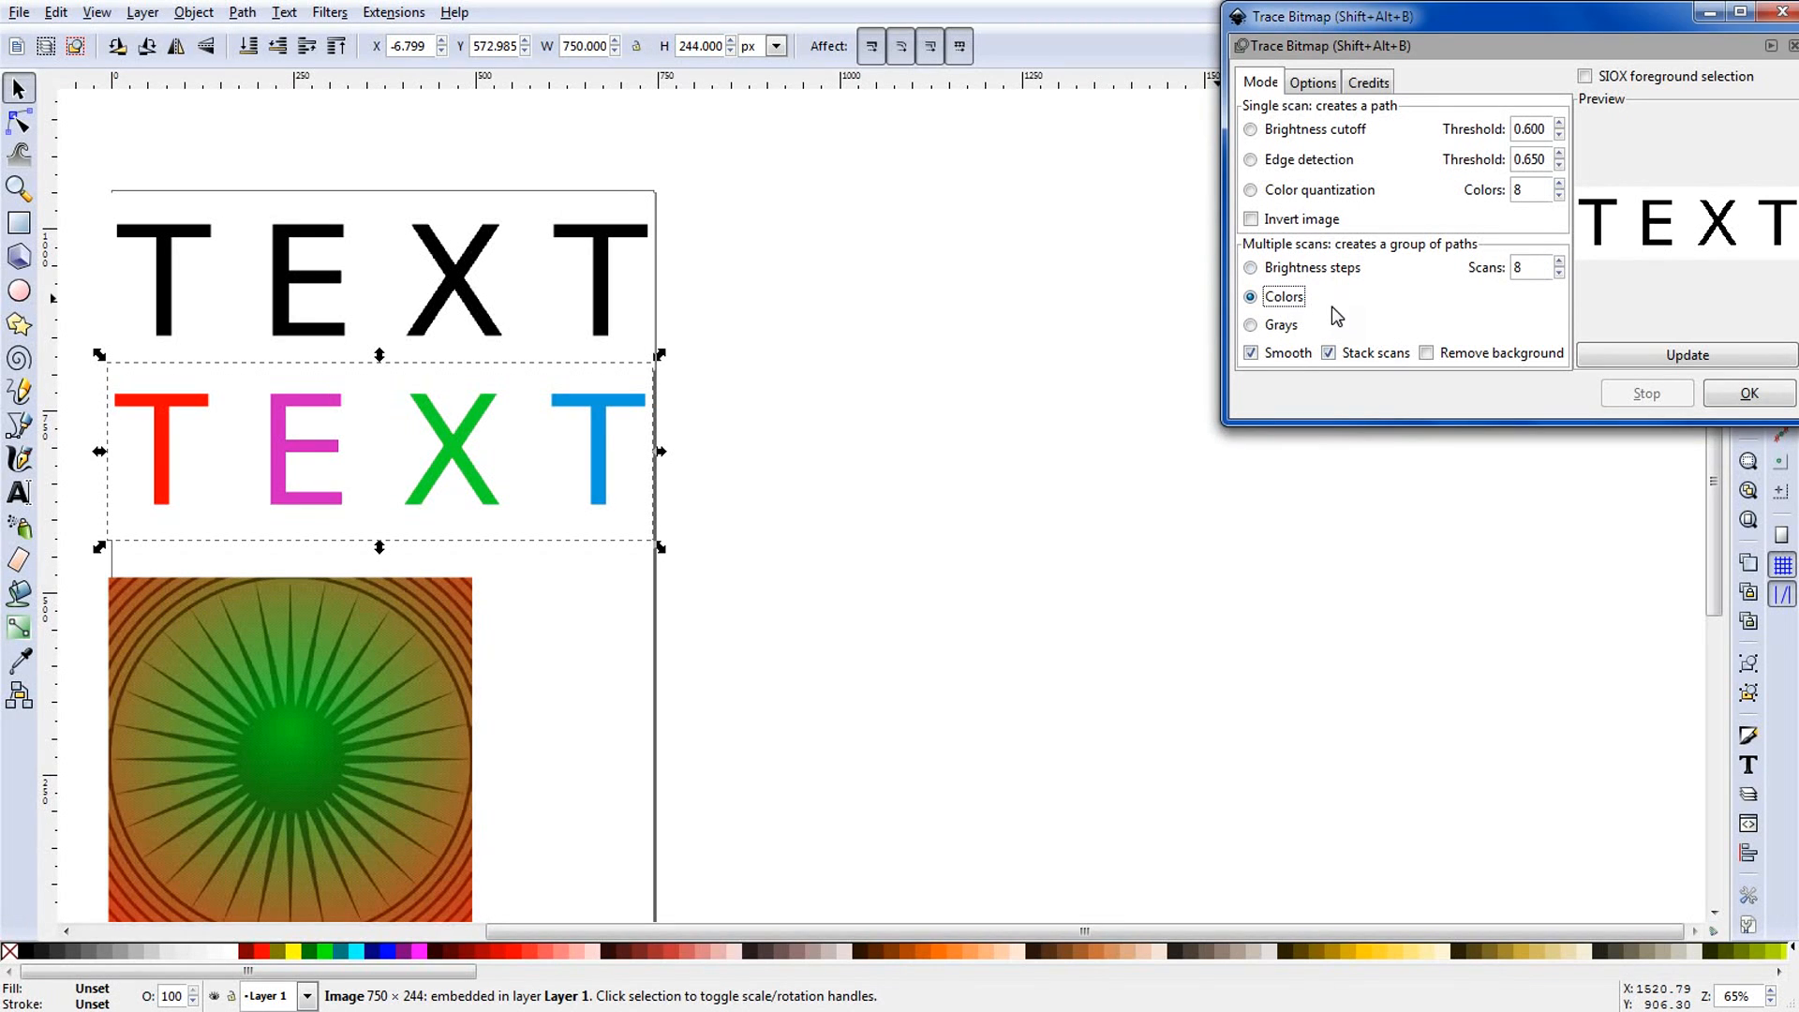
left_click(1524, 272)
type("1")
double_click(1520, 268)
type("4")
left_click(1748, 393)
mouse_move(381, 514)
left_mouse_down()
mouse_move(474, 482)
mouse_move(883, 490)
mouse_move(873, 475)
left_mouse_up()
key("Delete")
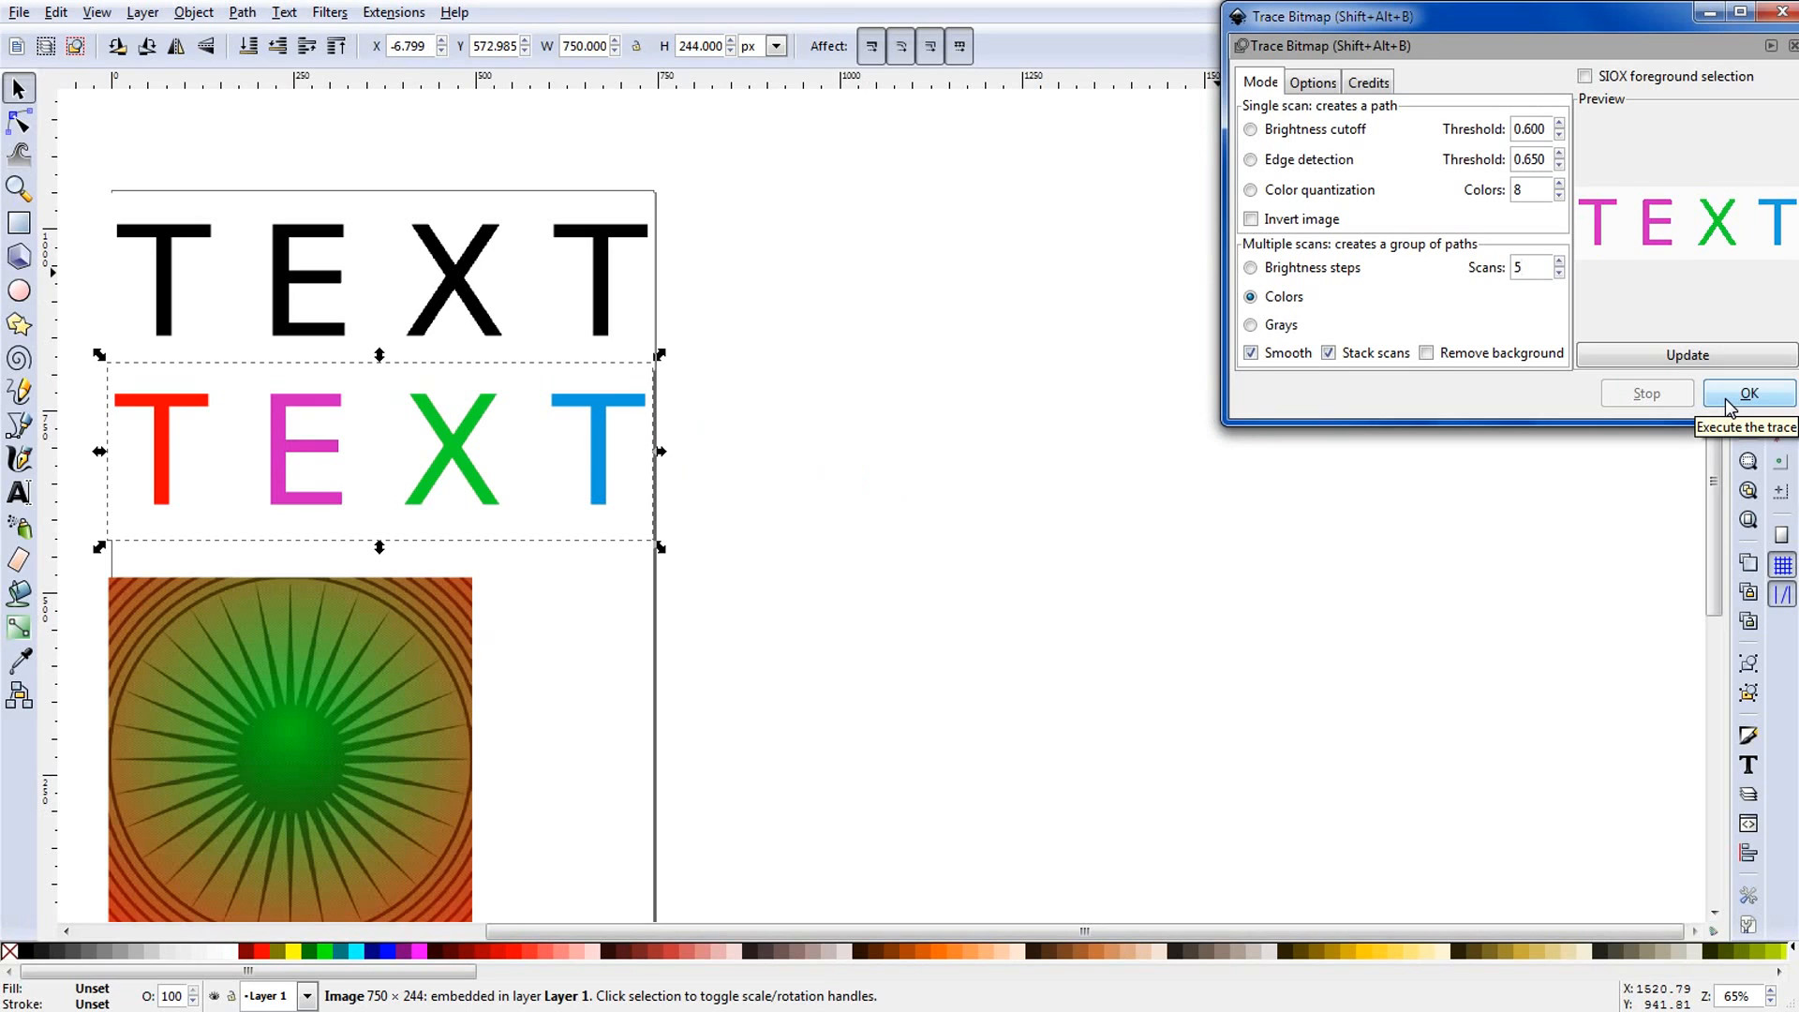
Step: Try tracing the coloured TEXT image in Colors mode with 5 scans, and delete the group after moving it beside the page
left_click(1729, 405)
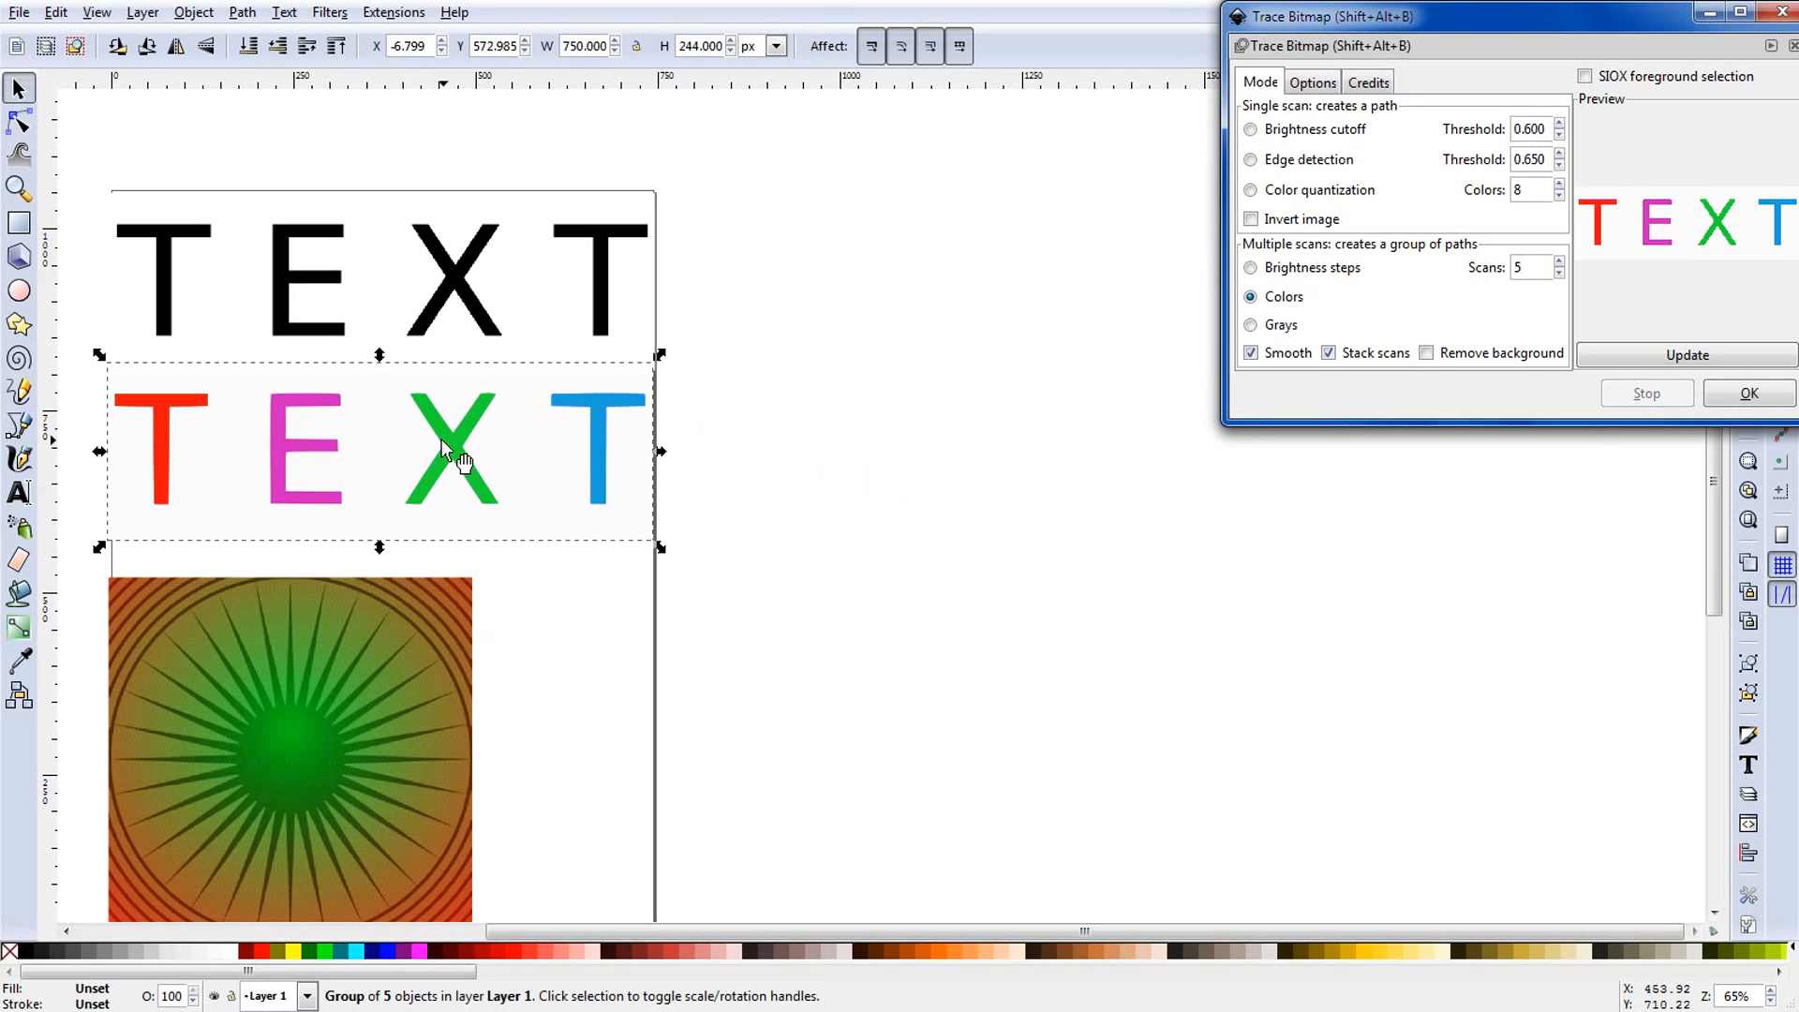
mouse_move(443, 439)
left_mouse_down()
mouse_move(1128, 514)
mouse_move(1105, 464)
mouse_move(1063, 442)
left_mouse_up()
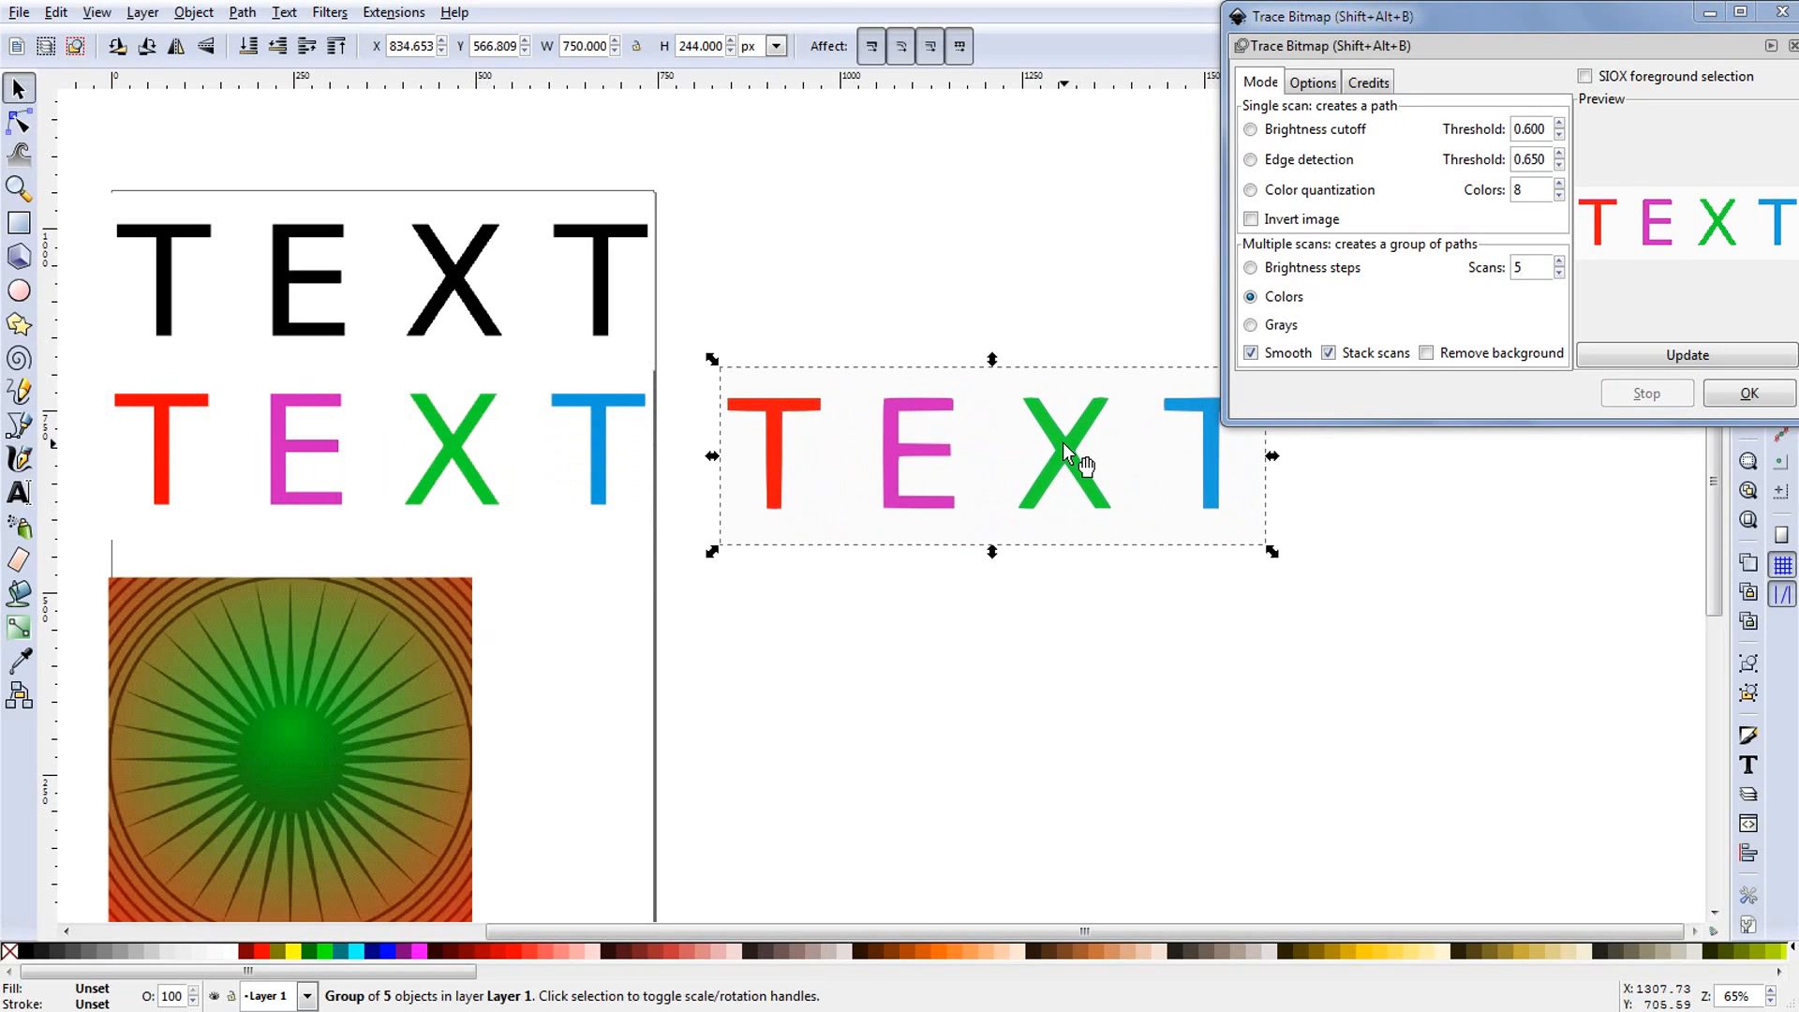
key("Delete")
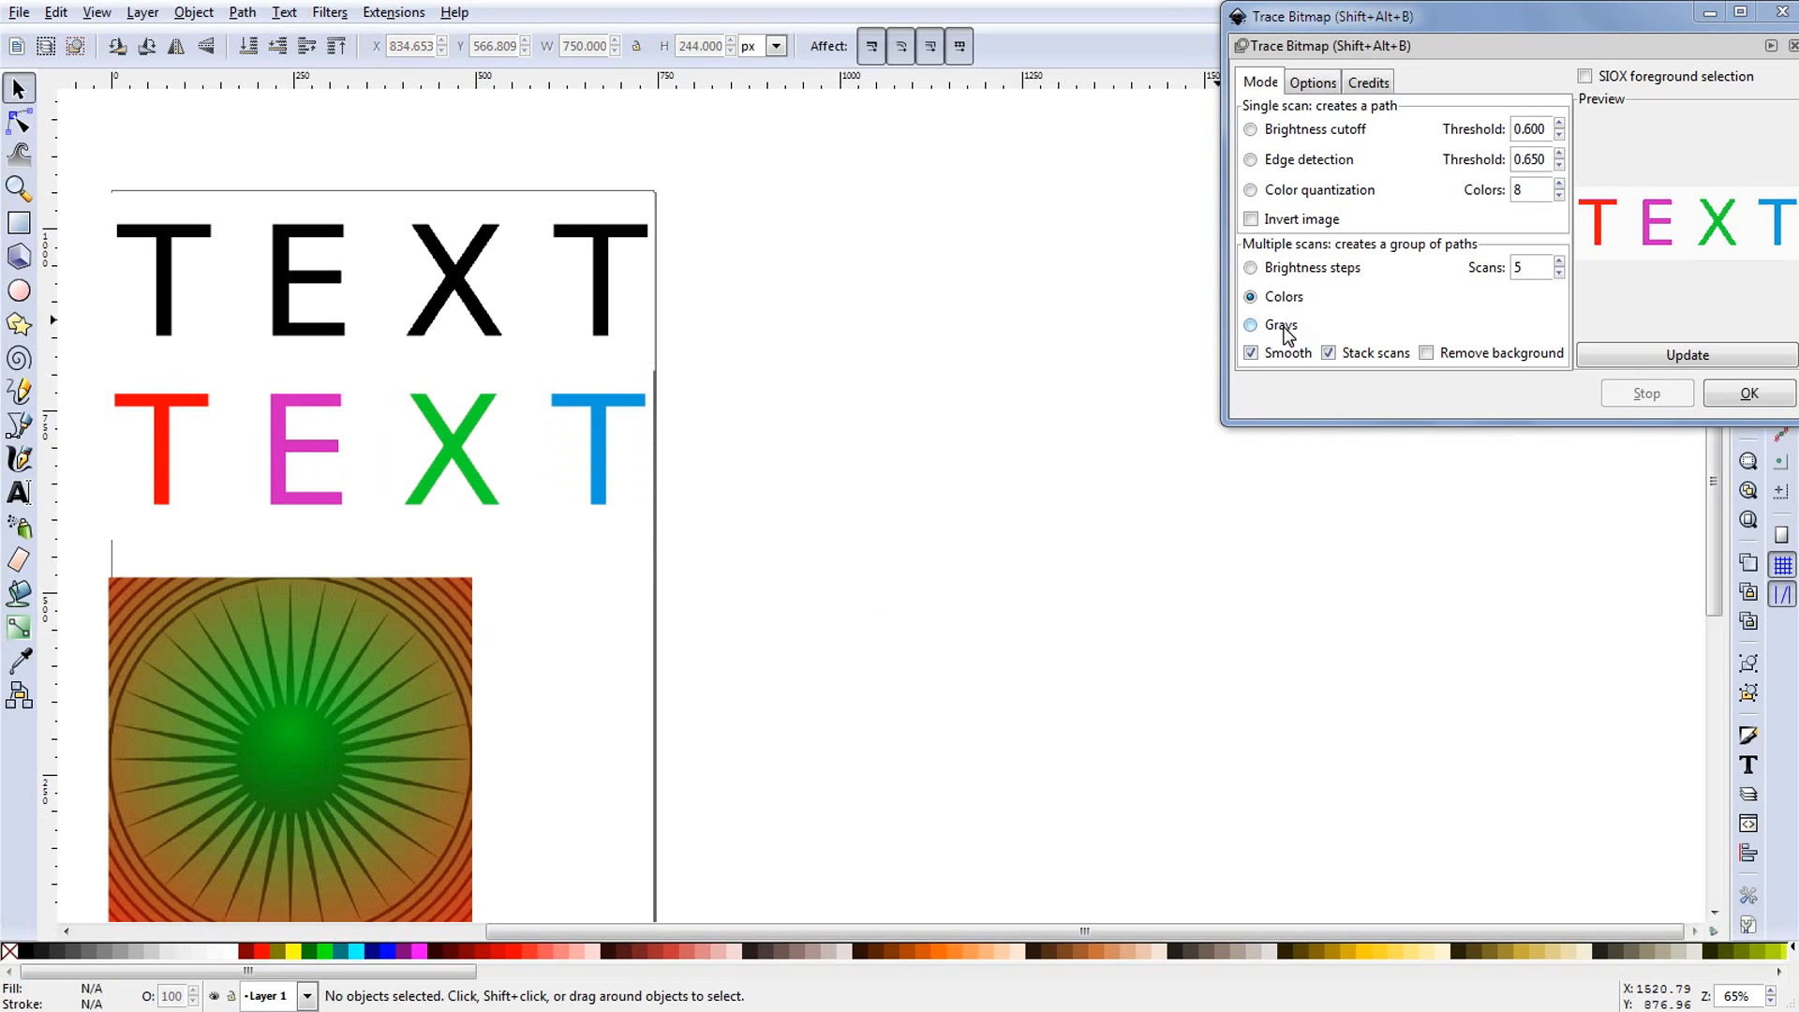
Step: Try tracing the coloured TEXT image in Grays mode with 5 scans, and delete the moved group while returning to Colors mode
left_click(1251, 324)
left_click(604, 424)
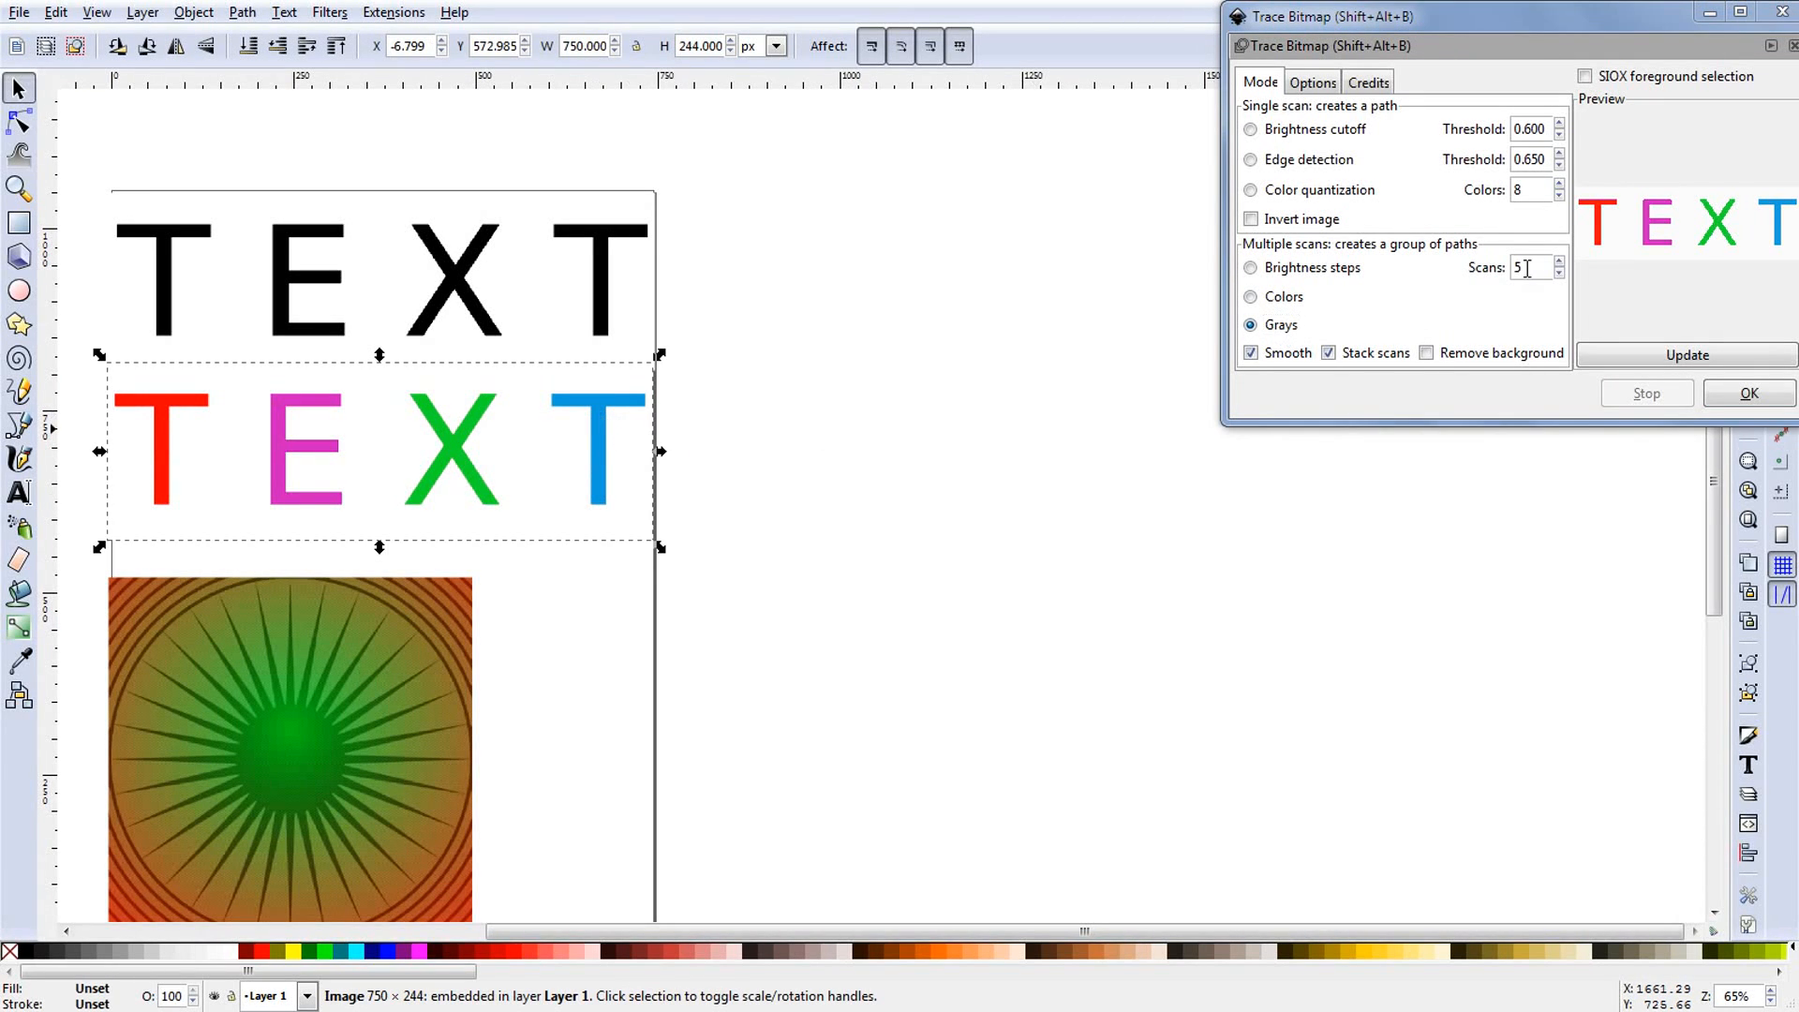
left_click(1748, 394)
mouse_move(629, 417)
left_mouse_down()
mouse_move(1195, 504)
mouse_move(1294, 495)
left_mouse_up()
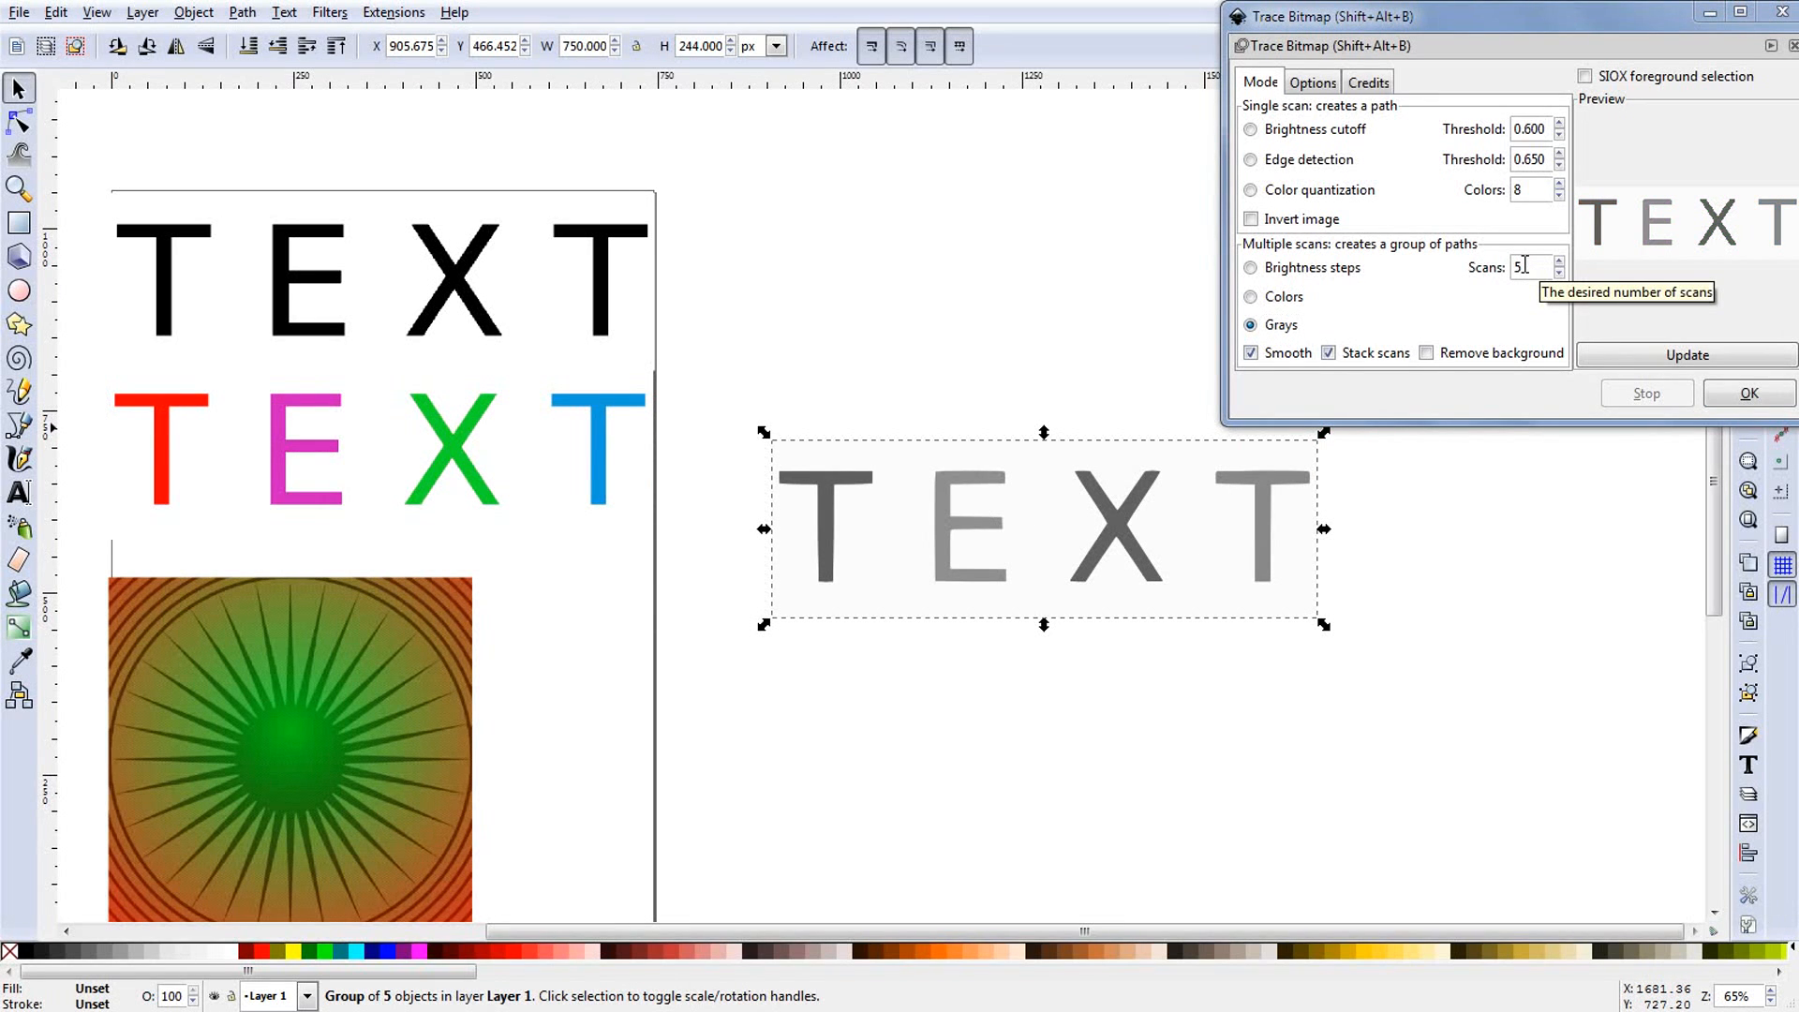
left_click(1251, 296)
key("Delete")
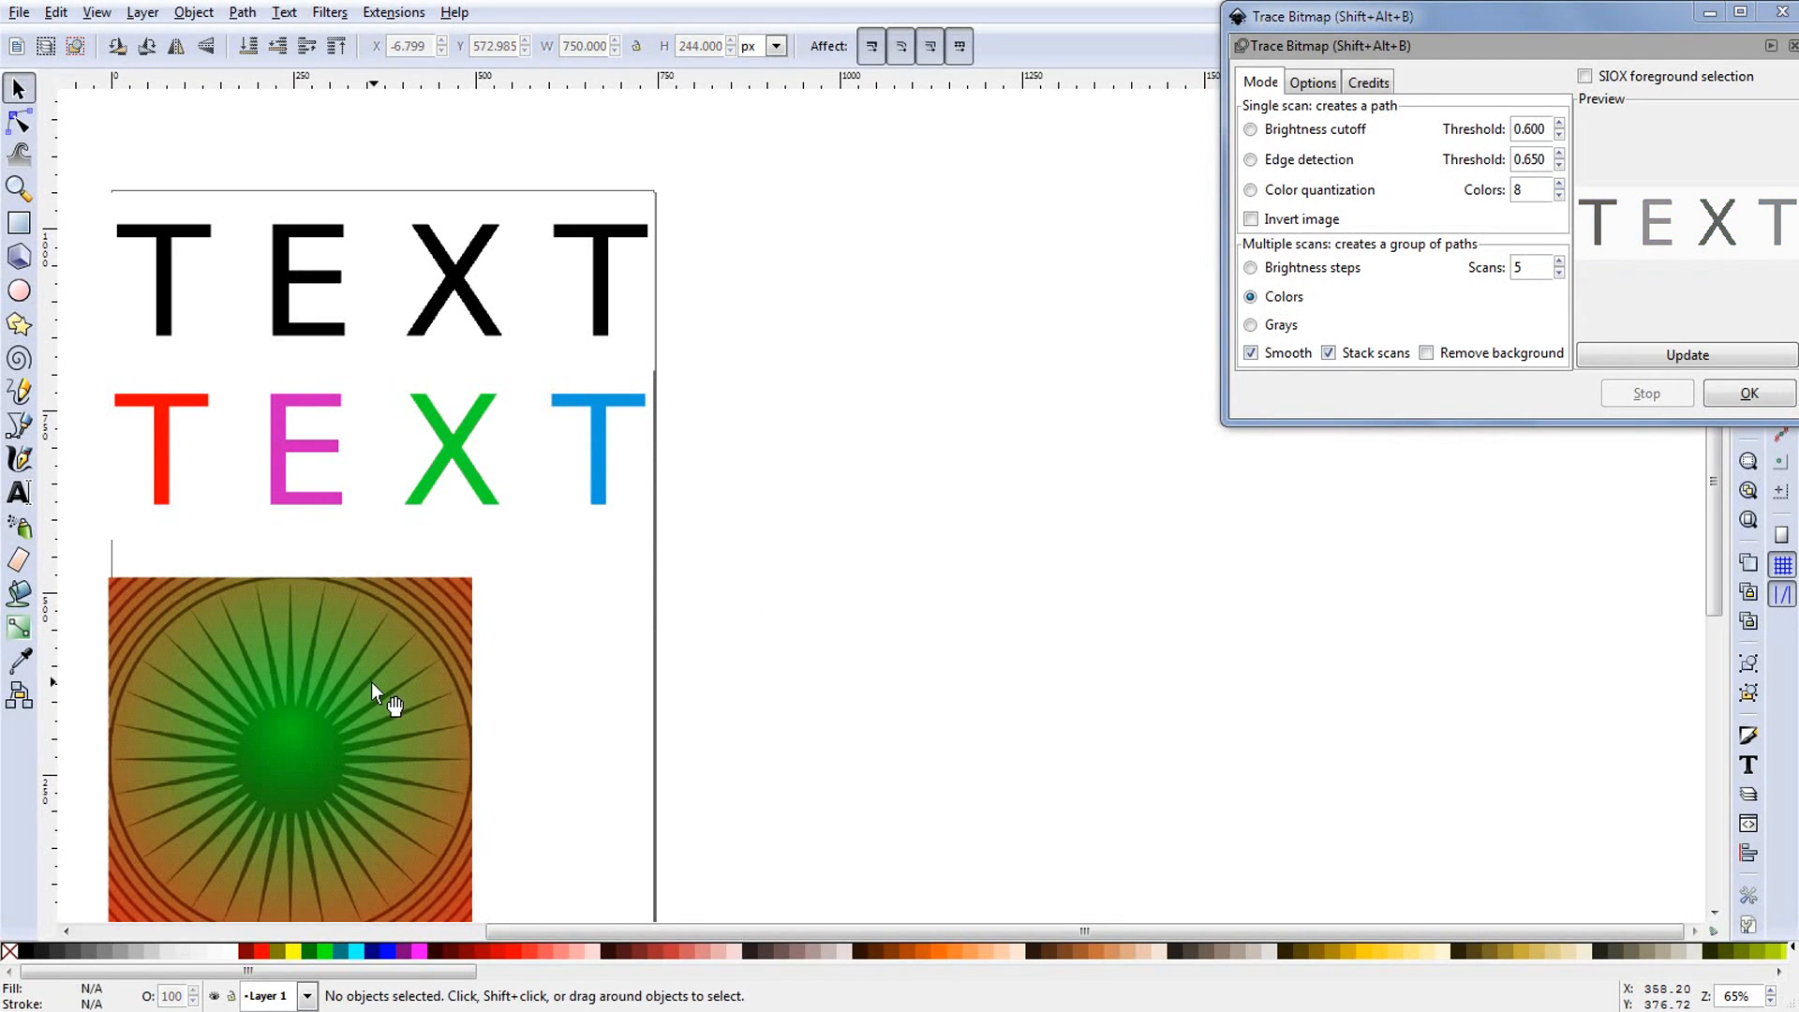
Step: Try tracing the green and red starburst image in Colors mode with 5 scans, and delete the traced group
left_click(371, 683)
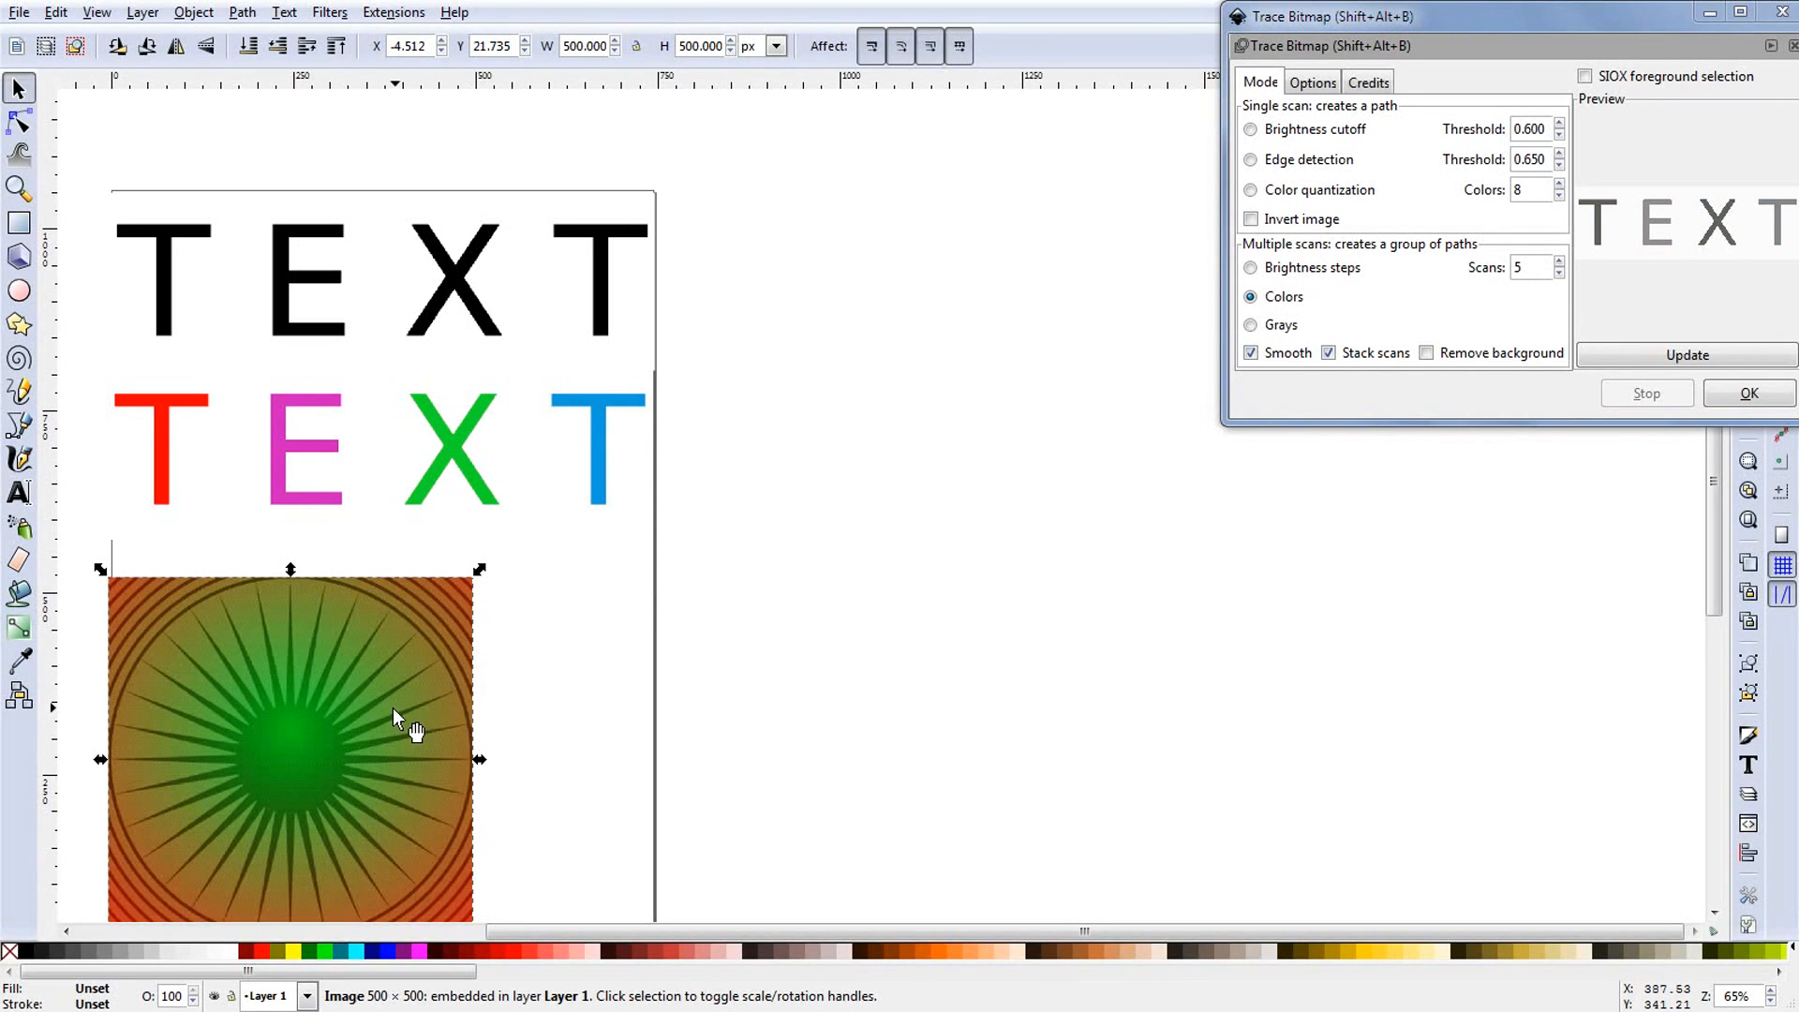
left_click(1745, 391)
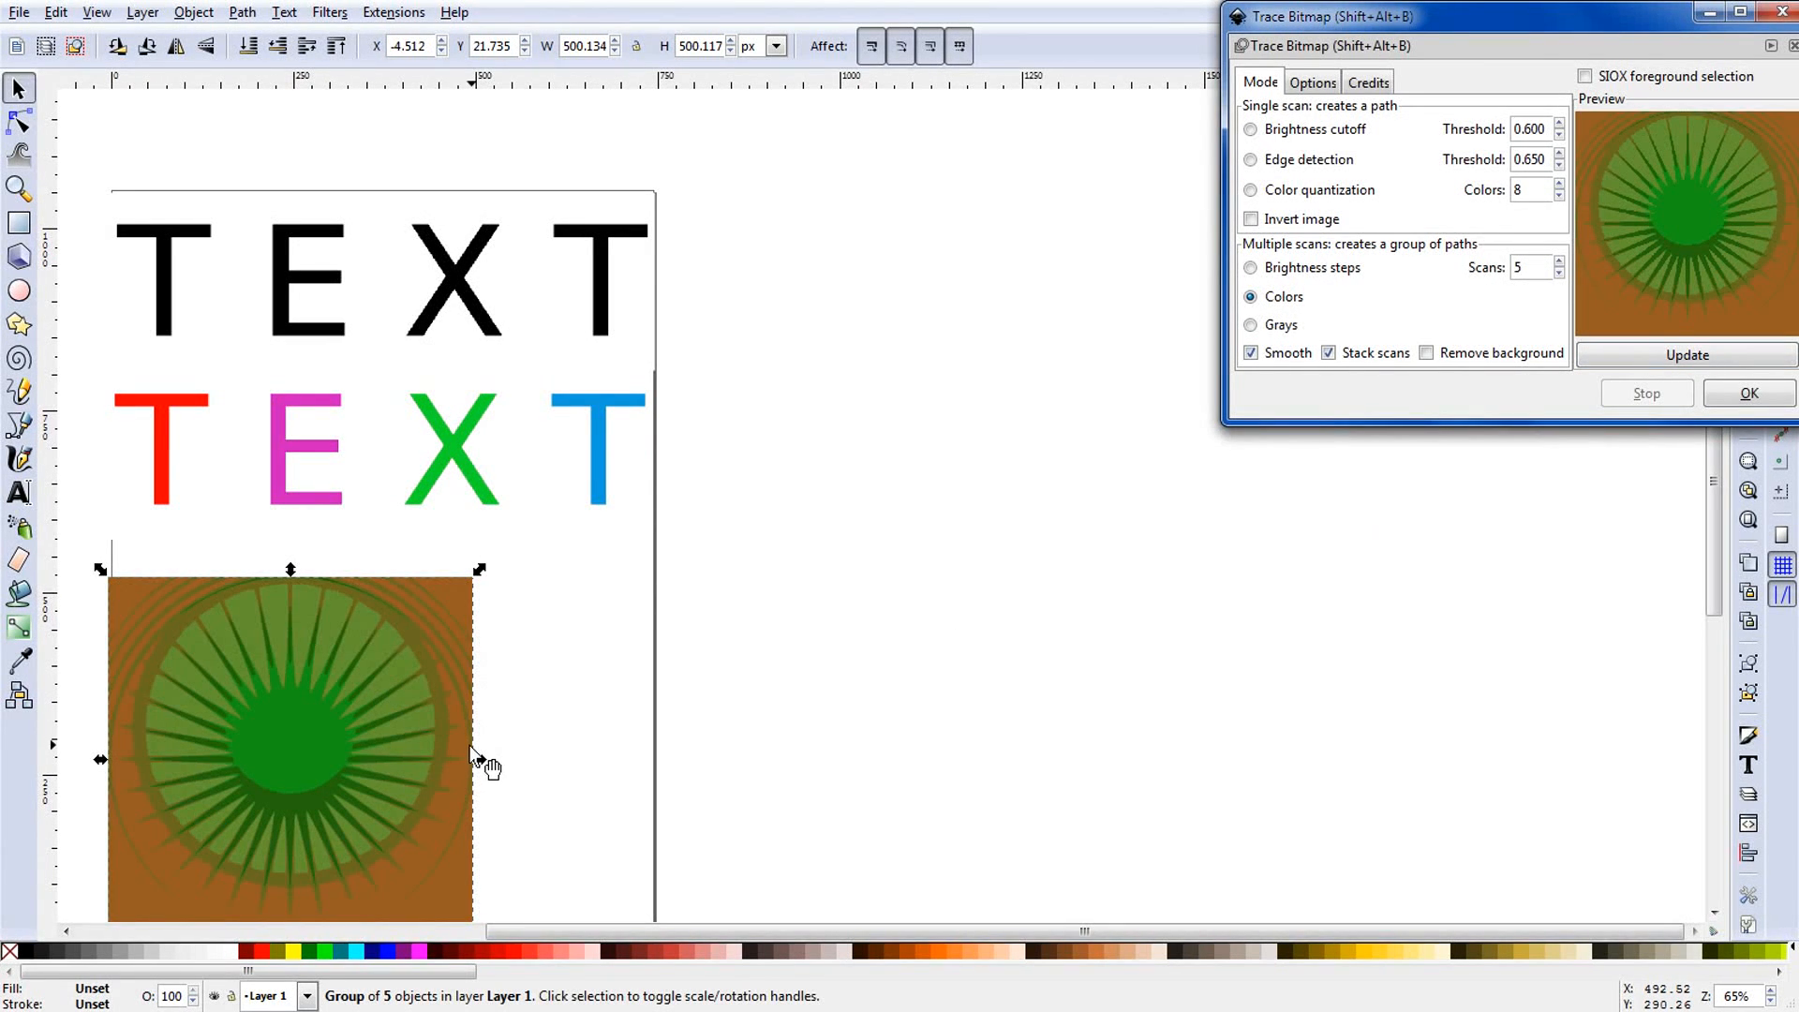
key("Delete")
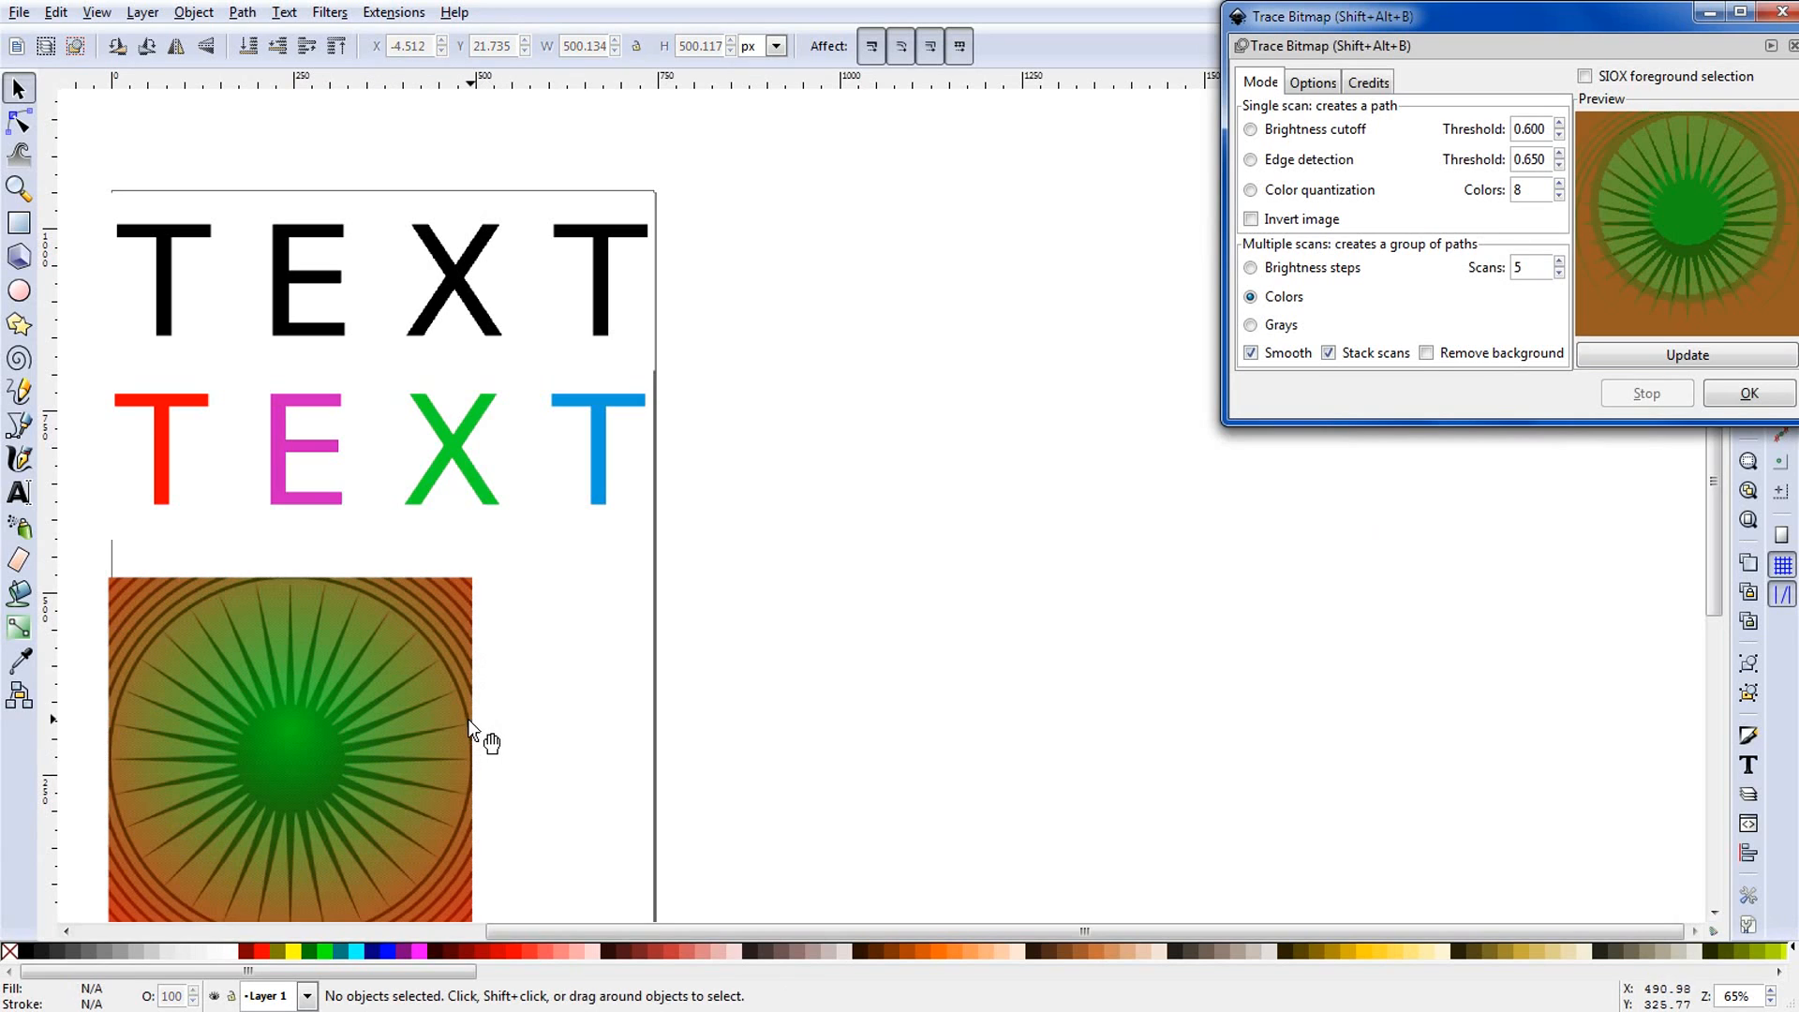
Step: Trace the starburst image in Colors mode with 50 scans
left_click(404, 673)
left_click(1544, 269)
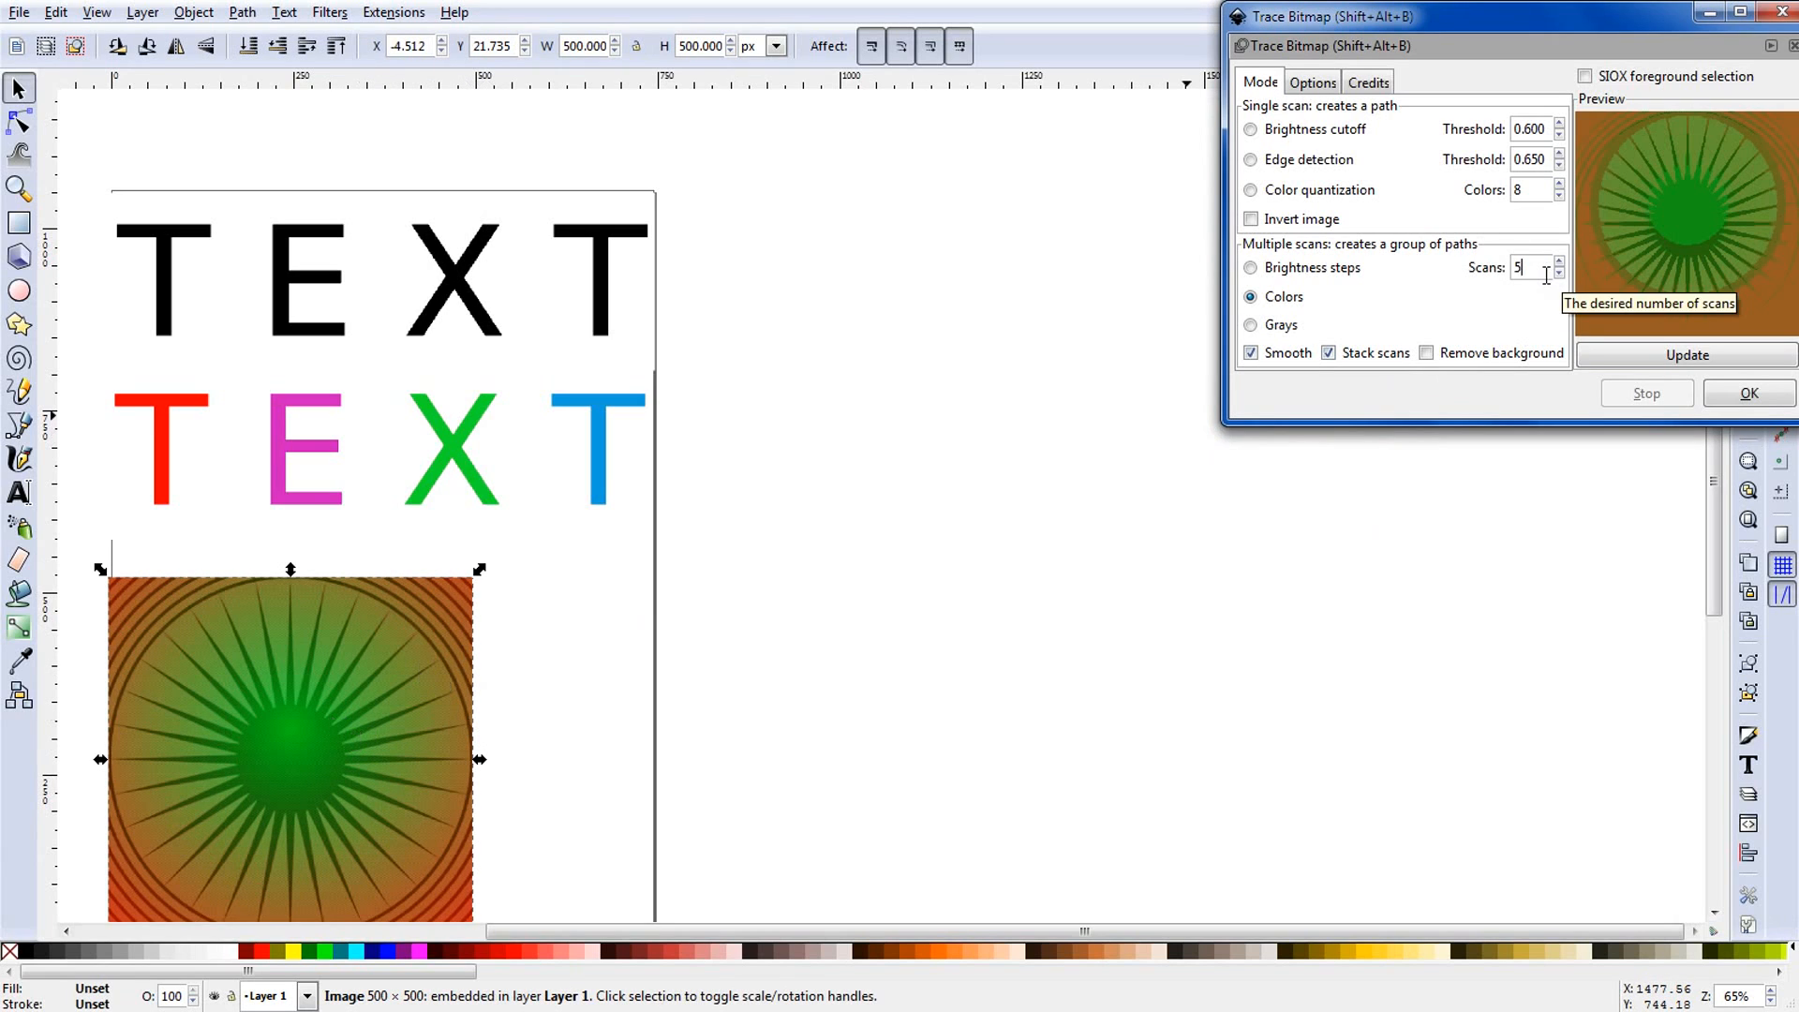
type("0")
left_click(1743, 411)
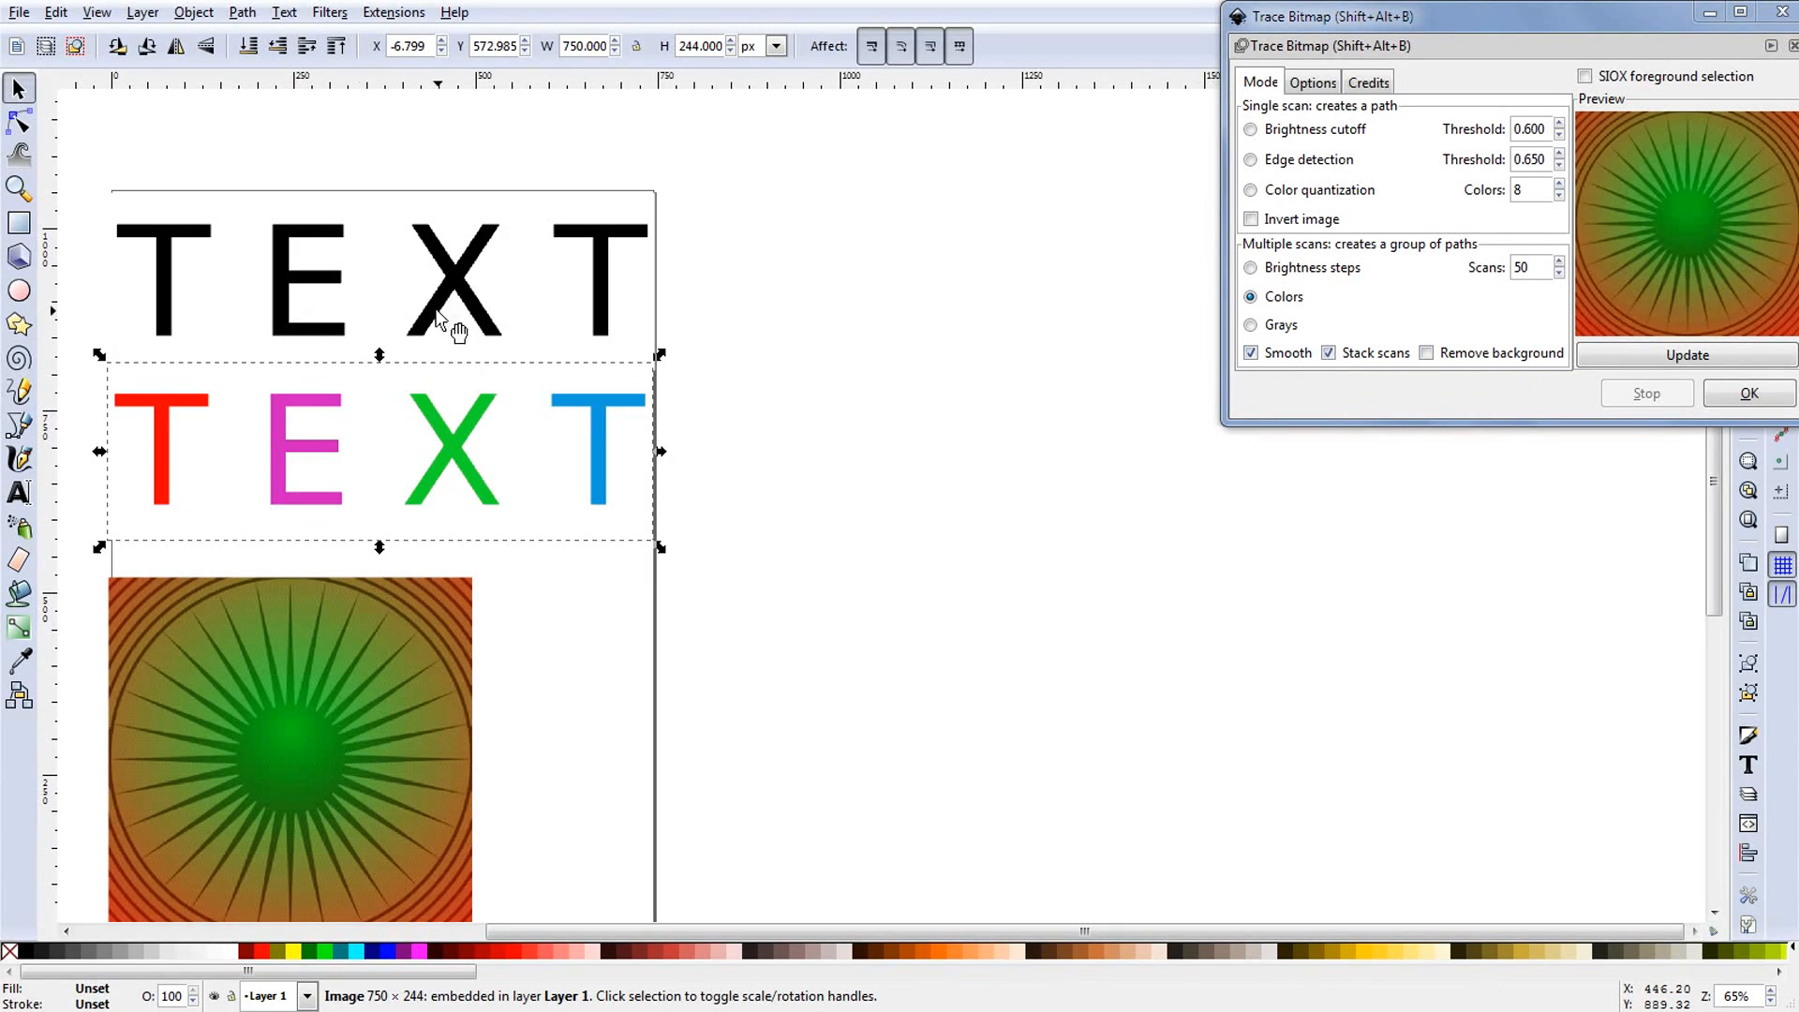
Step: Enable background removal, trace the coloured TEXT image in Colors mode with 5 scans, and delete the group after moving it off the page
scroll(449, 281, "up", 5)
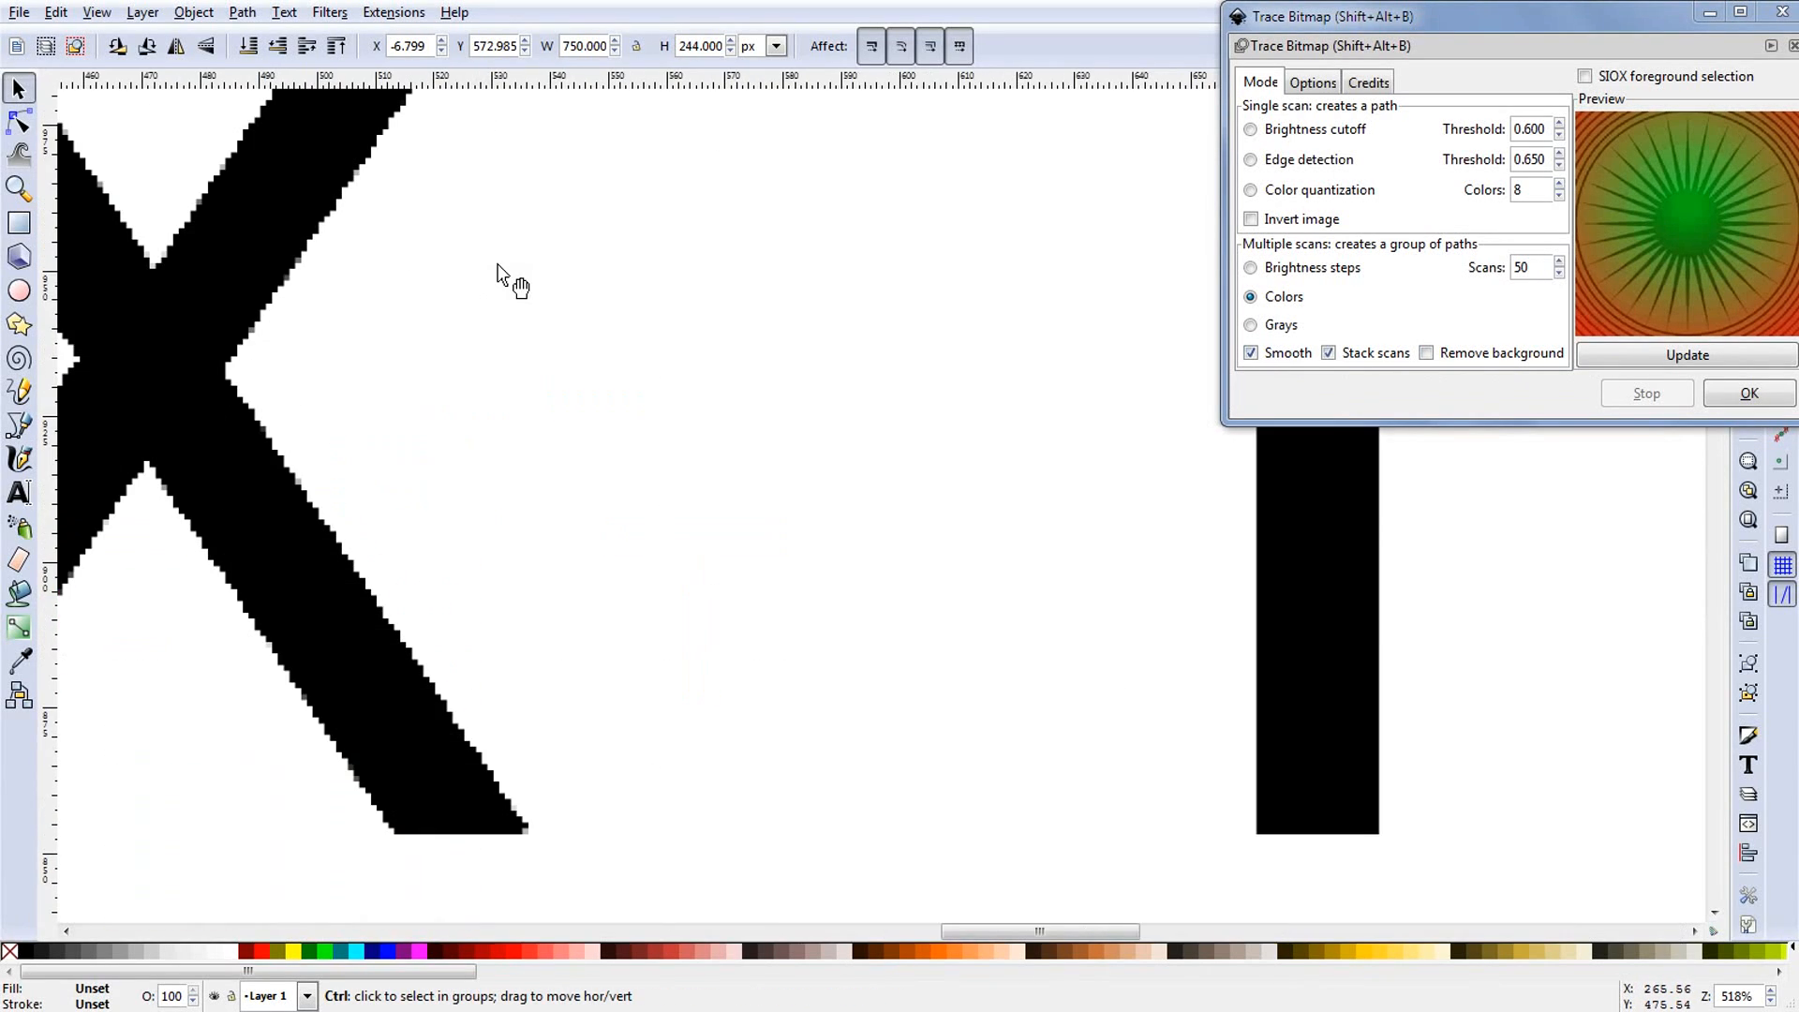
scroll(310, 361, "down", 5)
scroll(329, 389, "down", 2)
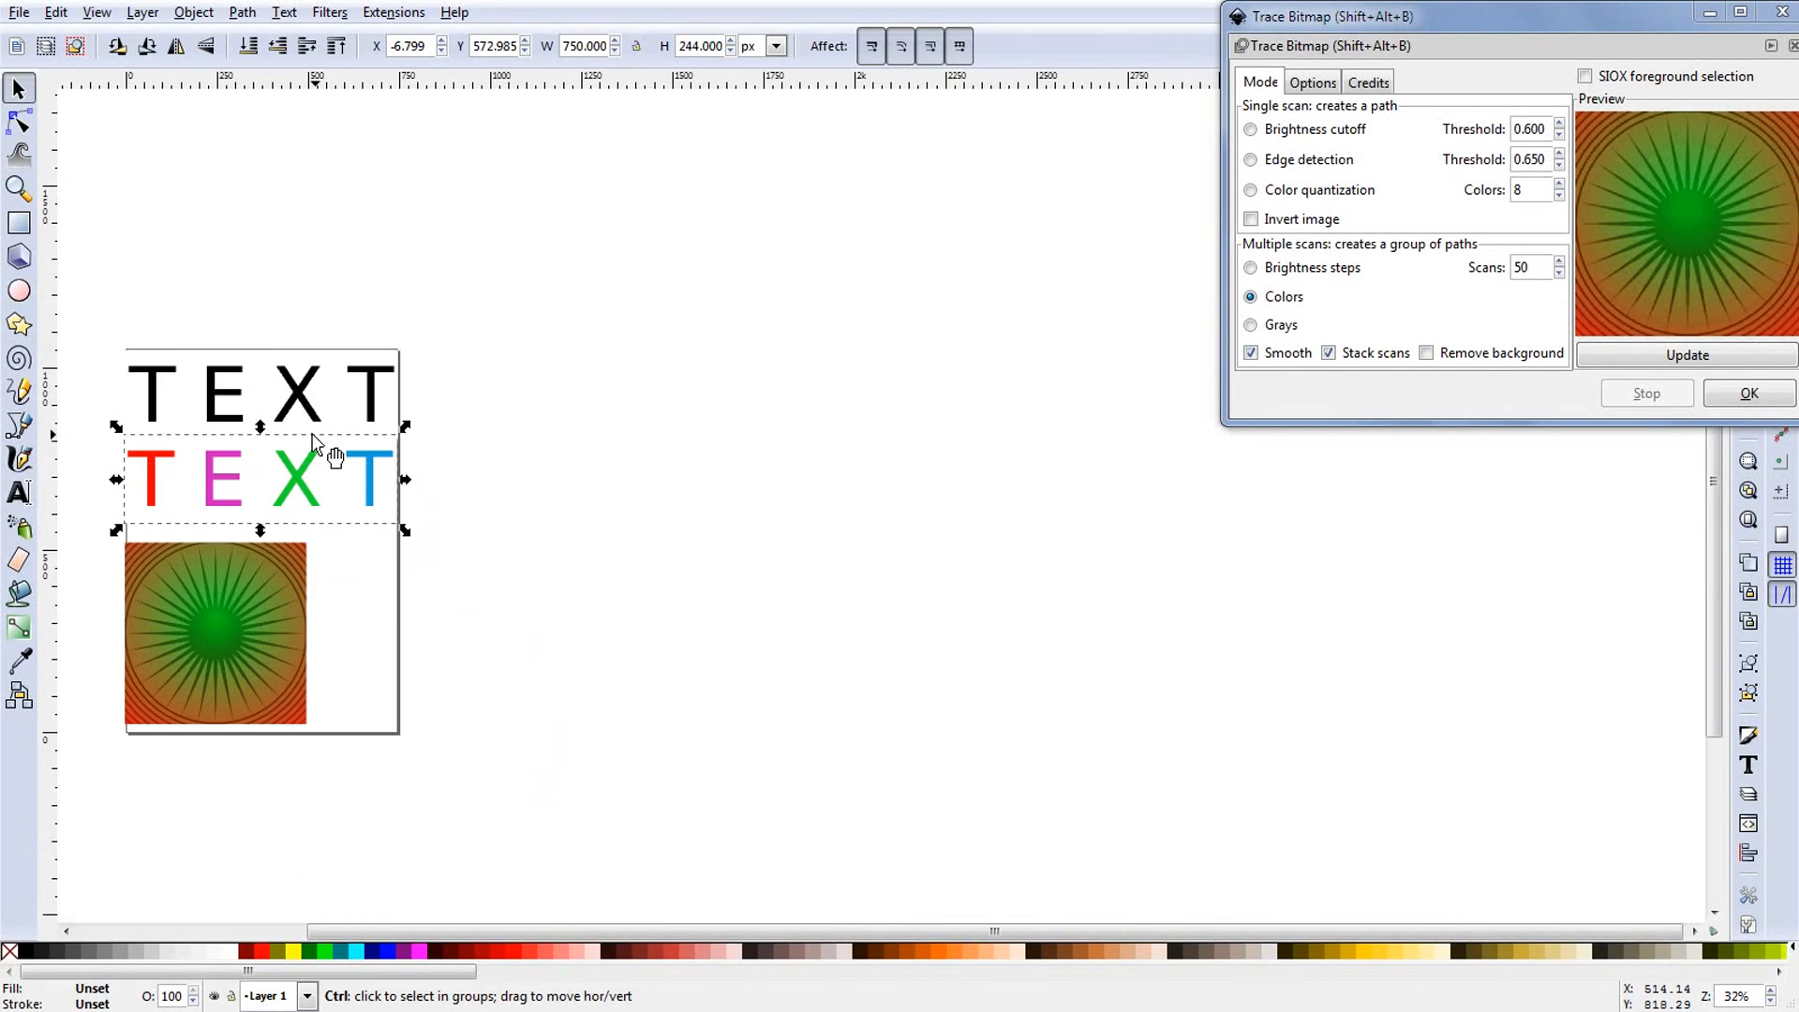
left_click(1426, 352)
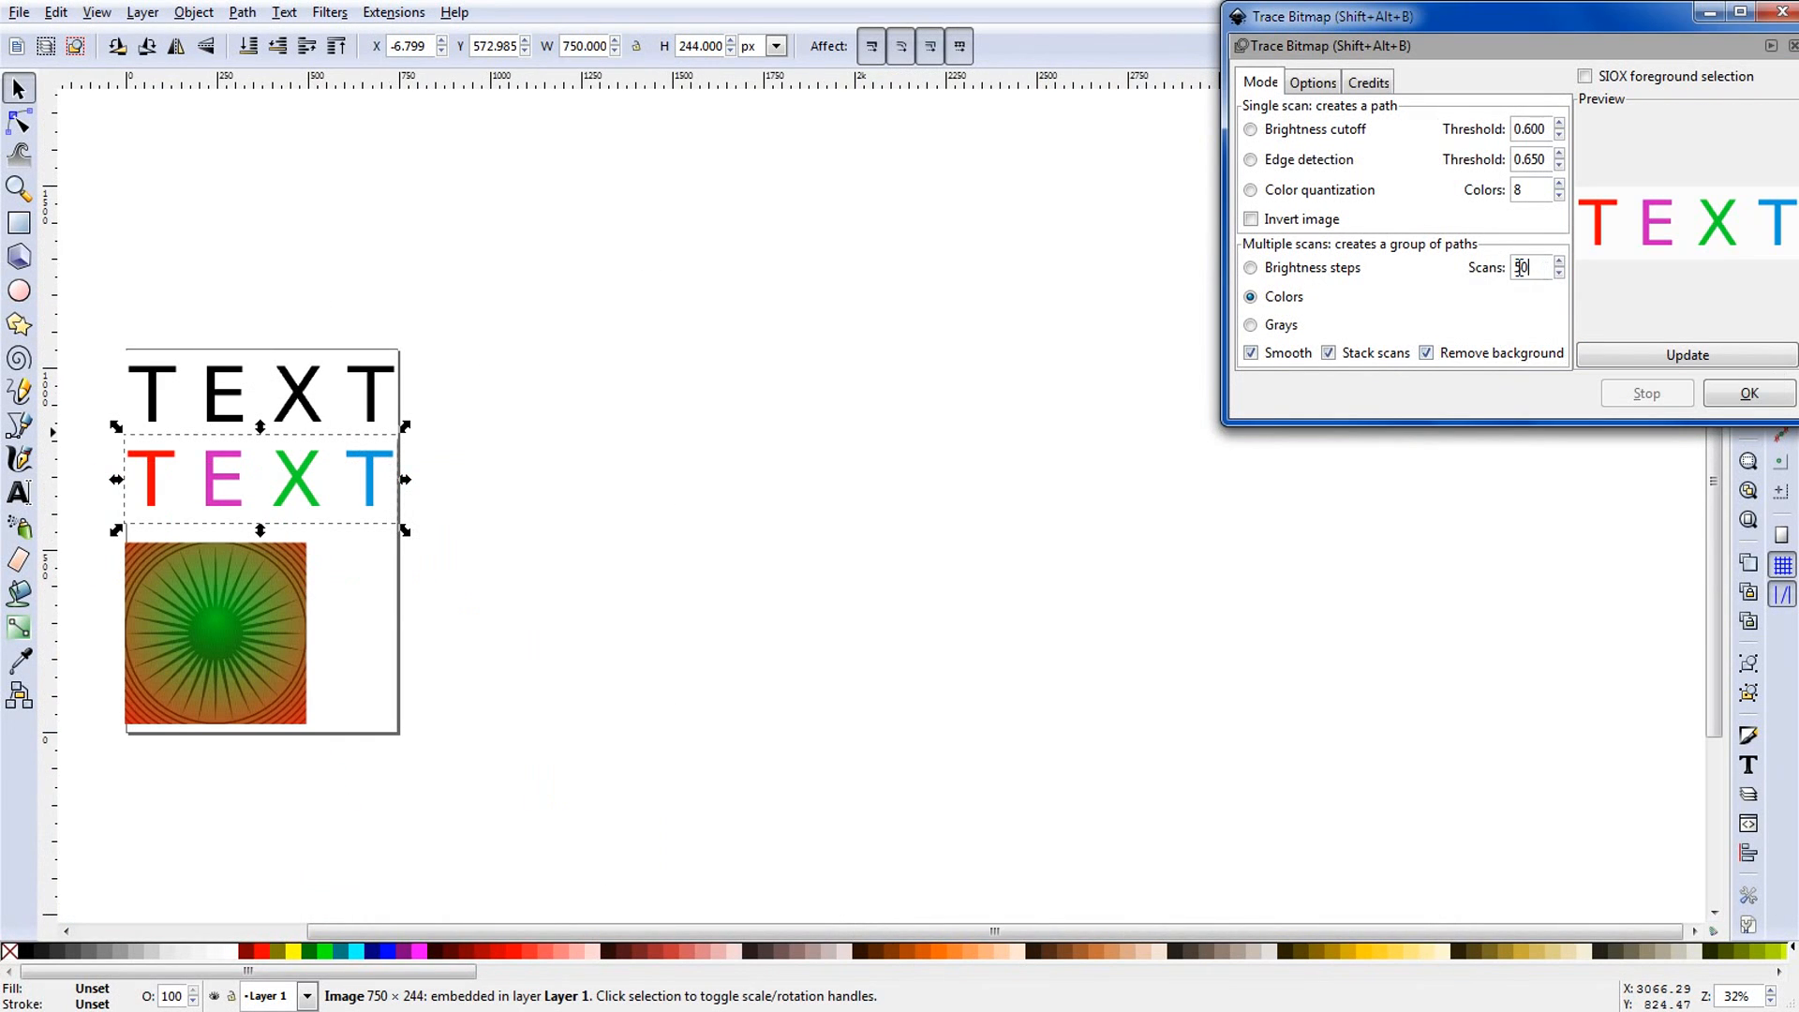
type("5")
left_click(1738, 395)
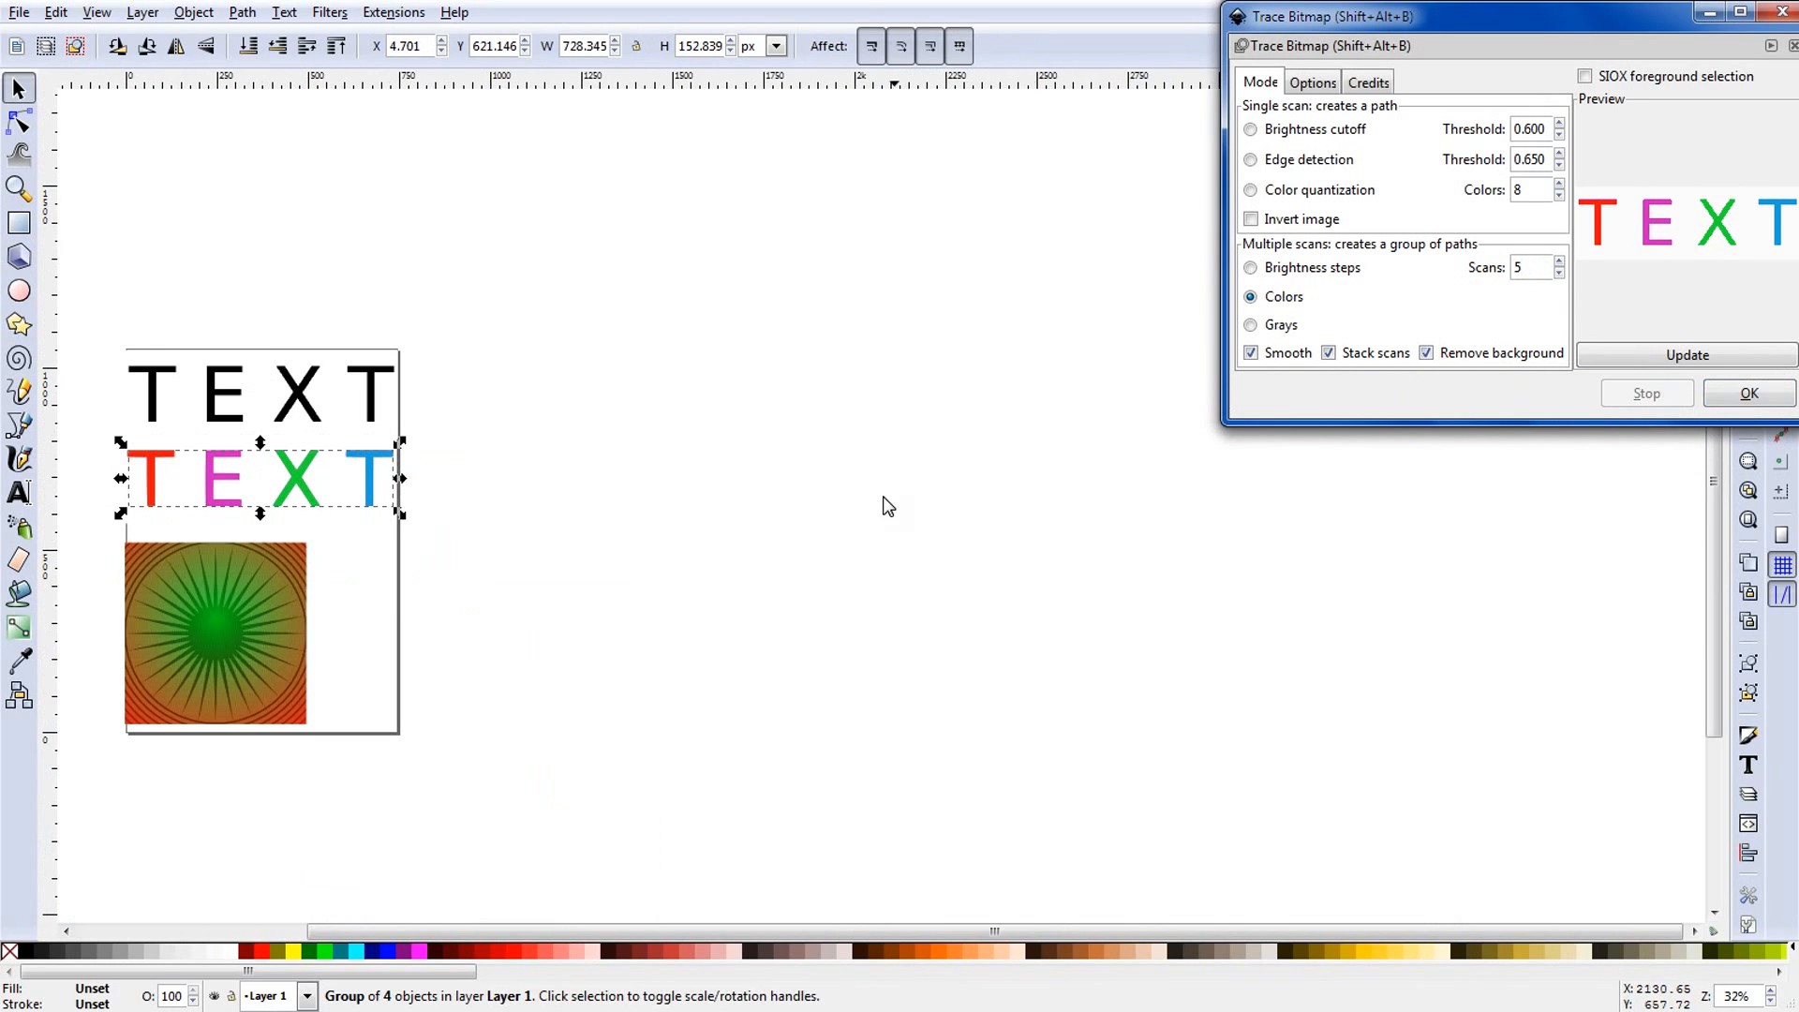
mouse_move(296, 487)
left_mouse_down()
mouse_move(555, 480)
mouse_move(182, 481)
mouse_move(476, 476)
left_mouse_up()
key("Delete")
Step: Trace the coloured TEXT image again with stacked scans and background removal, and place the group beside and above the page
left_click(375, 479)
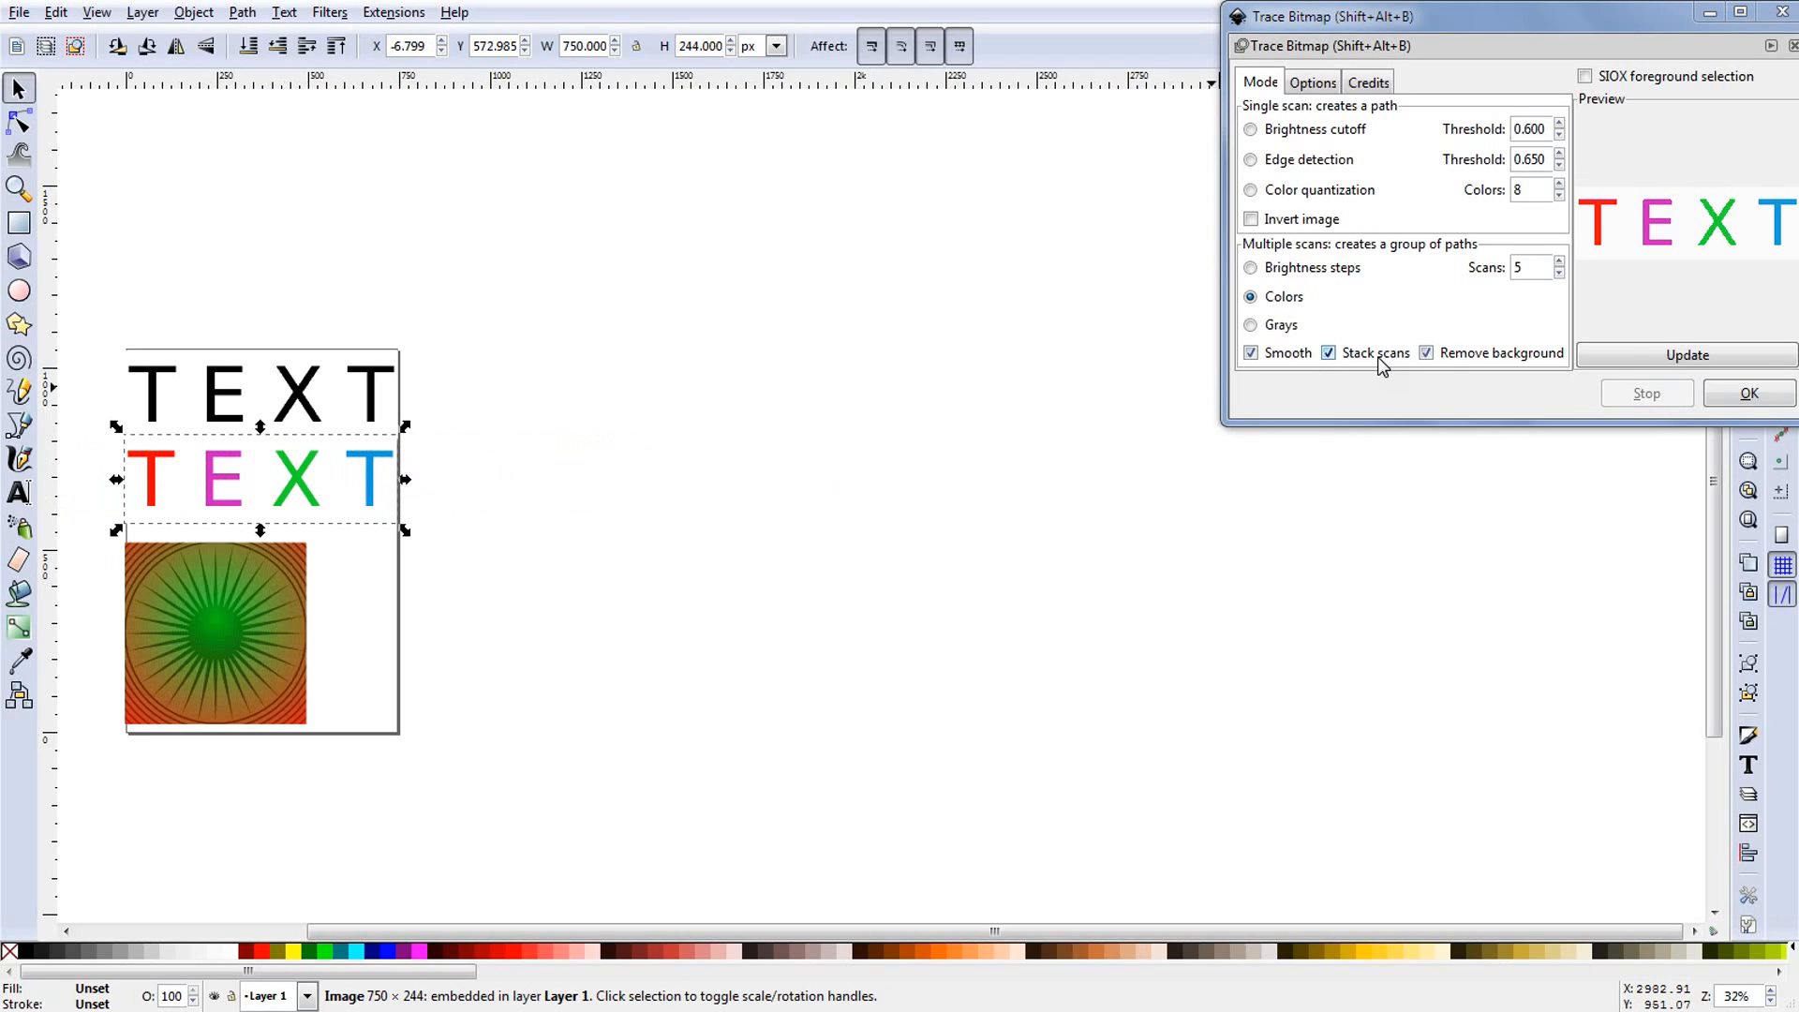
left_click(1750, 391)
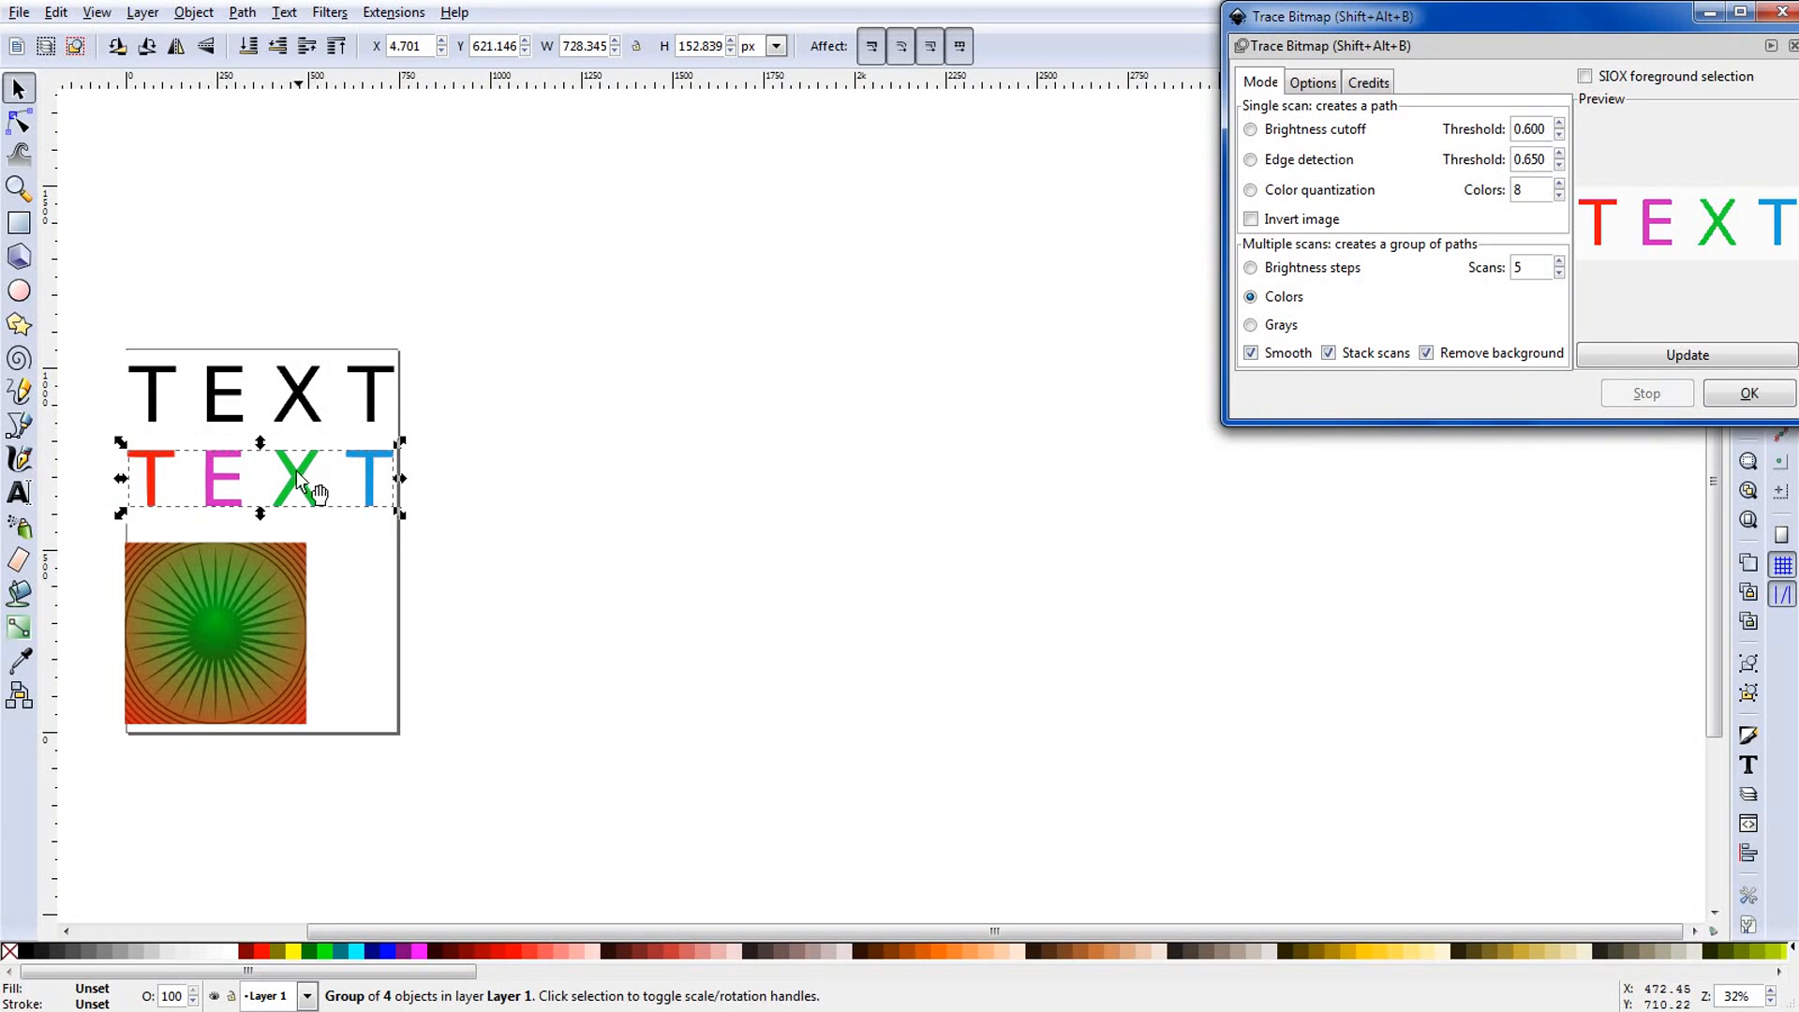
mouse_move(309, 469)
left_mouse_down()
mouse_move(811, 390)
mouse_move(710, 302)
left_mouse_up()
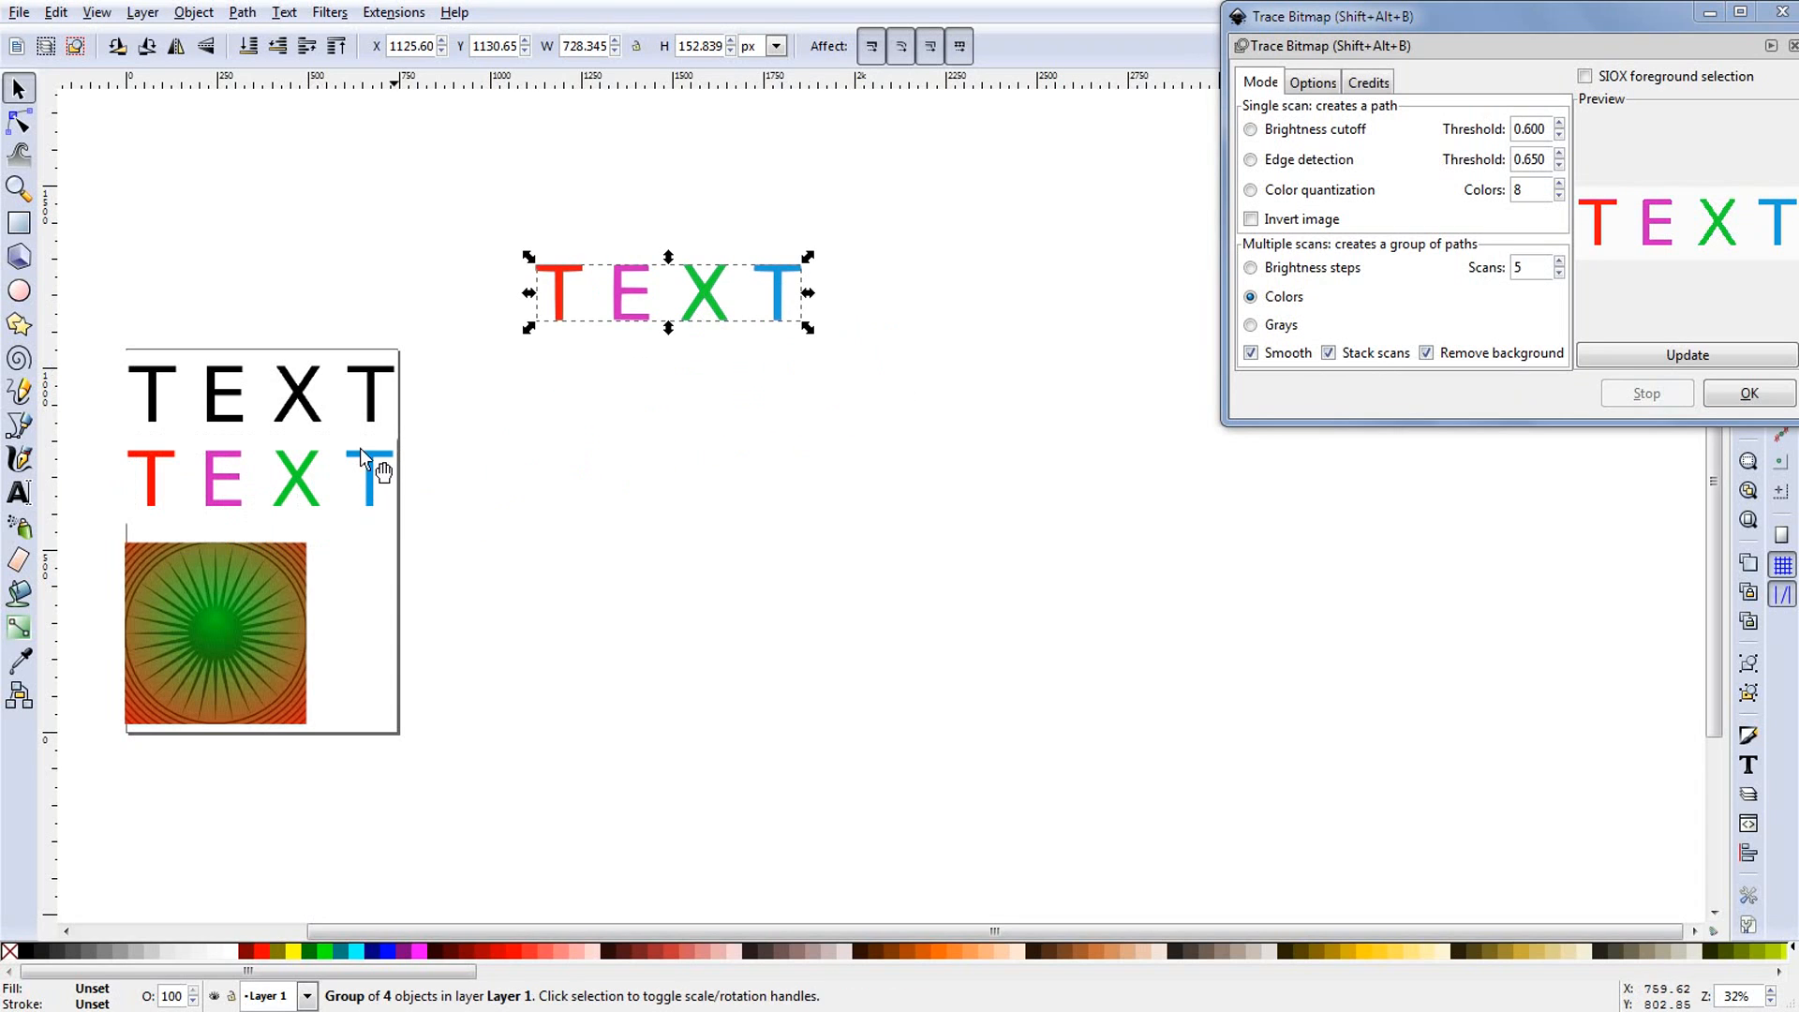
Step: Trace the coloured TEXT image with stacked scans turned off, and place the group below the stacked trace
left_click(319, 471)
left_click(1372, 355)
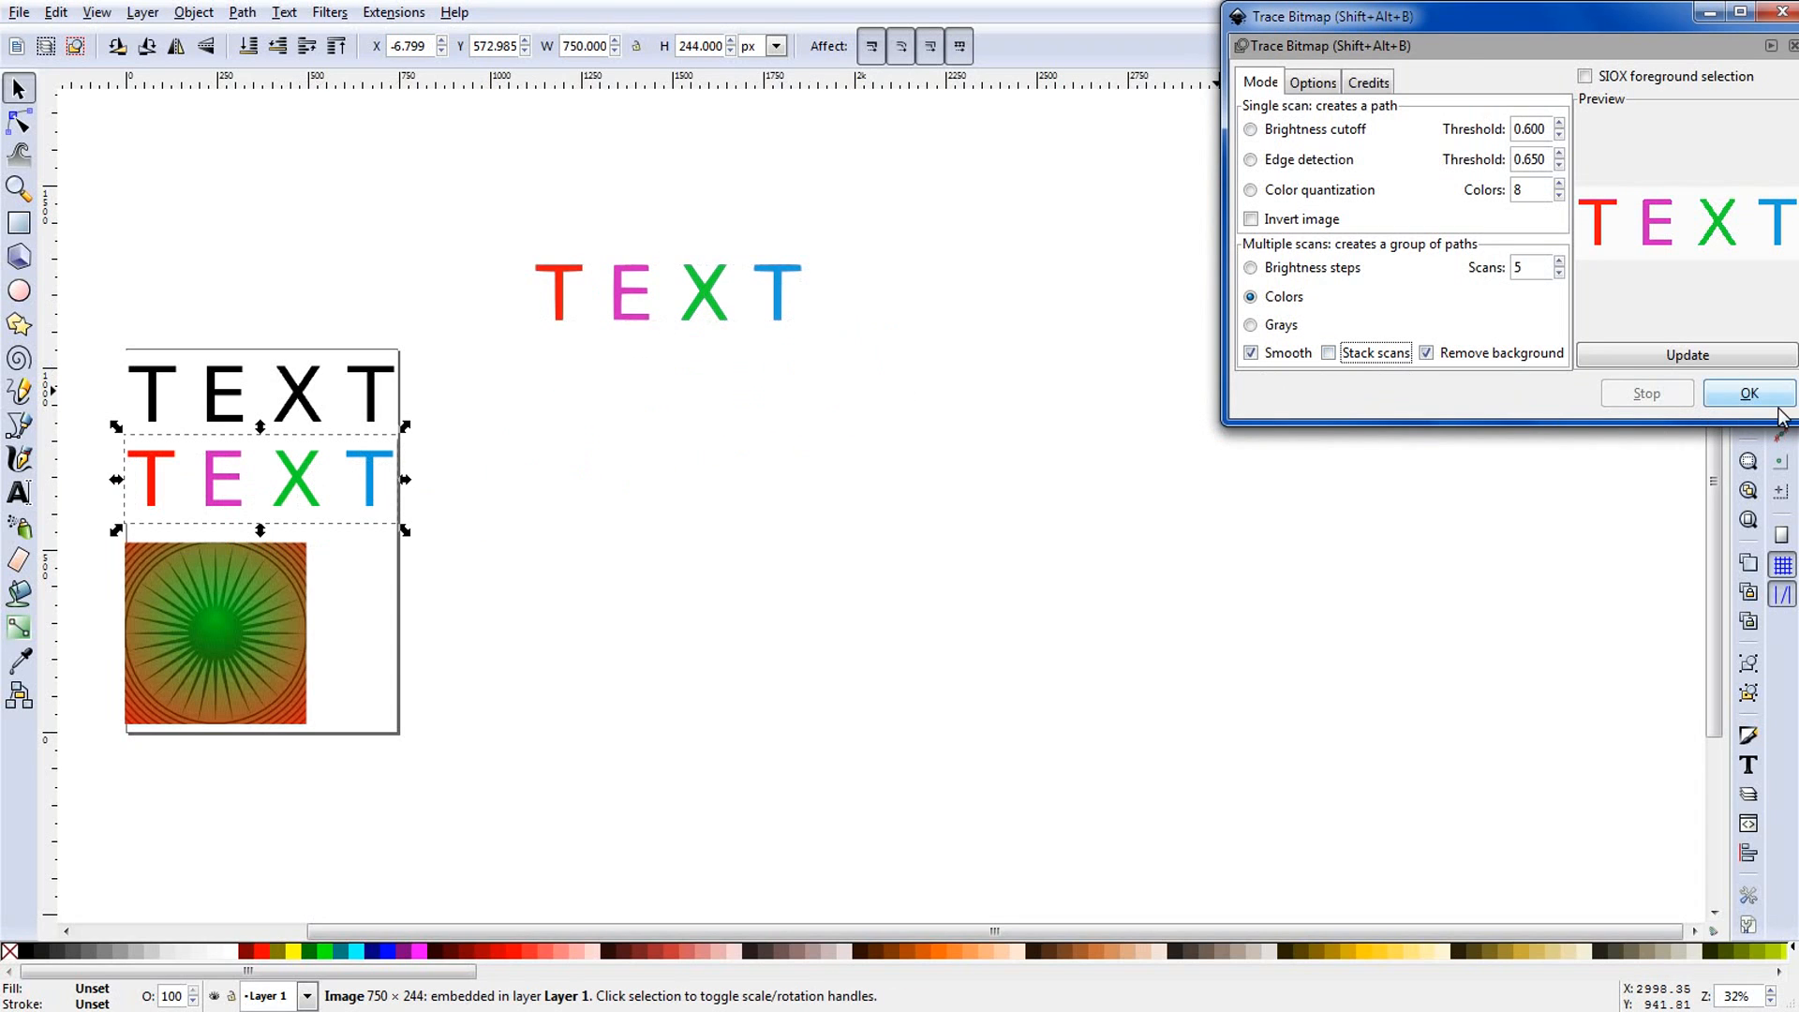
left_click(1752, 394)
left_click_drag(290, 479, 677, 607)
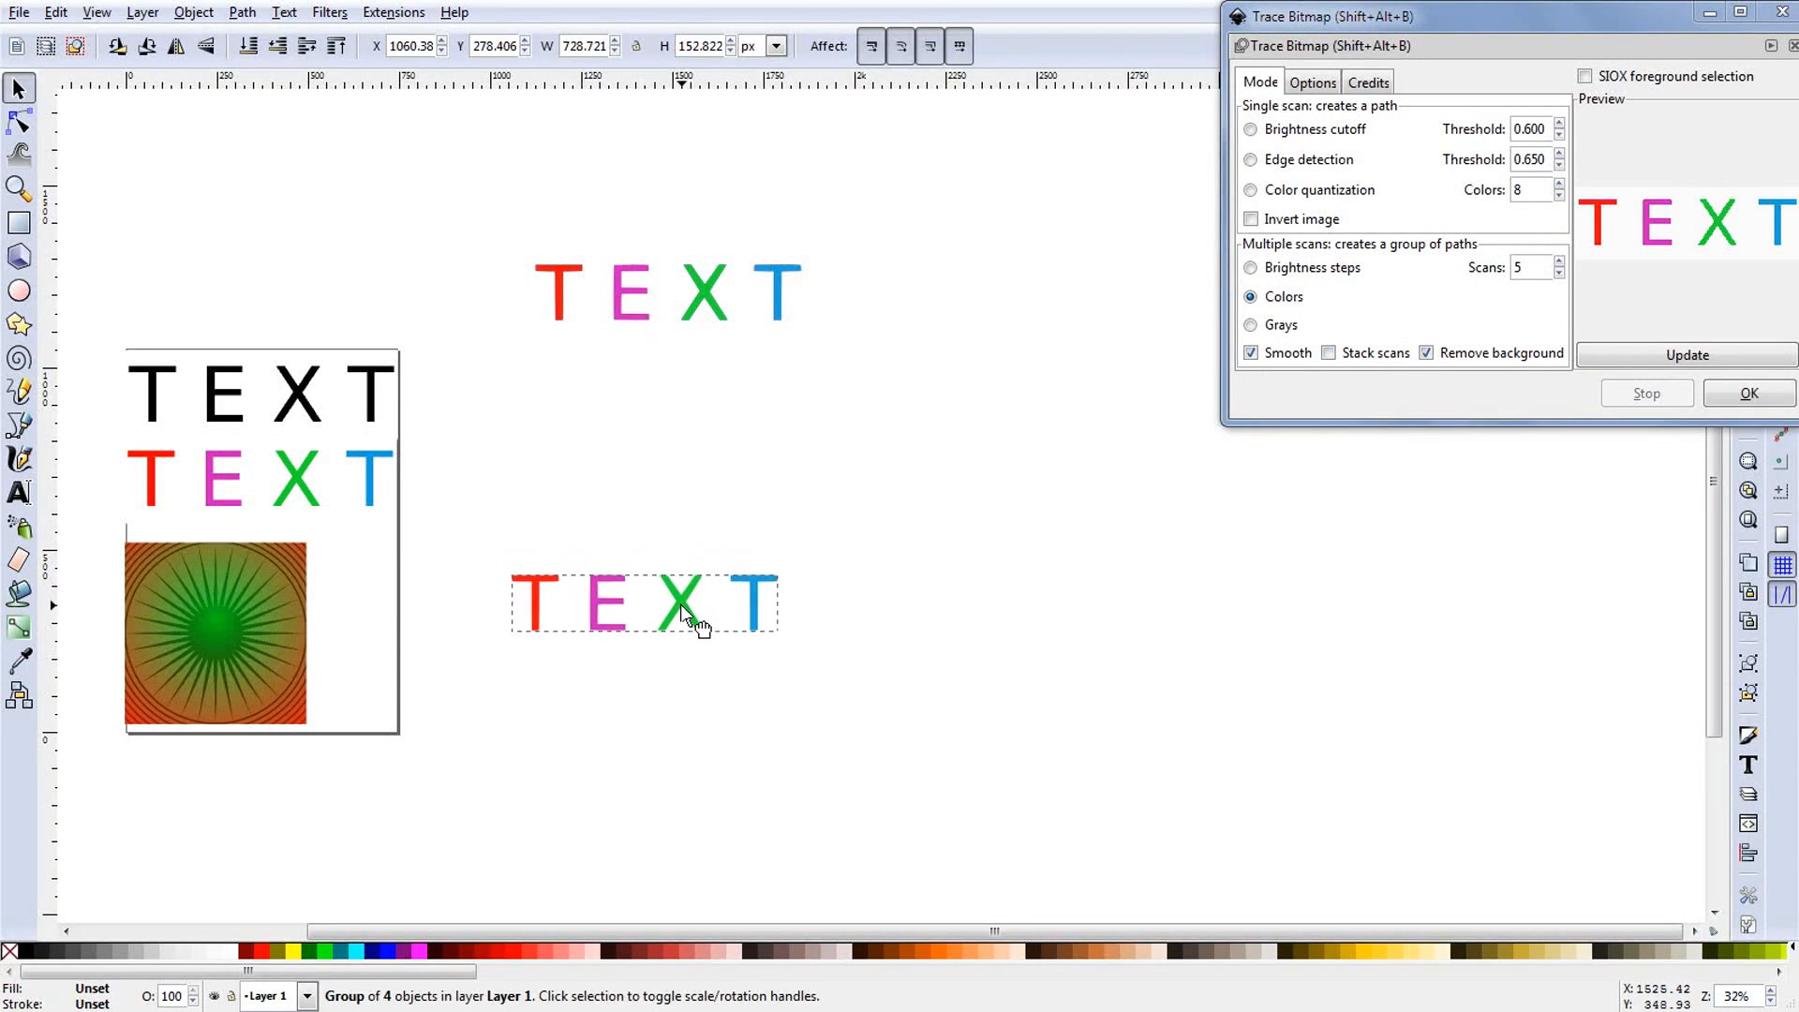
Step: Ungroup both the unstacked and the stacked TEXT traces into separate paths
right_click(676, 607)
left_click(725, 408)
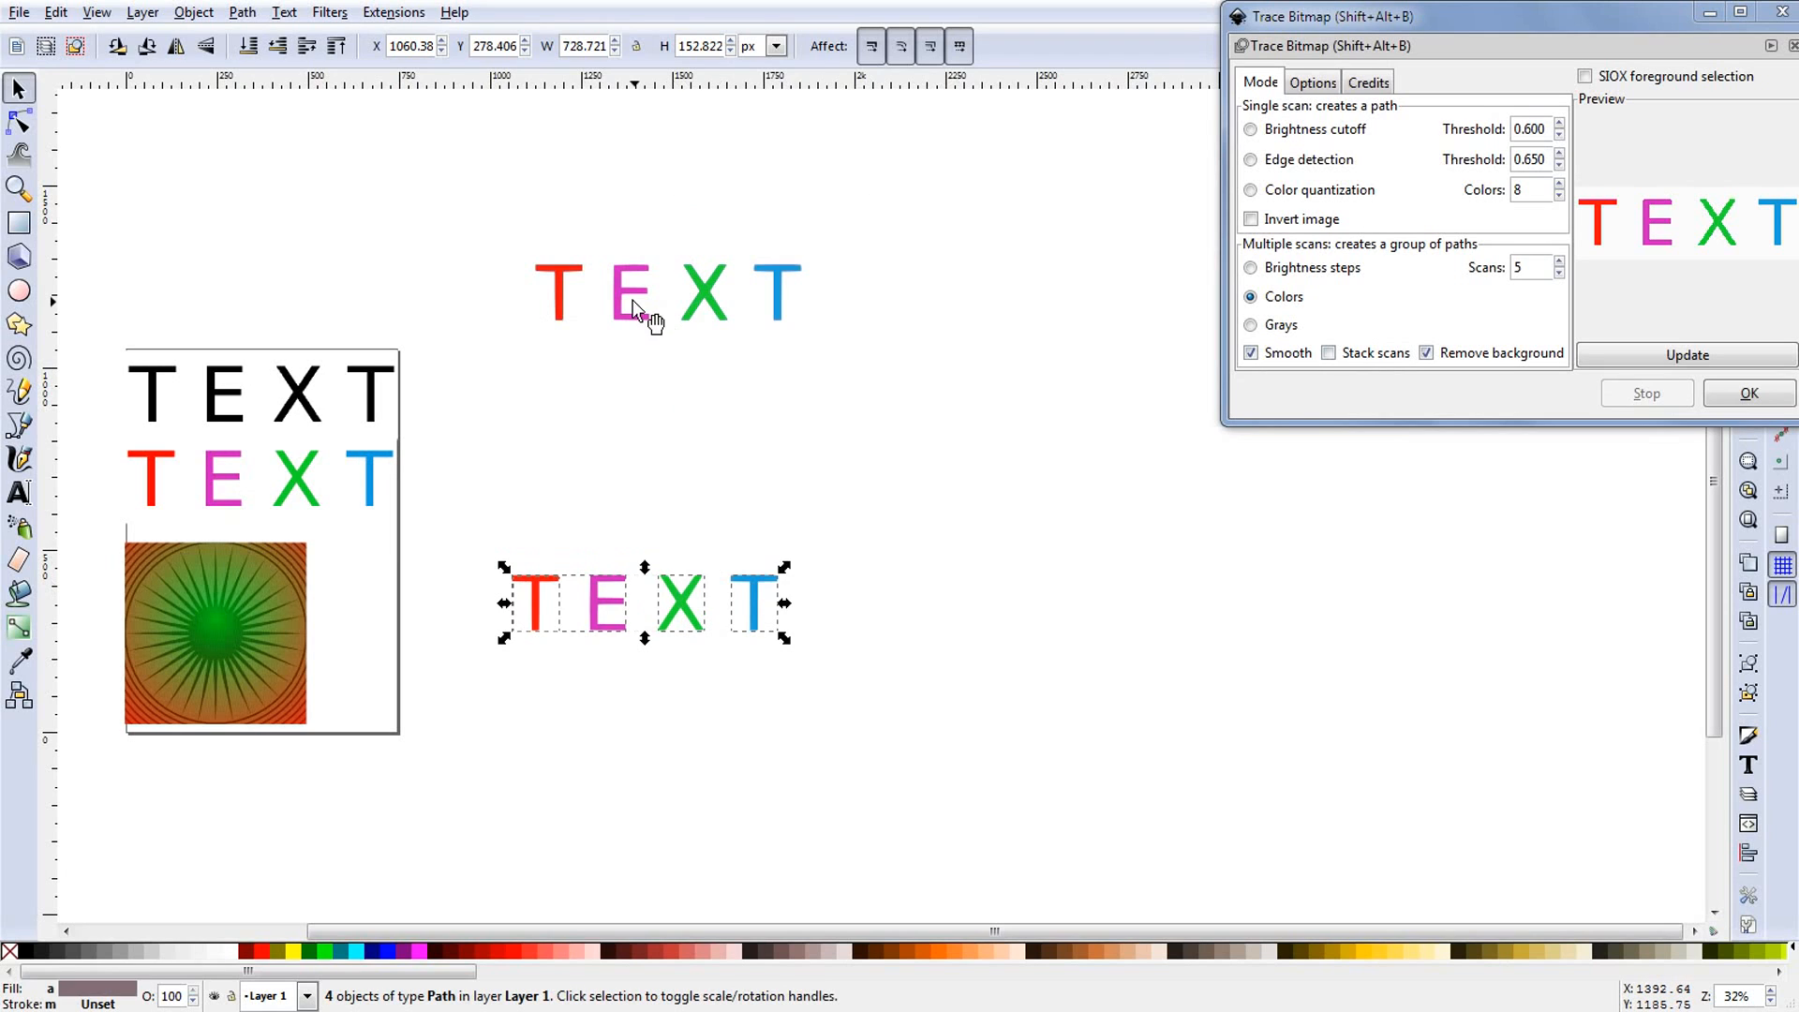
right_click(632, 300)
left_click(682, 506)
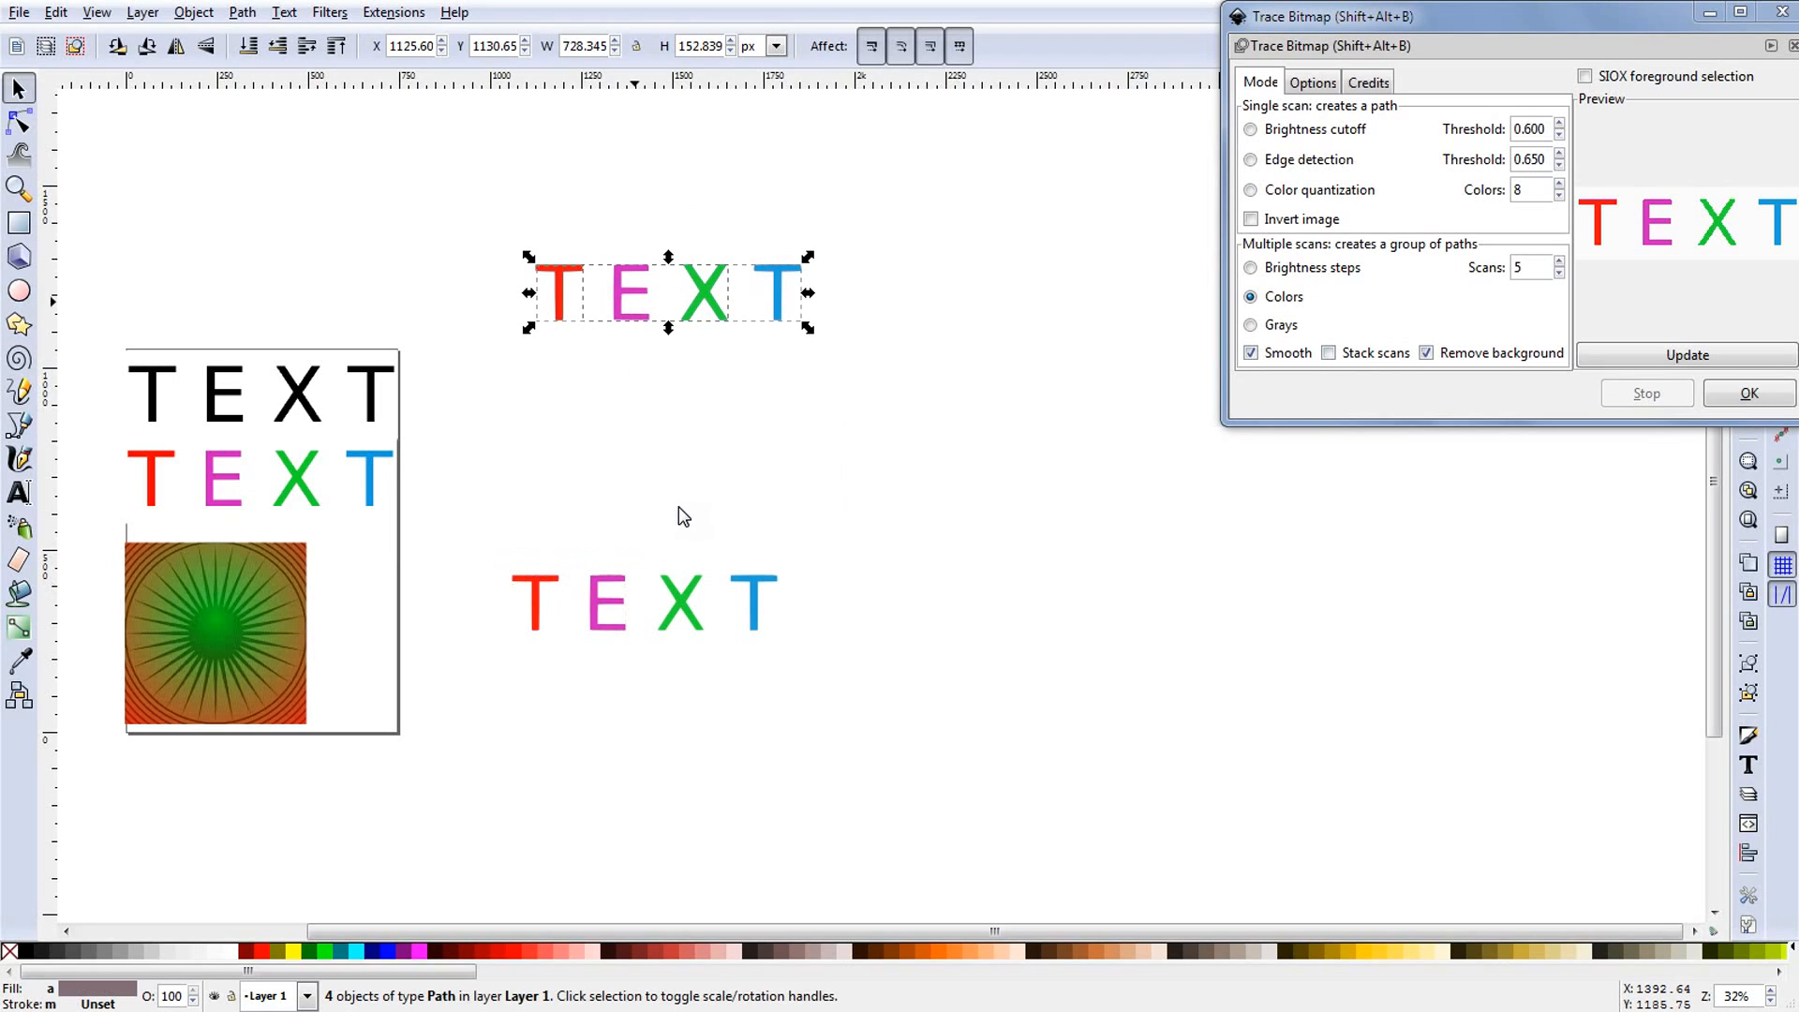
Step: Pull the red, green and blue paths of the stacked trace apart to expose the letters layered beneath them
left_click(645, 230)
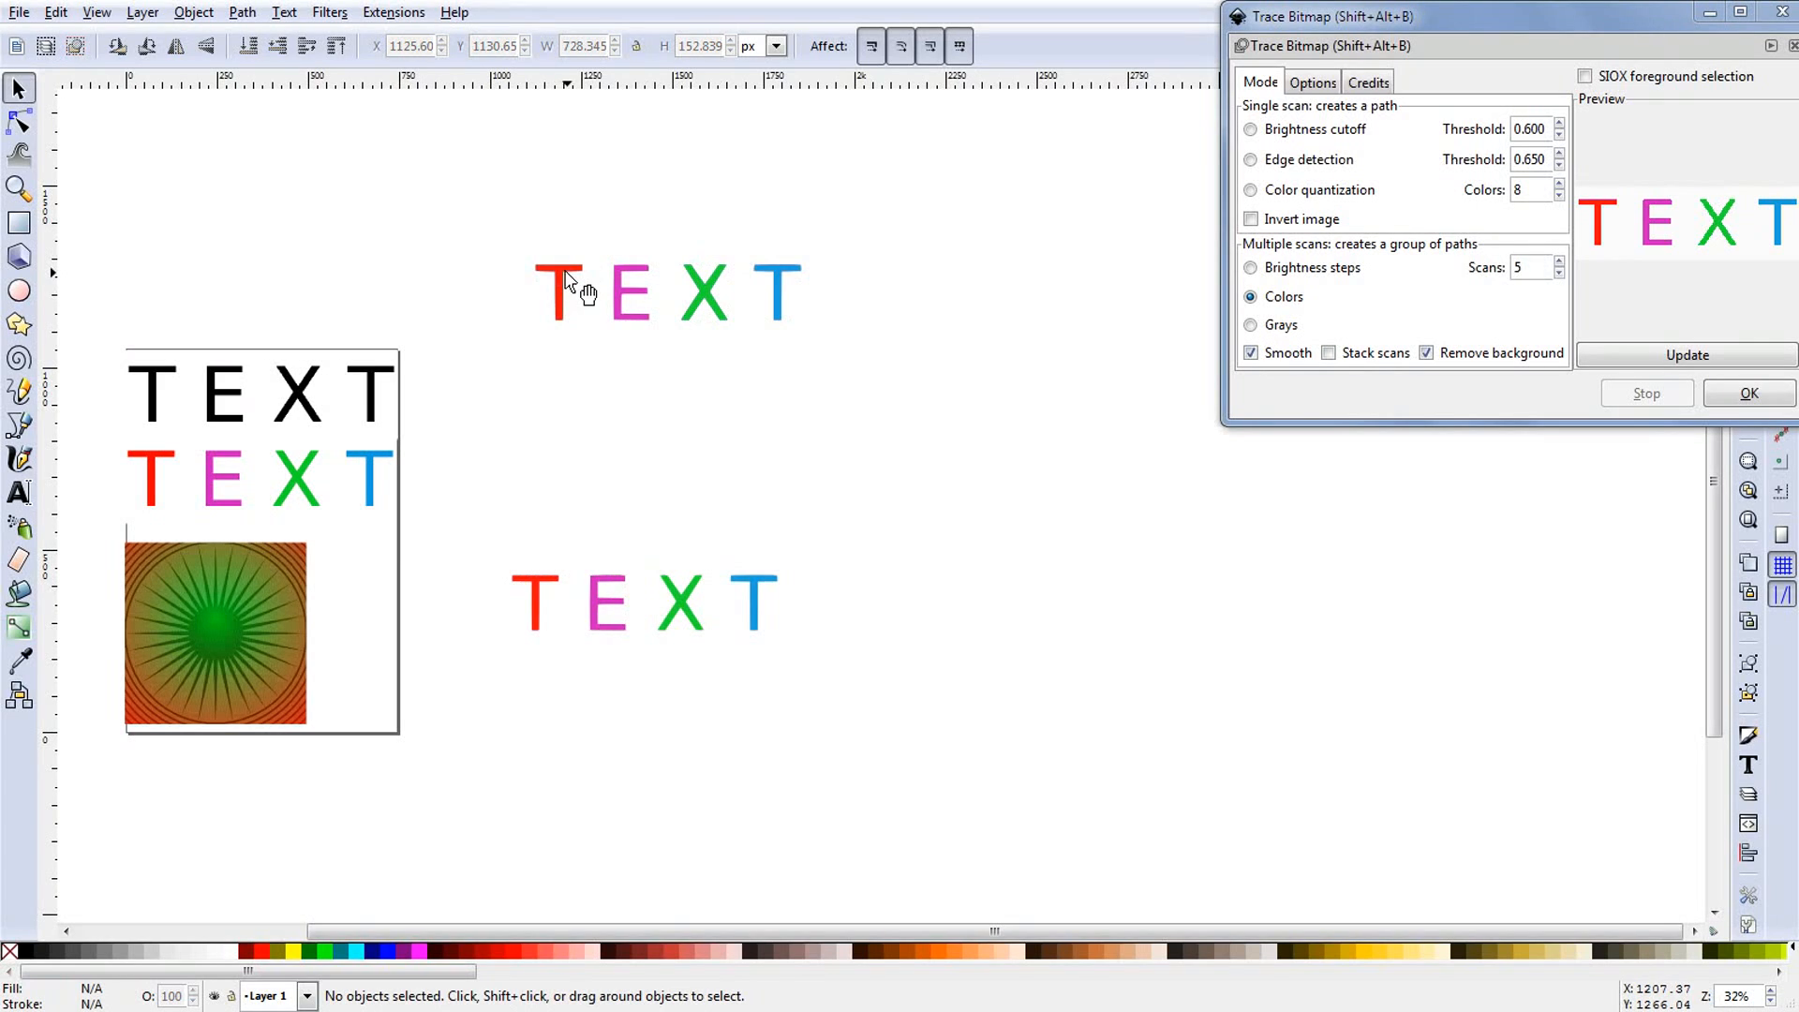
left_click_drag(557, 275, 602, 384)
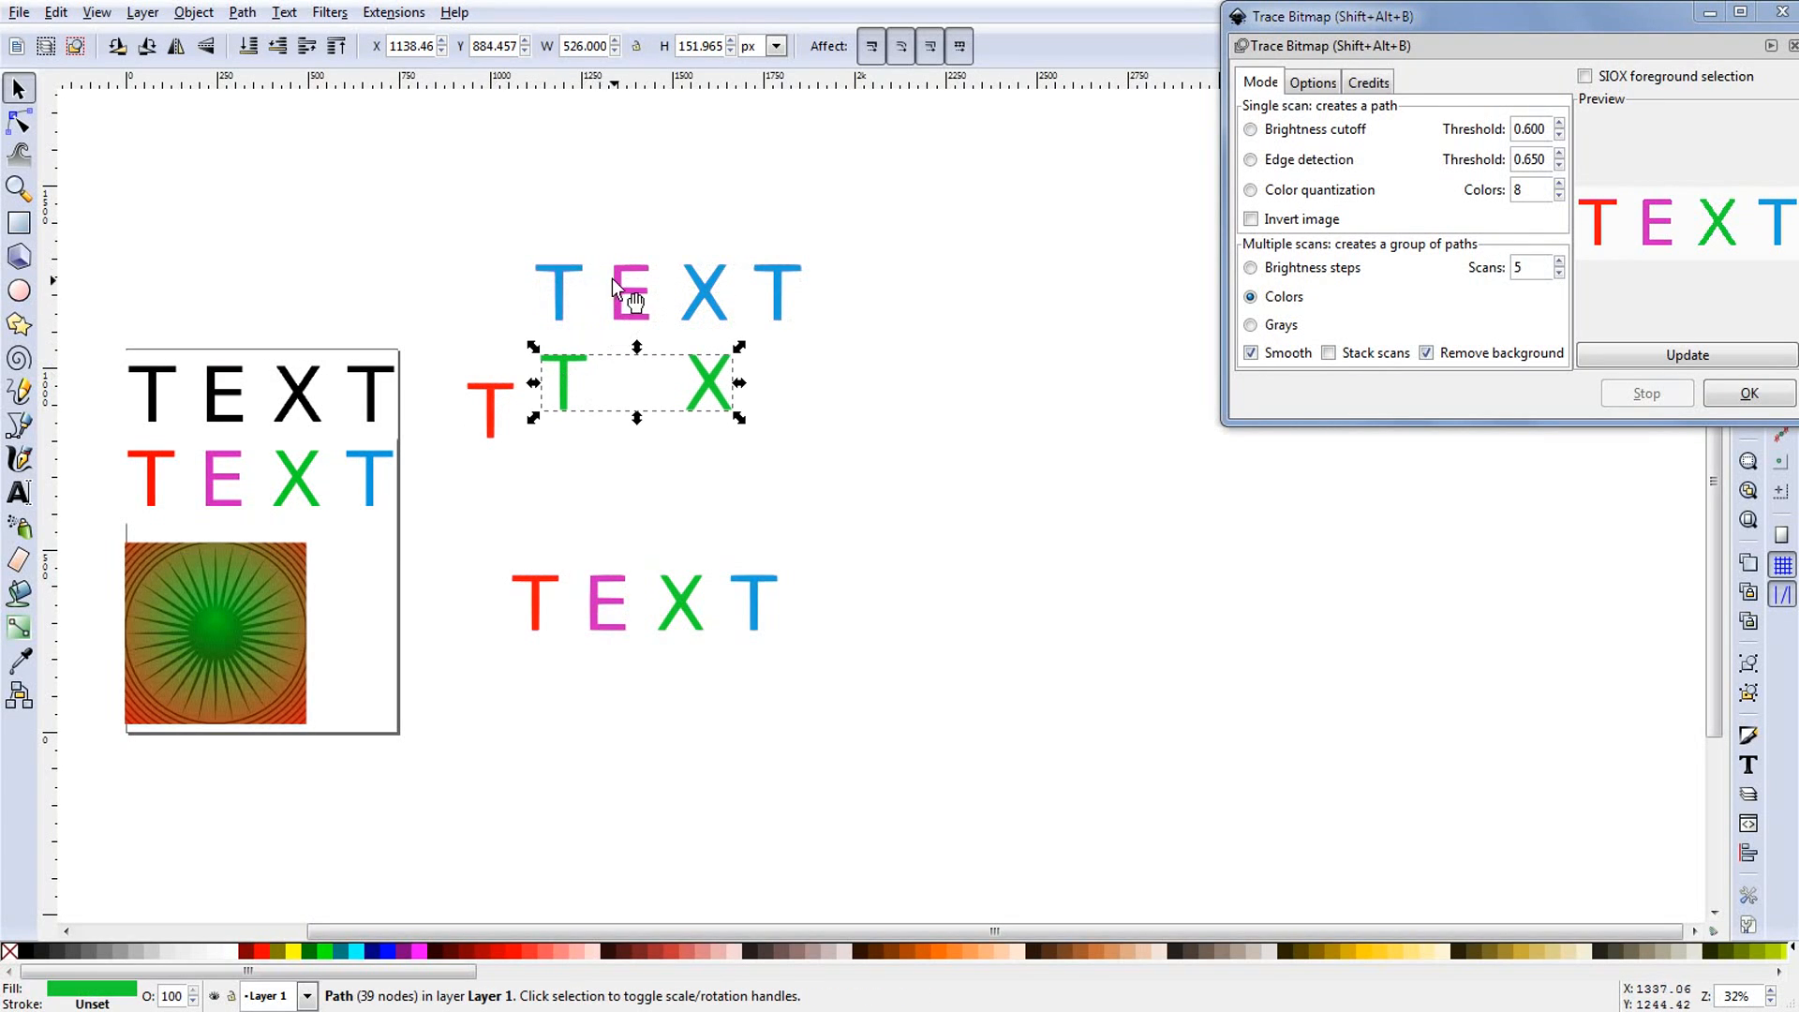
left_click_drag(568, 270, 789, 334)
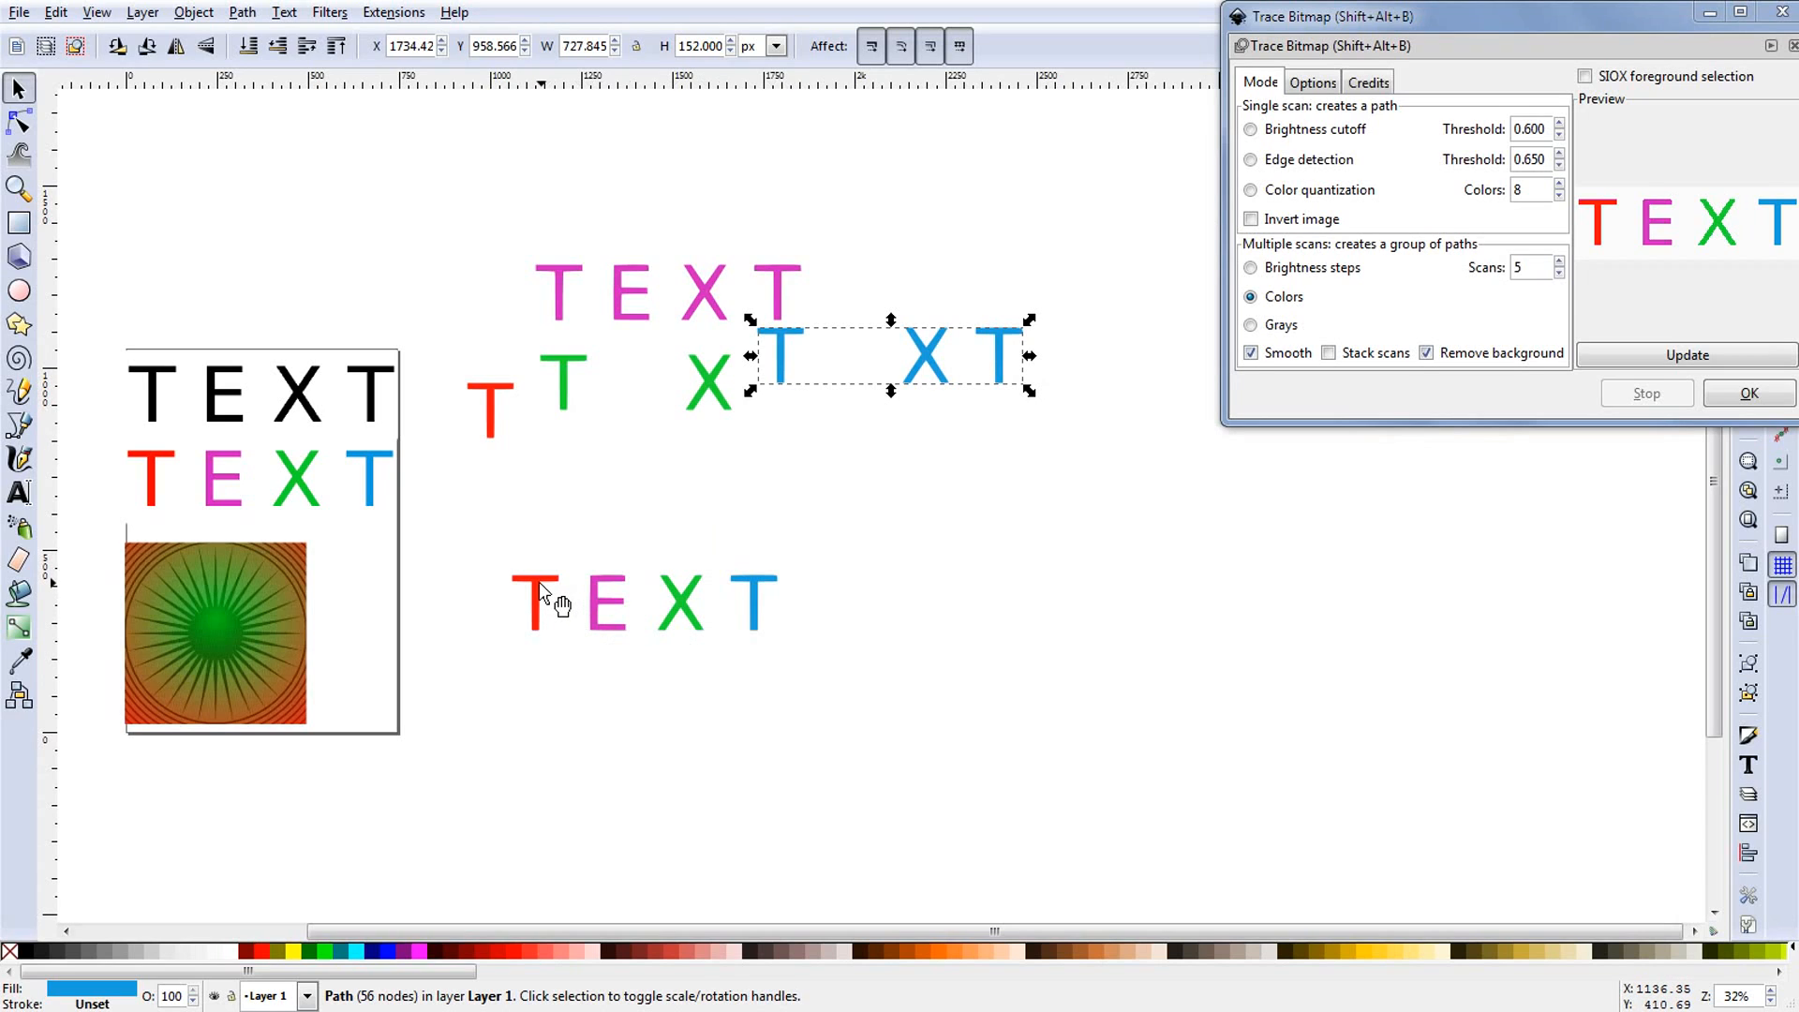
Step: Pull the red T, magenta E, green X and blue T of the unstacked trace apart from one another
left_click_drag(540, 583, 486, 639)
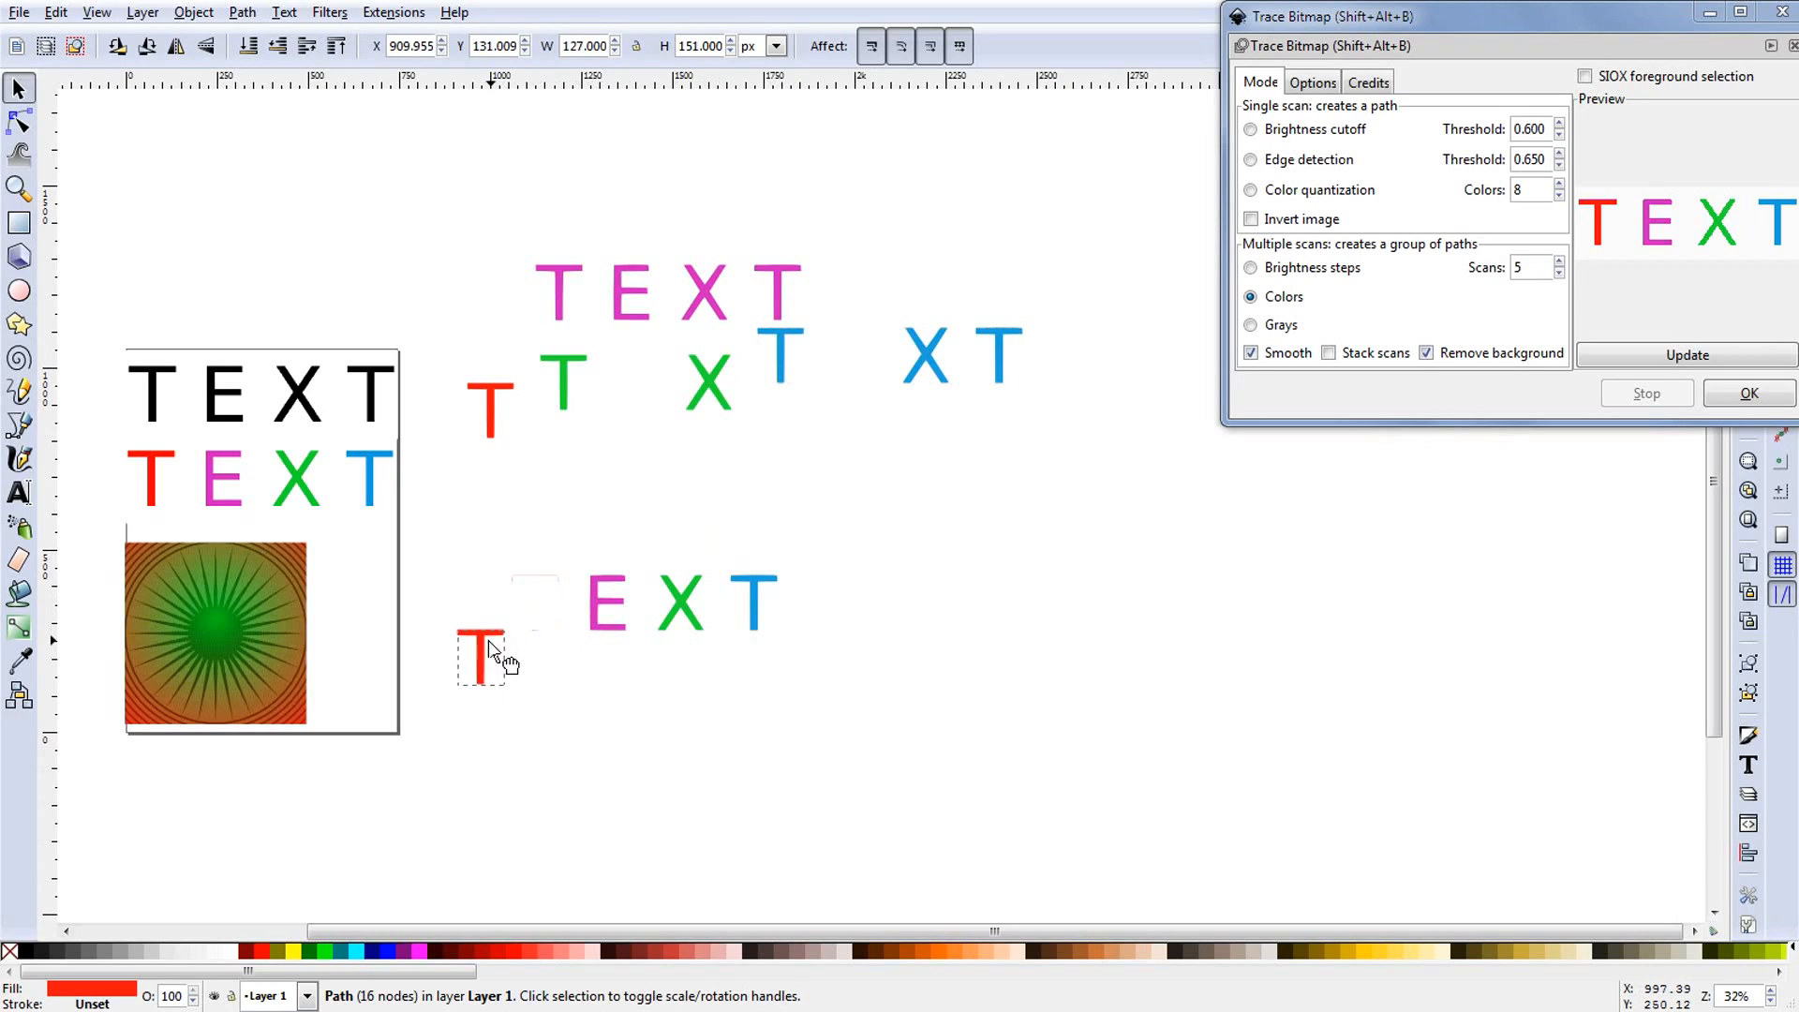
left_click_drag(594, 609, 607, 701)
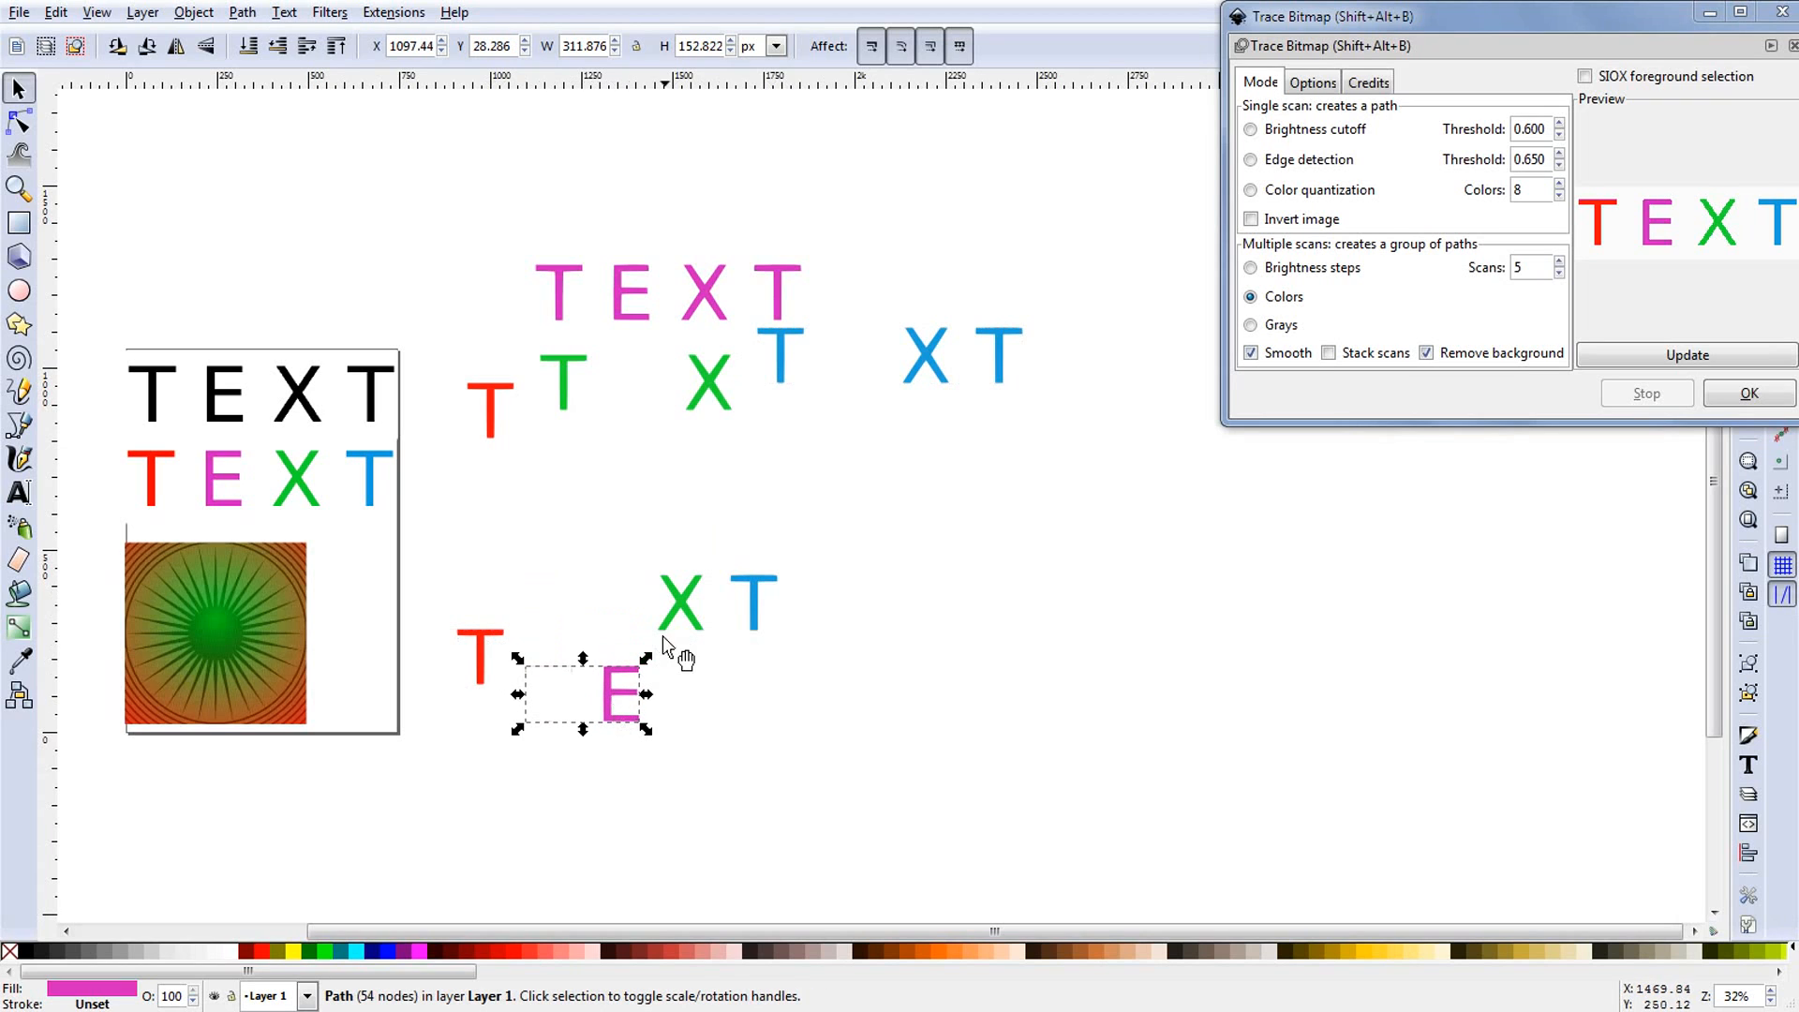
left_click_drag(675, 599, 628, 534)
left_click_drag(752, 583, 815, 600)
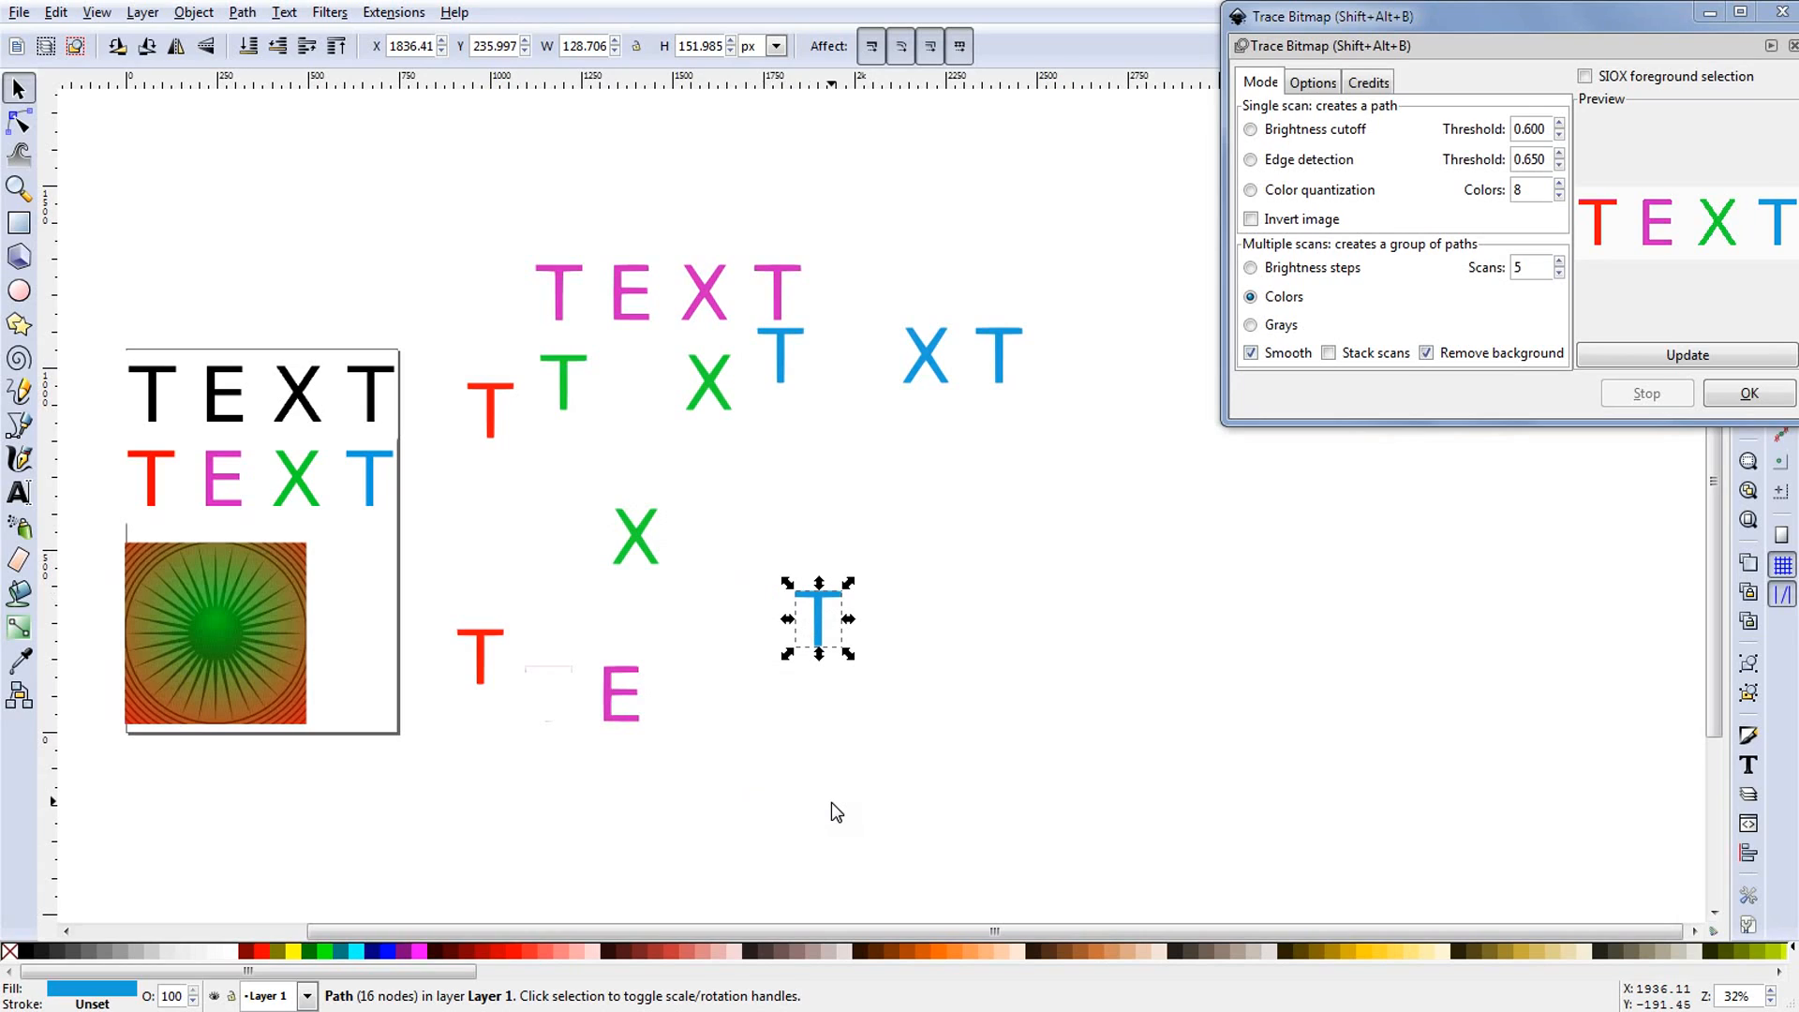